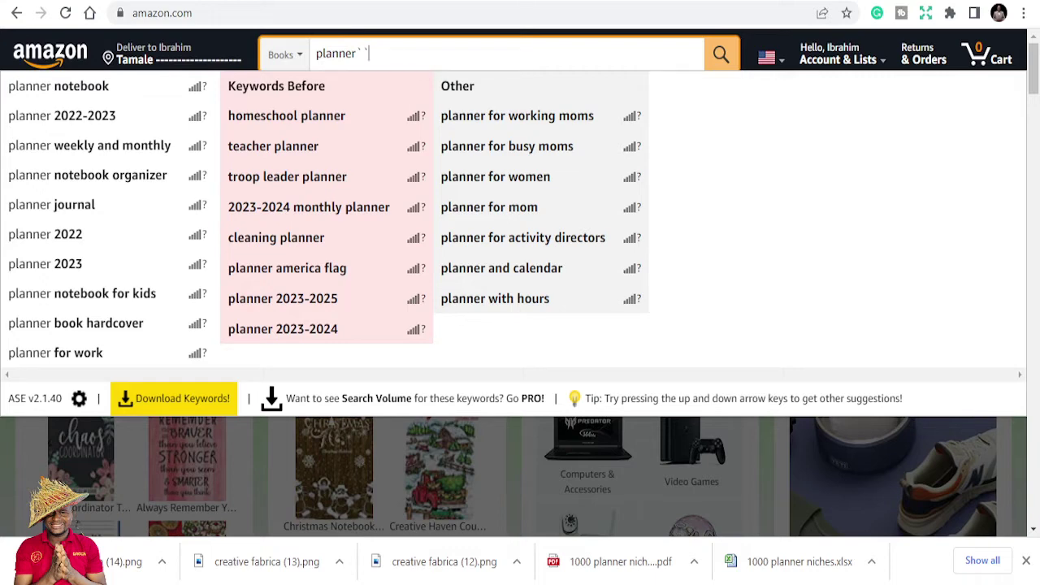
Remove the stray characters from the Amazon Books search so the term reads "planner".
key("BackSpace")
key("BackSpace")
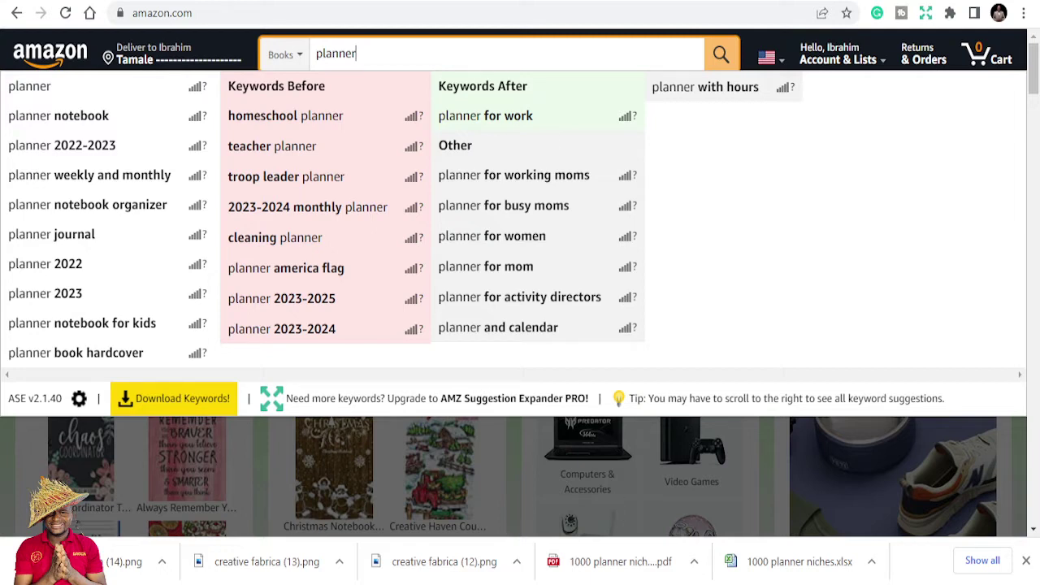
Switch to the "1000 planner niches" spreadsheet and examine the planner keywords in column A from the start through the budget planner entries.
key("ctrl+Tab")
scroll(146, 270, "down", 2)
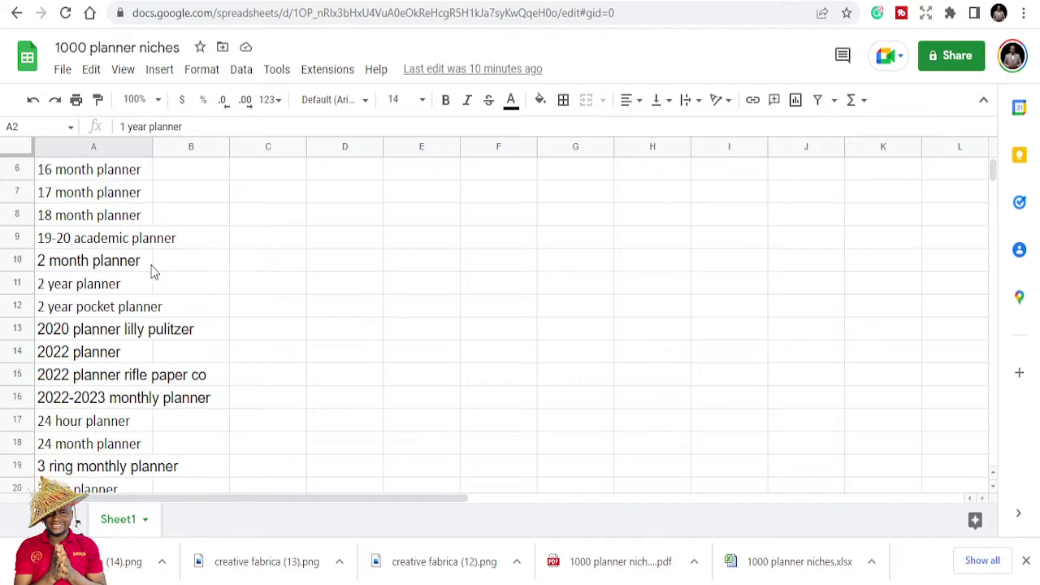
scroll(144, 271, "up", 2)
scroll(140, 269, "down", 9)
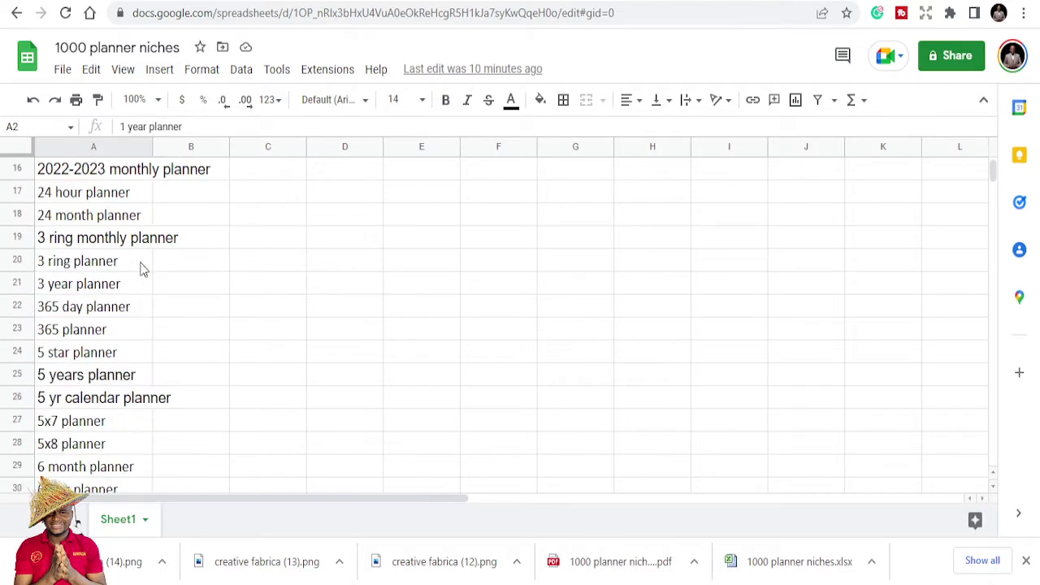
scroll(130, 291, "down", 8)
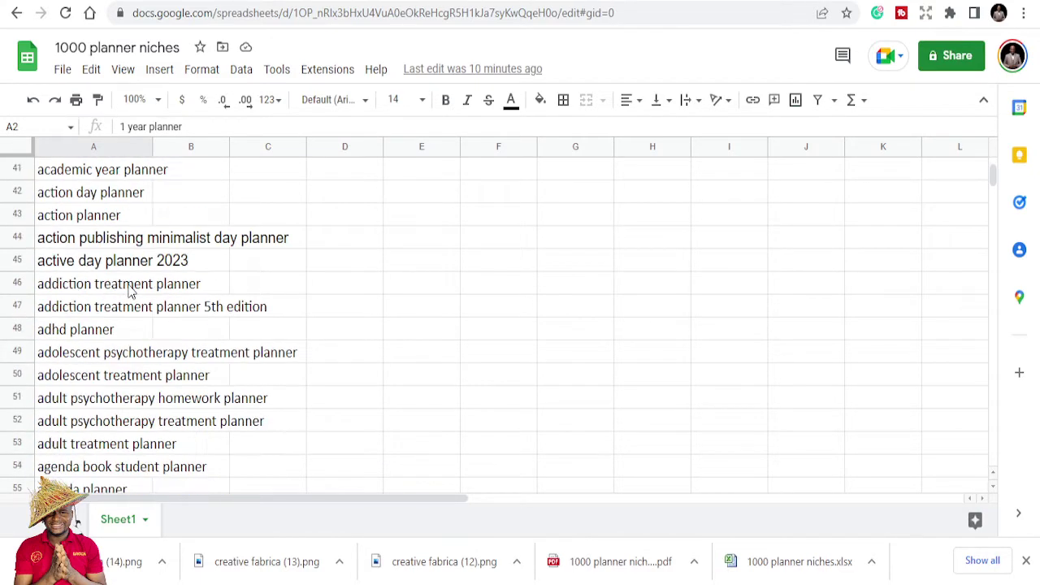
scroll(85, 326, "down", 2)
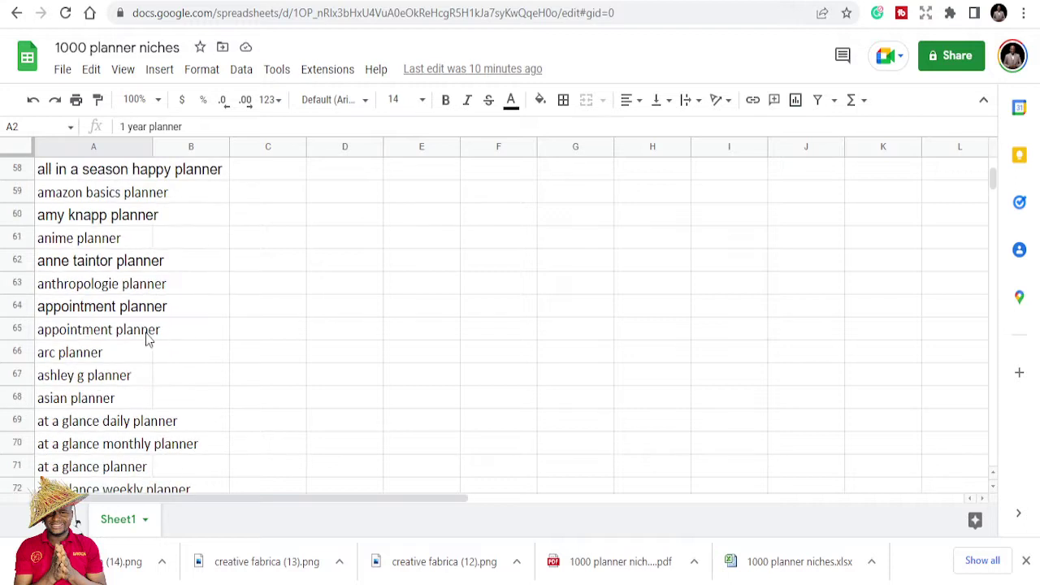
scroll(114, 366, "down", 2)
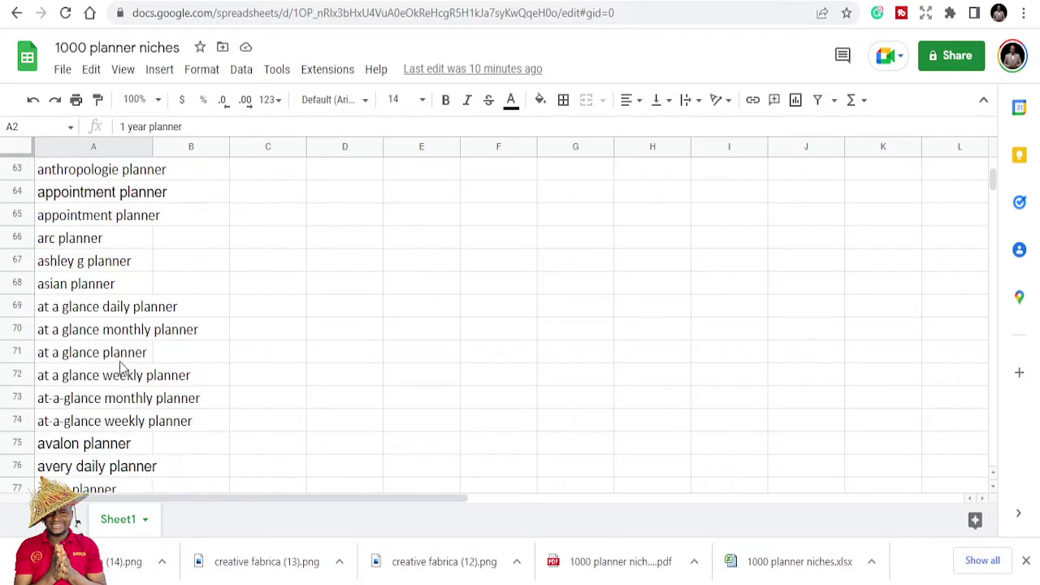
scroll(121, 386, "down", 3)
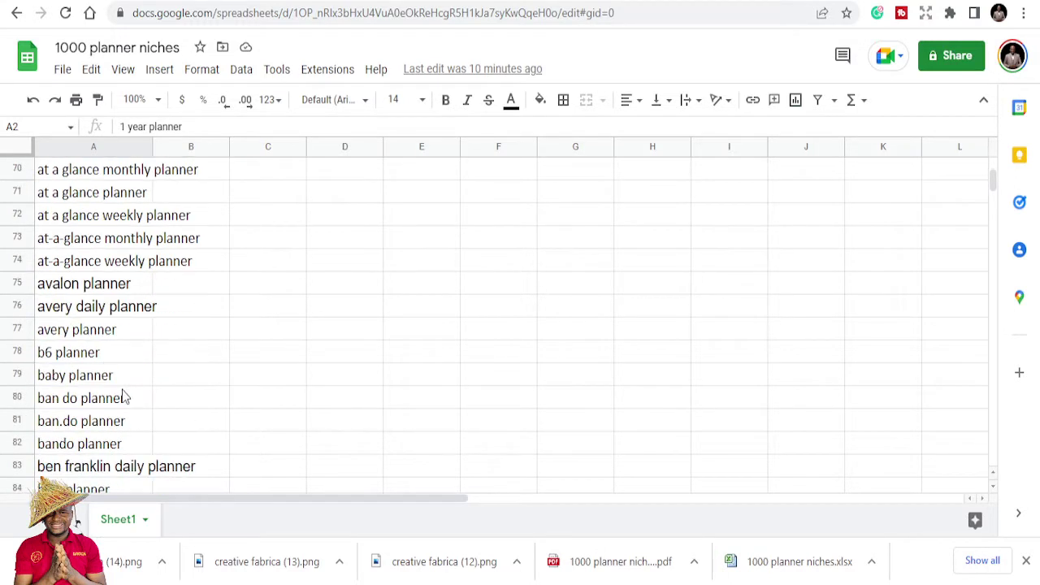
scroll(114, 390, "down", 3)
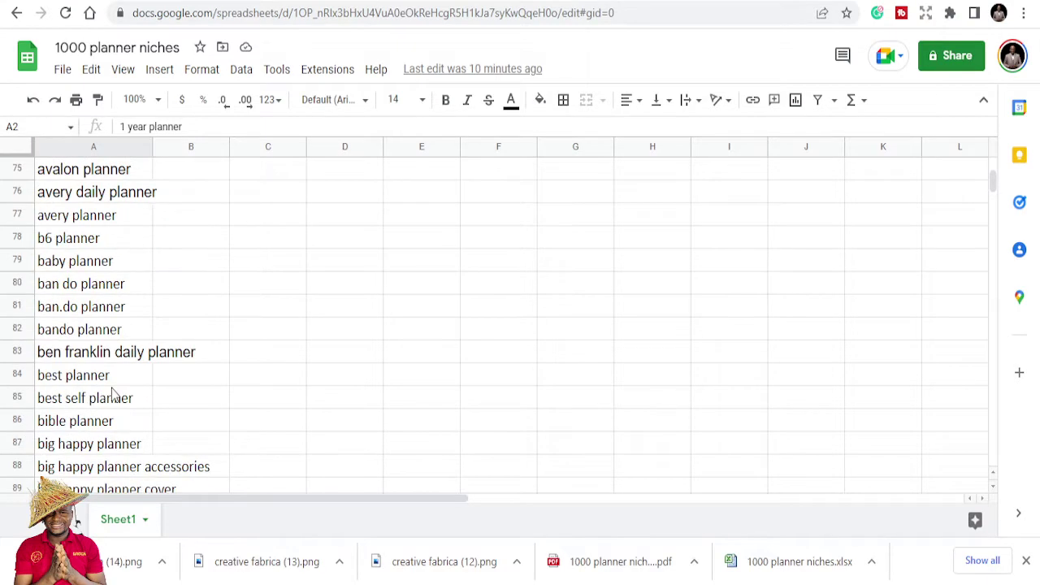
scroll(117, 399, "up", 15)
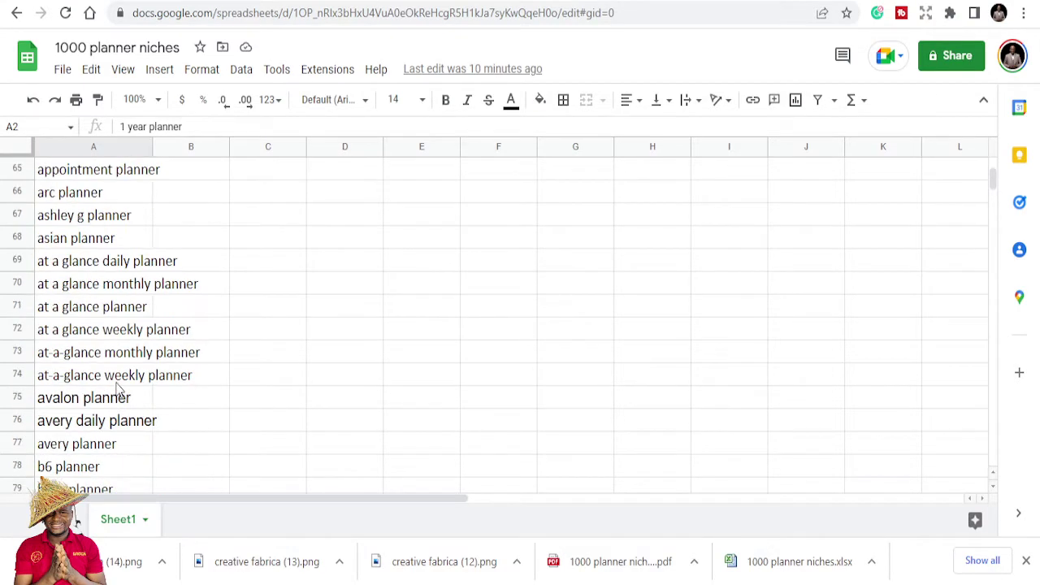
scroll(118, 388, "down", 5)
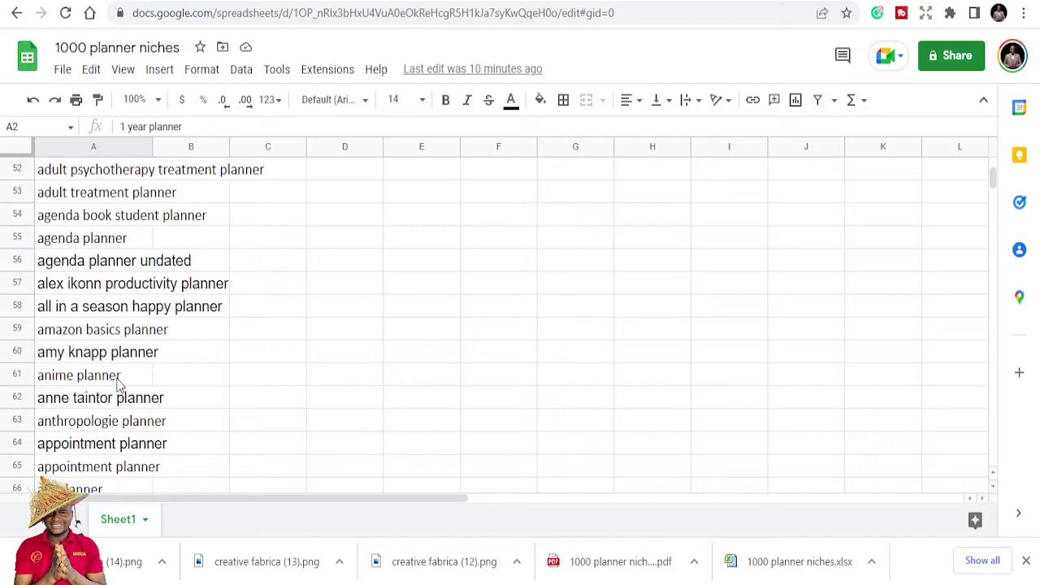
scroll(118, 388, "down", 7)
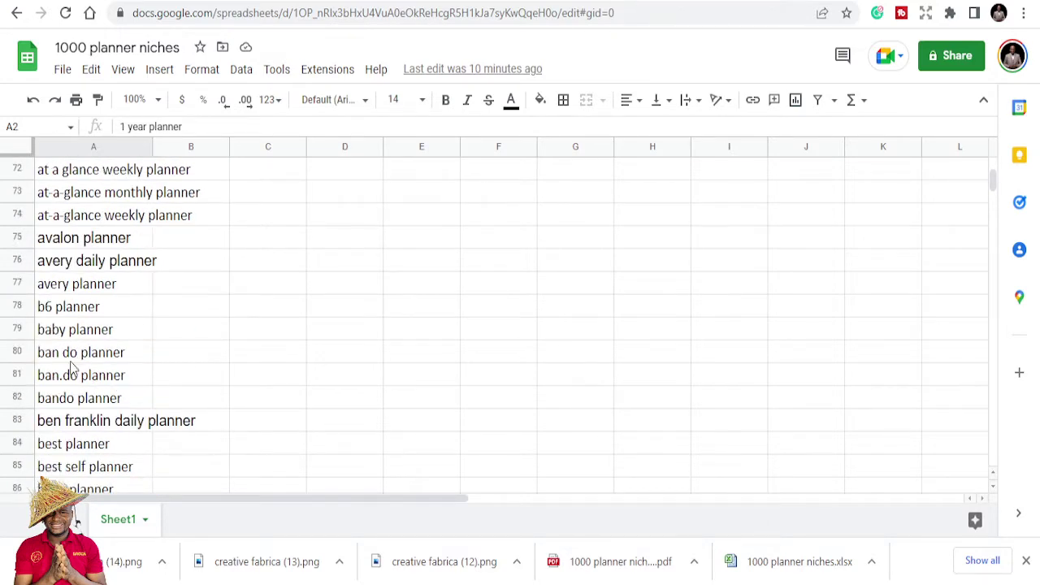
scroll(96, 423, "down", 3)
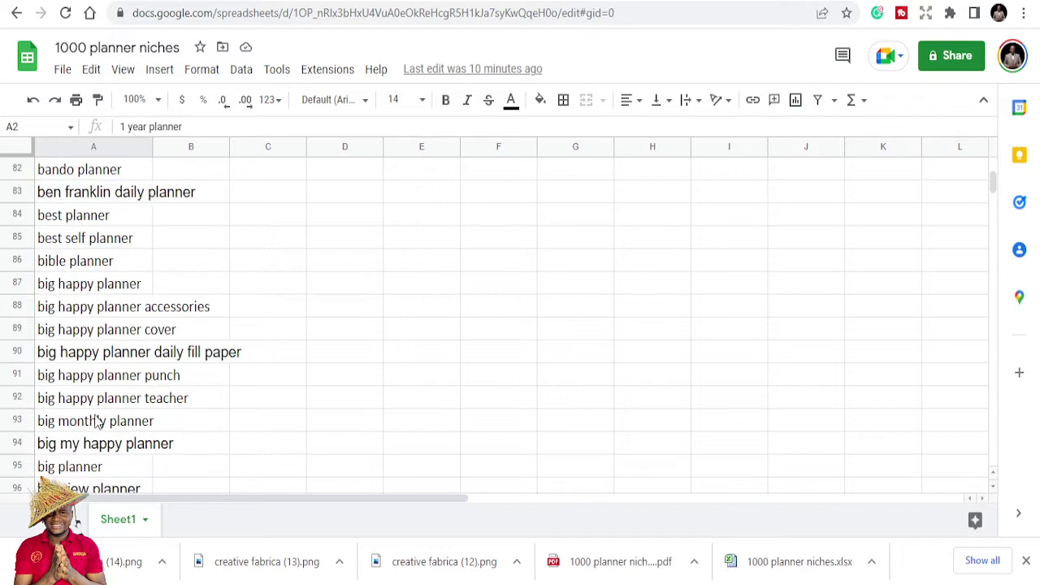
scroll(96, 417, "down", 2)
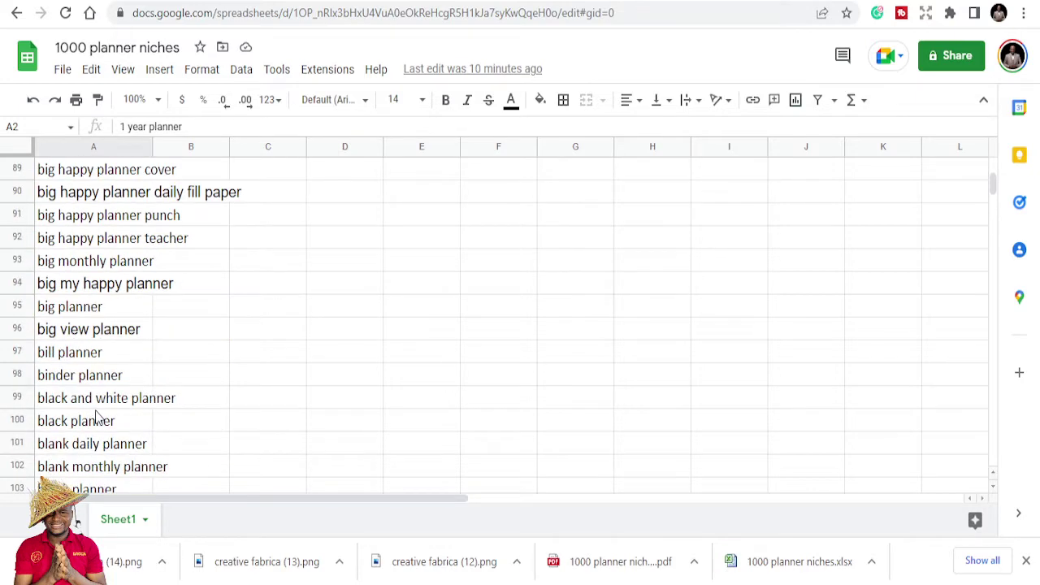
scroll(96, 418, "down", 6)
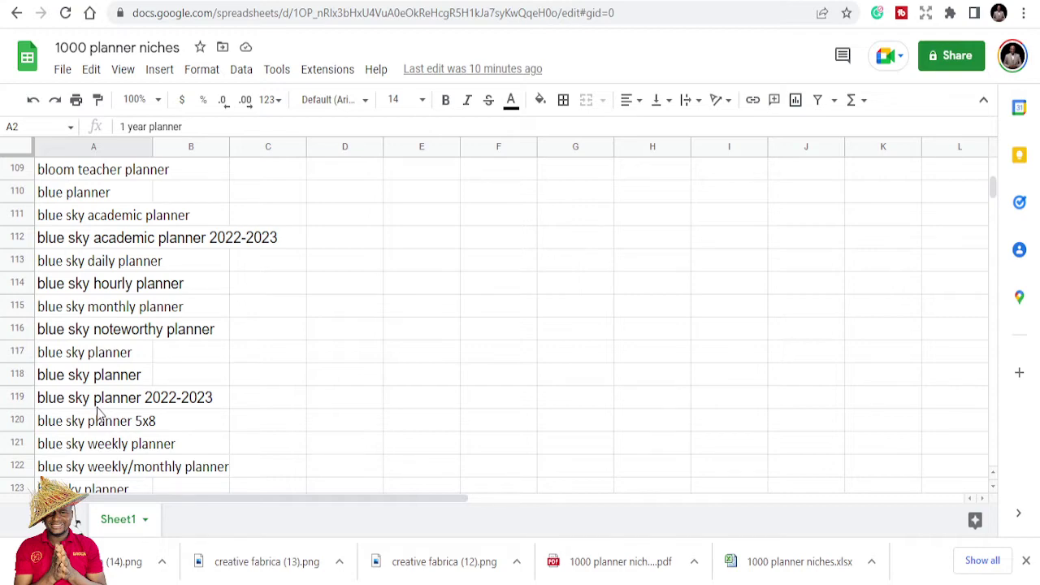
scroll(96, 412, "down", 3)
scroll(110, 415, "down", 3)
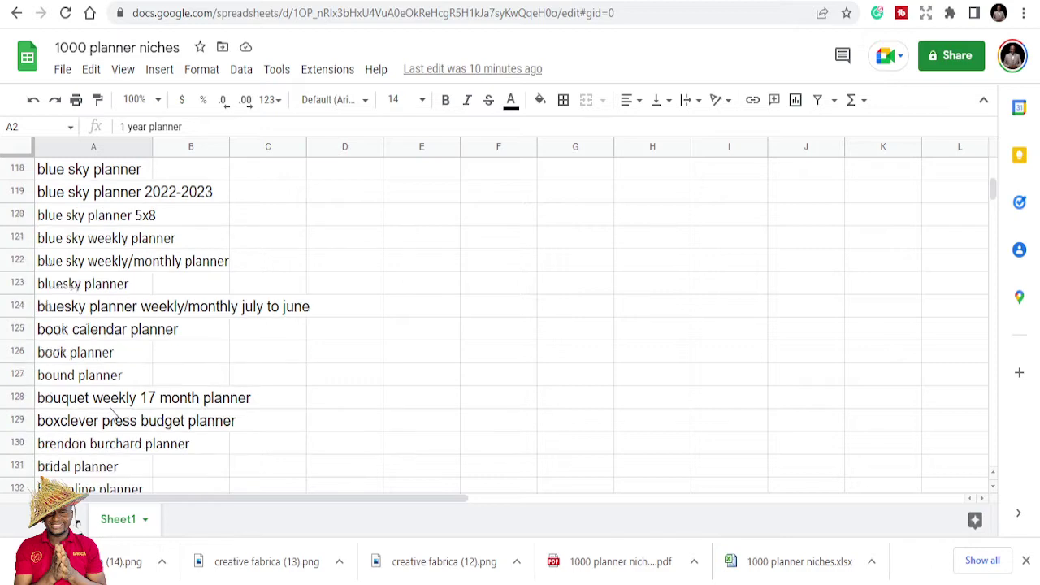
scroll(112, 414, "down", 1)
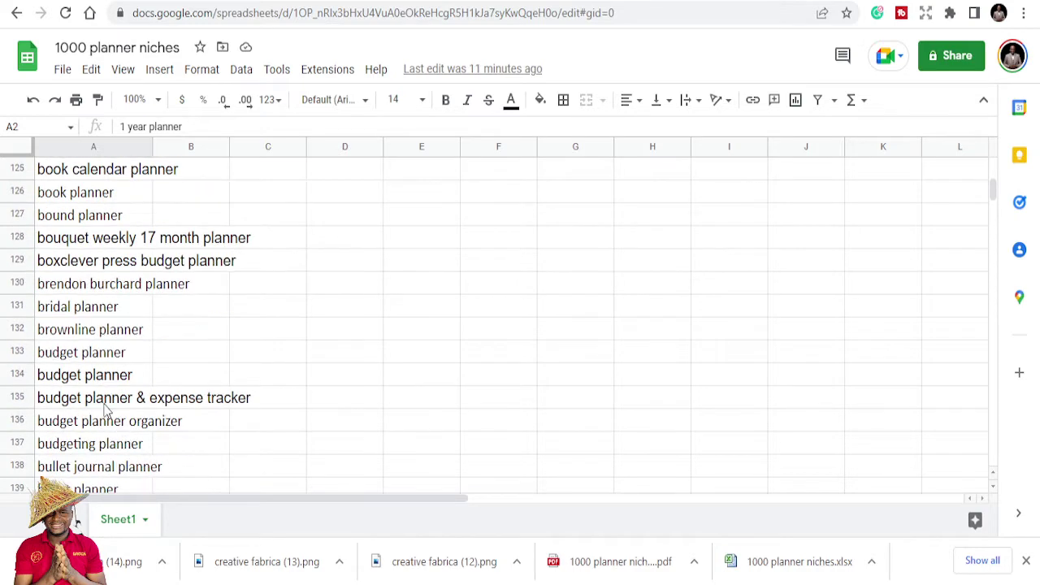
Select the budget planner entry in A134, examine the niches through the Christmas planners, and return to the start of the list.
left_click(89, 379)
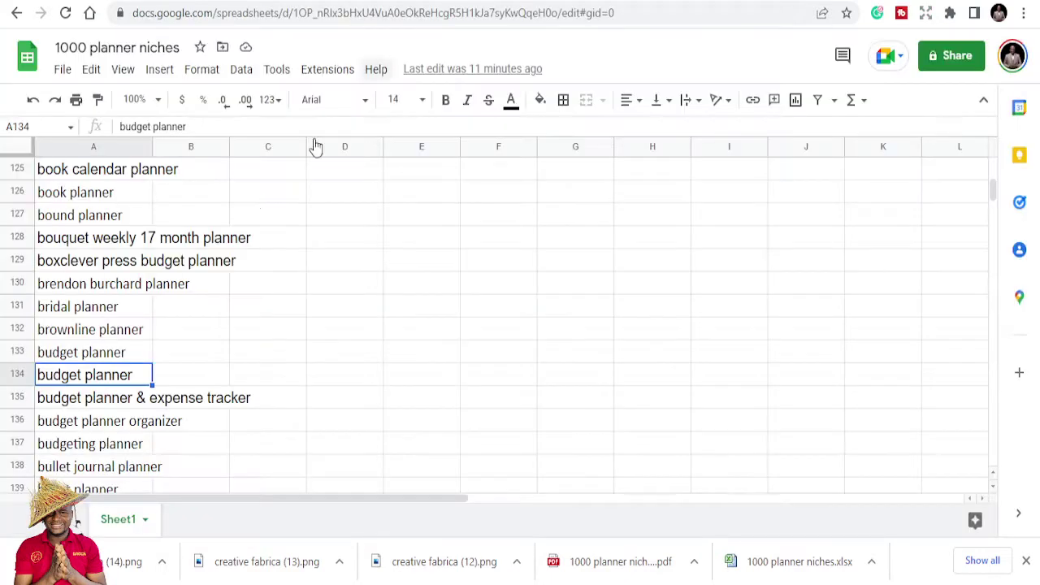
scroll(139, 372, "down", 3)
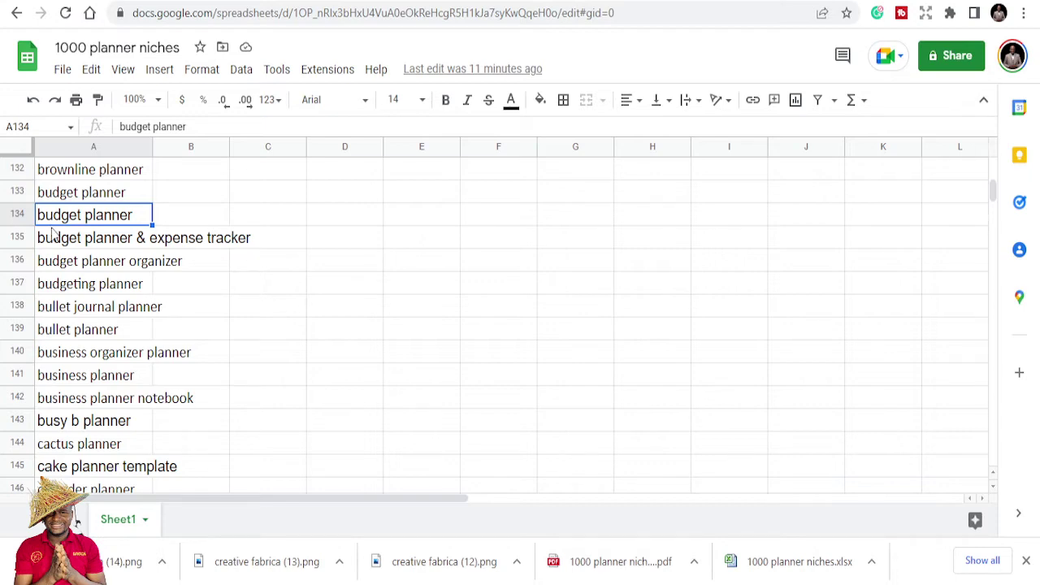
scroll(56, 232, "down", 3)
scroll(81, 270, "down", 1)
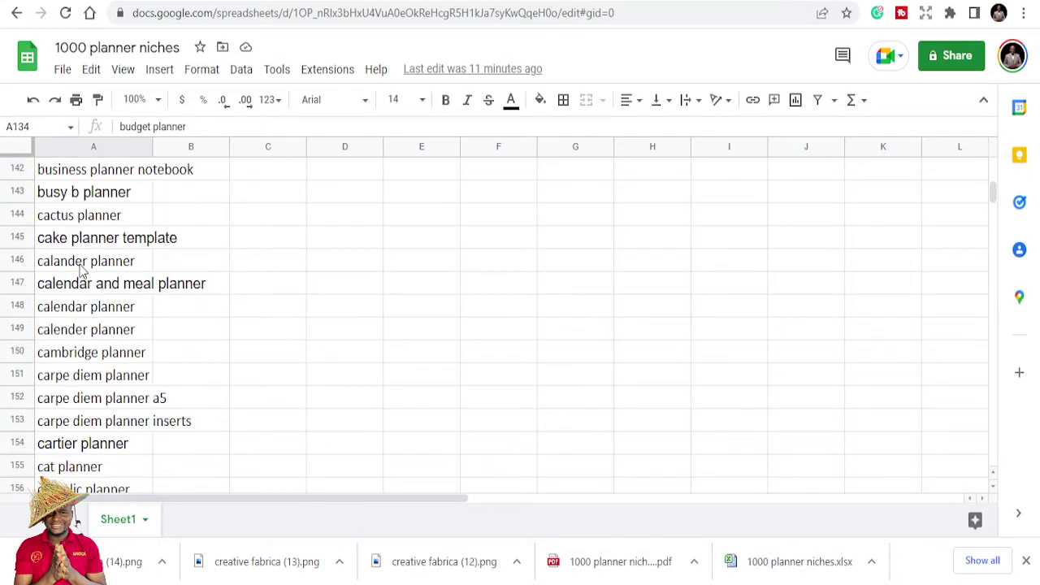
scroll(83, 267, "down", 1)
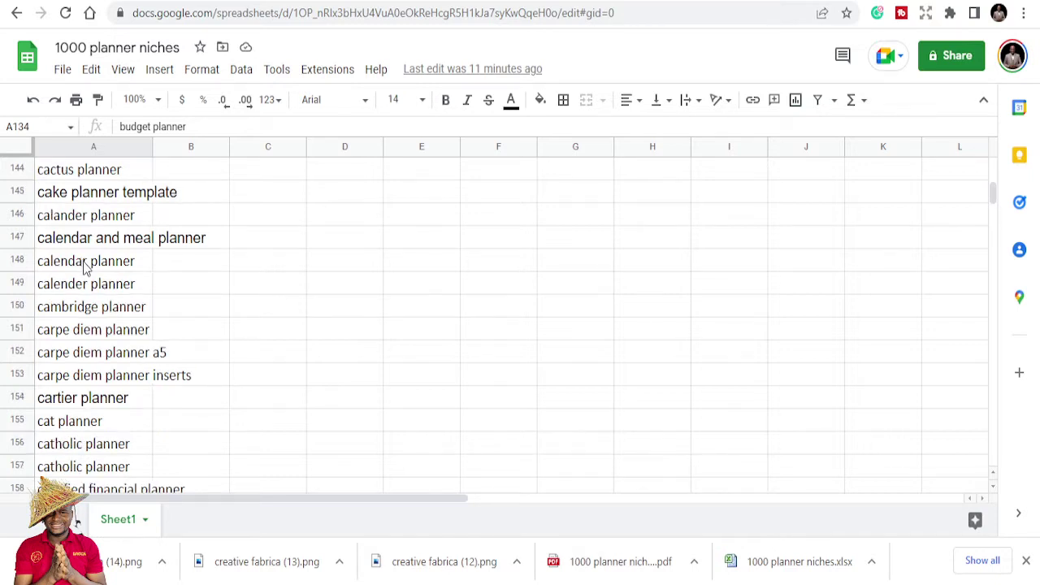
scroll(85, 268, "down", 2)
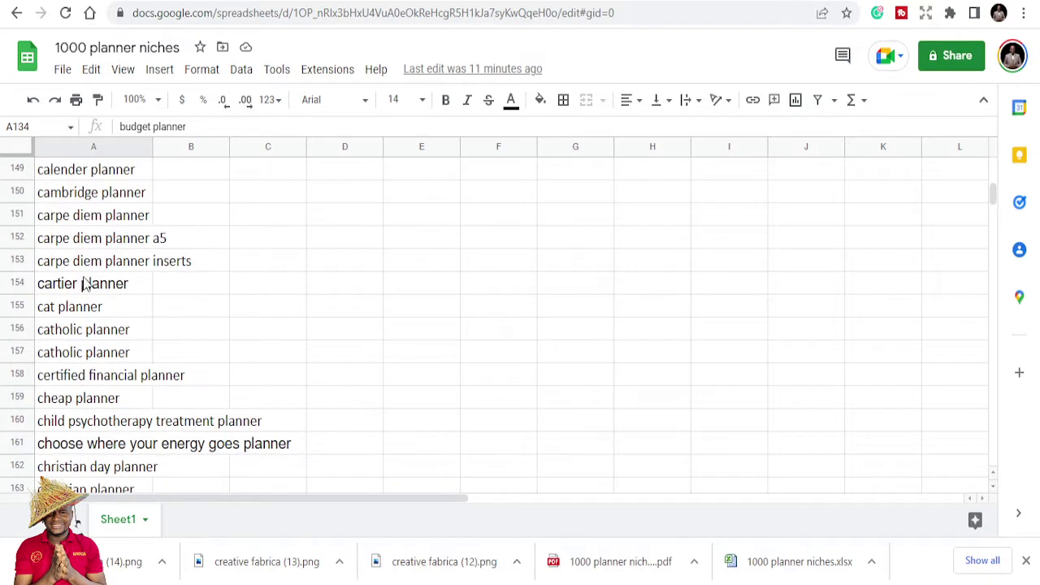
scroll(85, 283, "down", 2)
scroll(79, 302, "down", 2)
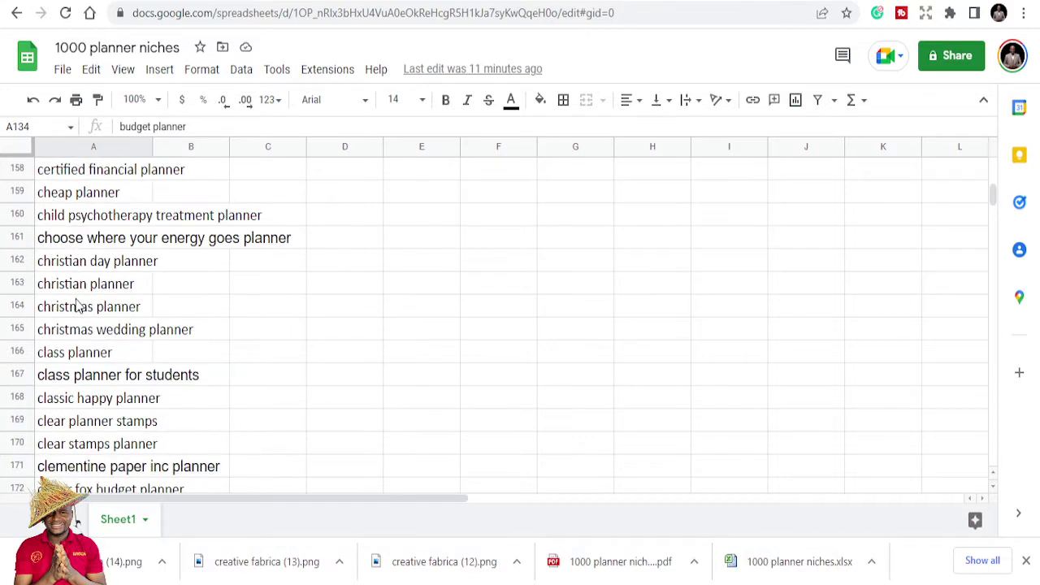
scroll(75, 305, "down", 1)
scroll(74, 306, "up", 4)
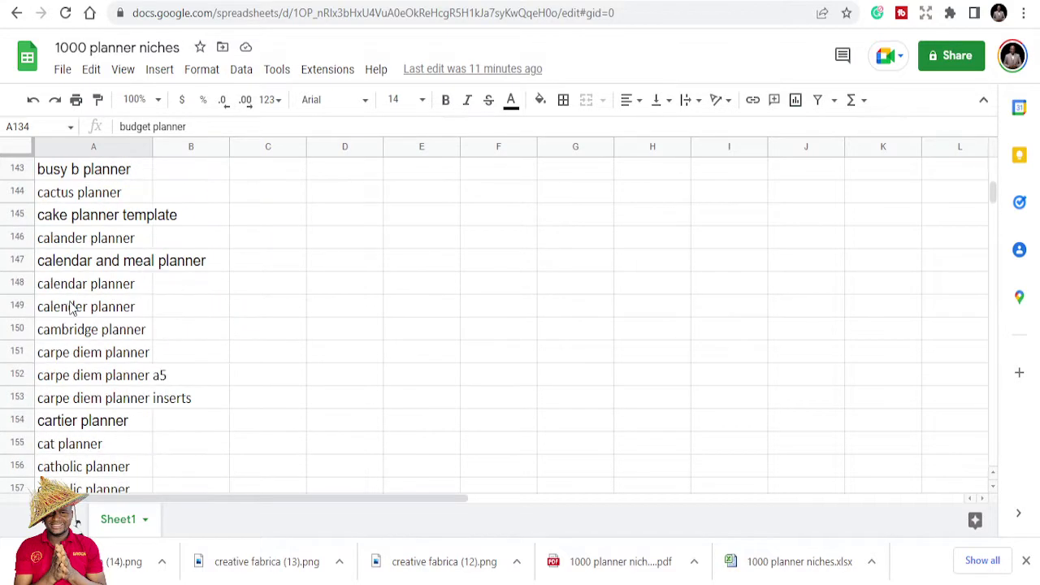
scroll(71, 307, "up", 15)
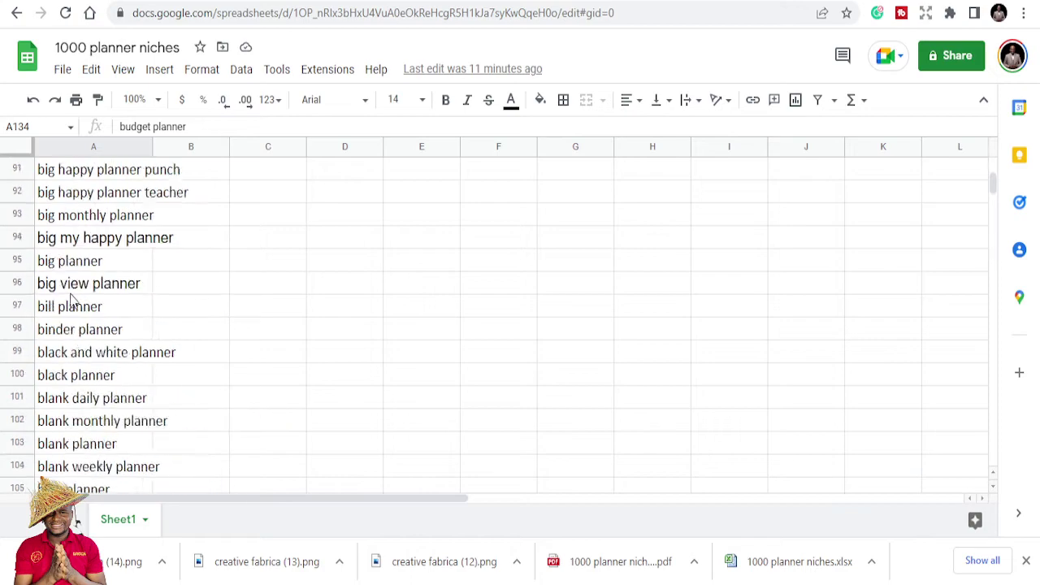
scroll(71, 301, "up", 20)
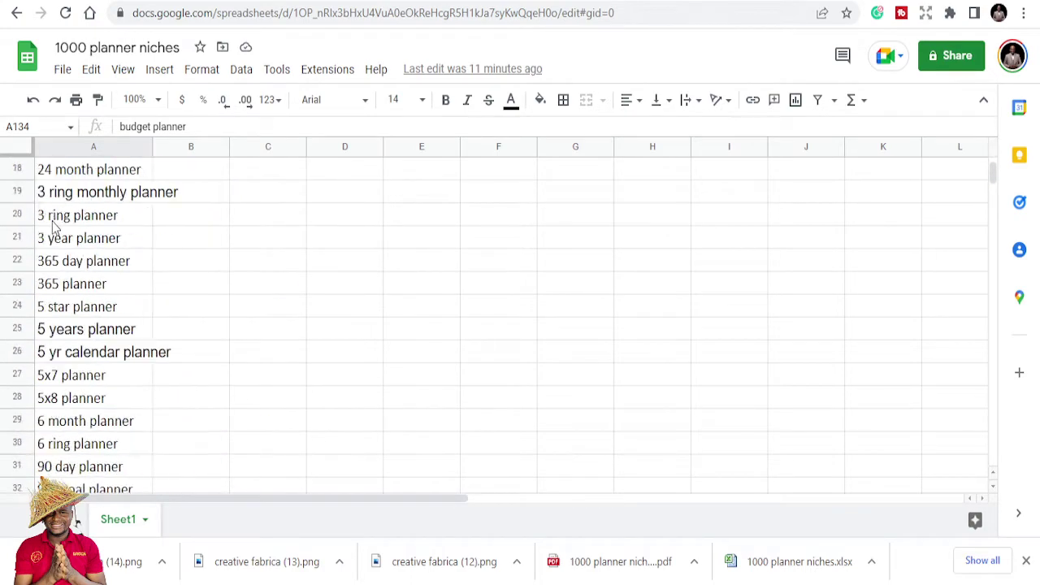
scroll(81, 224, "up", 5)
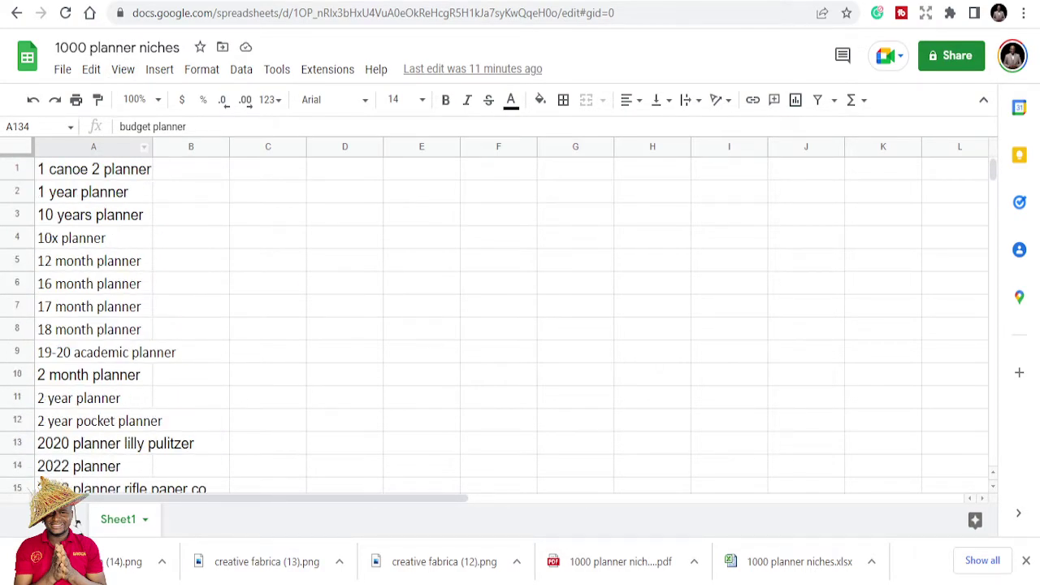
Switch to Amazon and re-enter "planner" in the Books search to bring up its keyword suggestions.
key("ctrl+Tab")
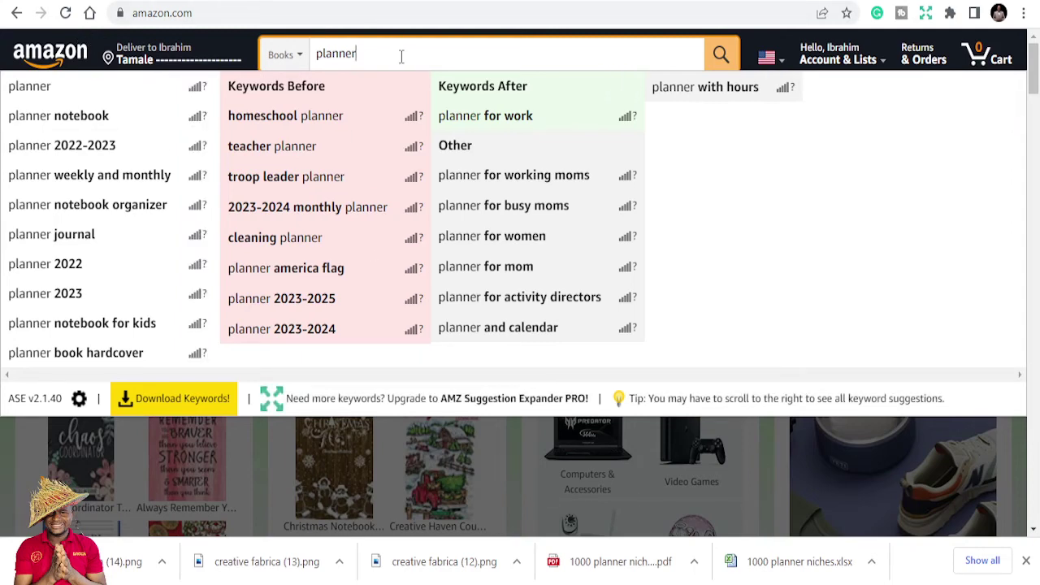
key("BackSpace")
key("BackSpace")
key("BackSpace")
key("BackSpace")
key("BackSpace")
key("BackSpace")
key("BackSpace")
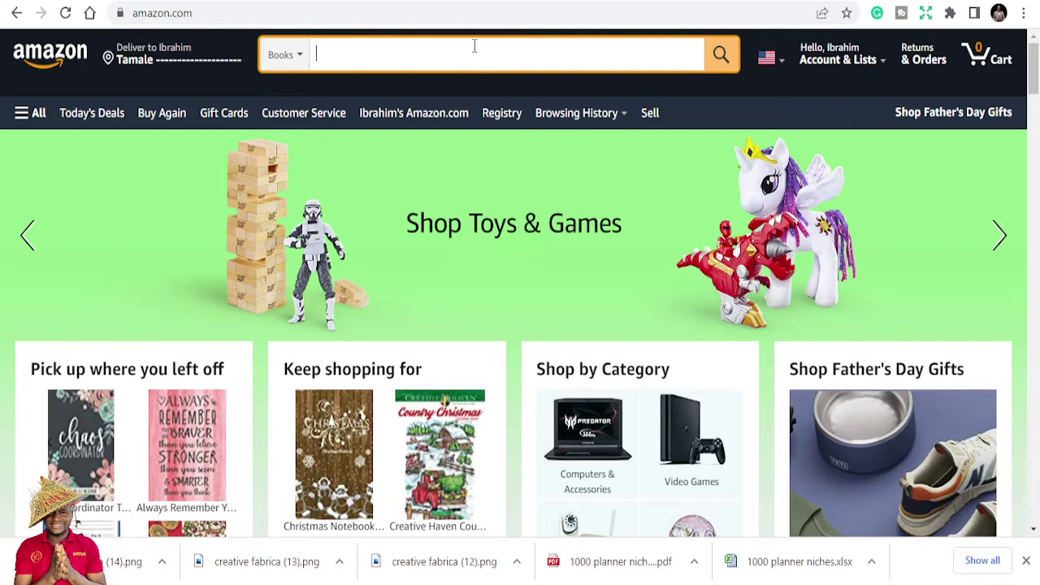
type("plann")
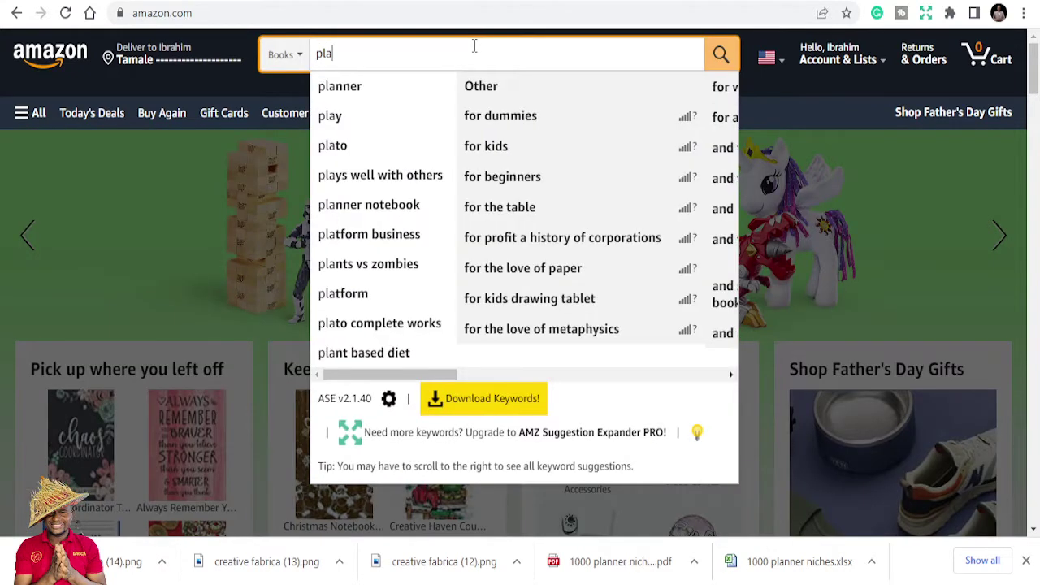
type("er")
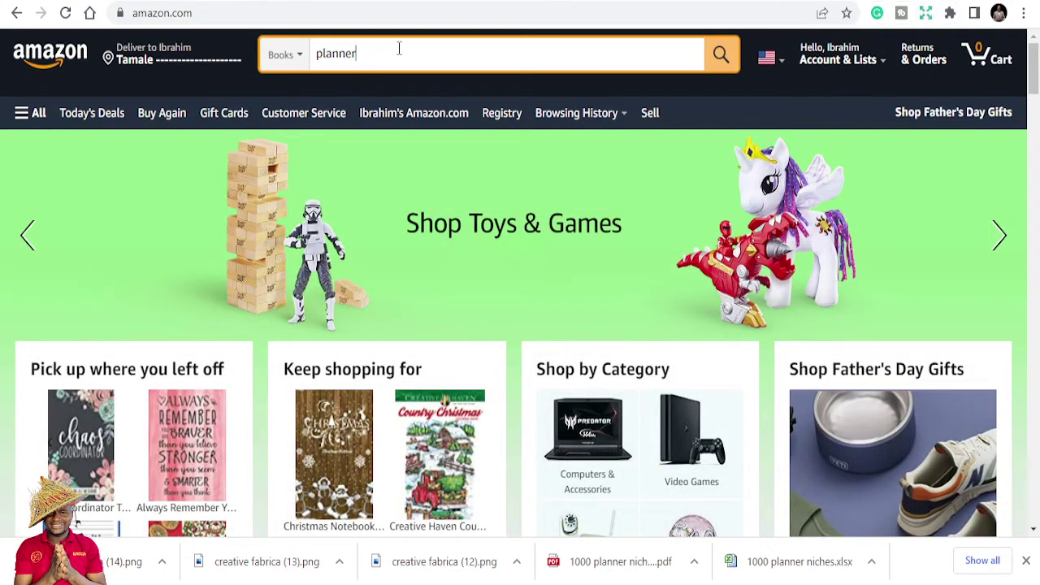
key("BackSpace")
type("r")
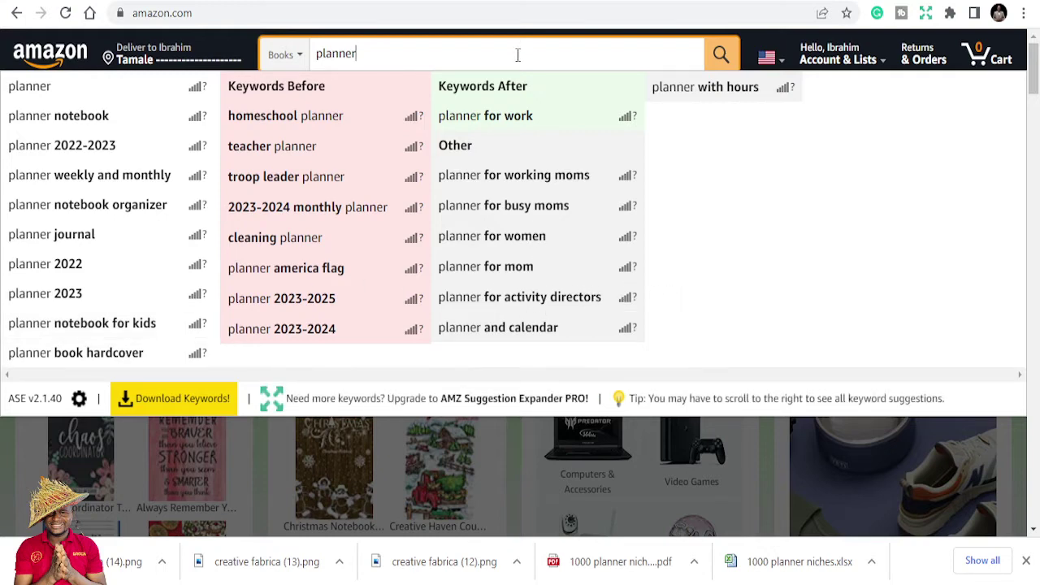
Clear the planner term from the Amazon Books search.
key("BackSpace")
key("BackSpace")
key("BackSpace")
key("BackSpace")
key("BackSpace")
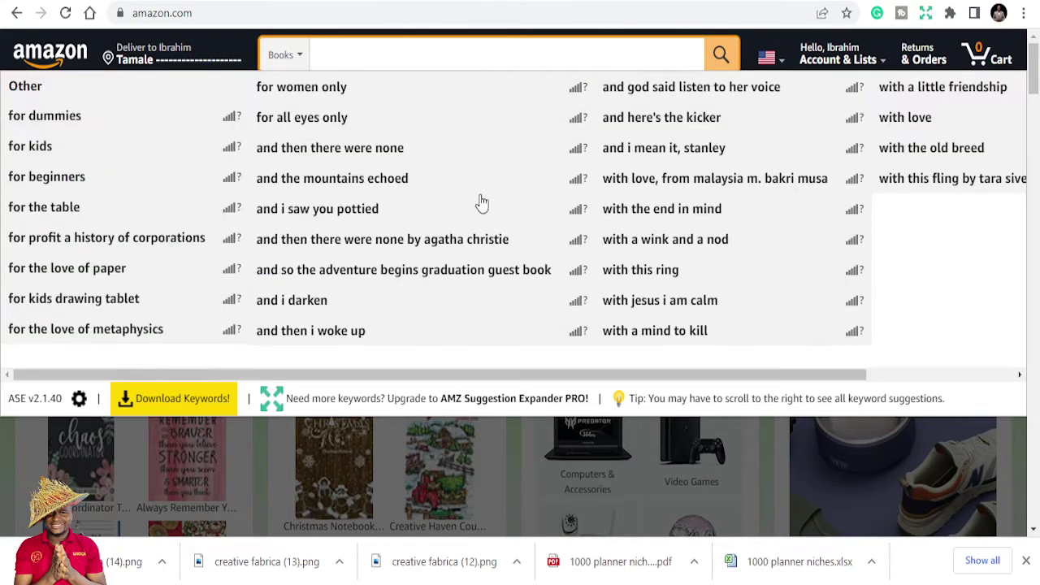
Revisit the start of the "1000 planner niches" spreadsheet, and search Amazon Books for "2022 planner".
key("alt+Tab")
scroll(160, 405, "up", 2)
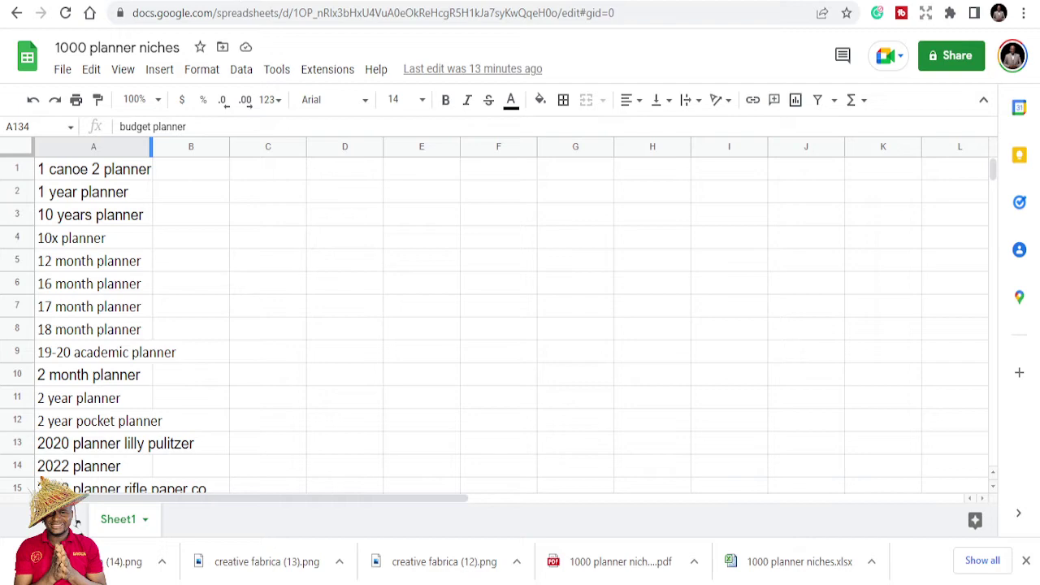
left_click(244, 1)
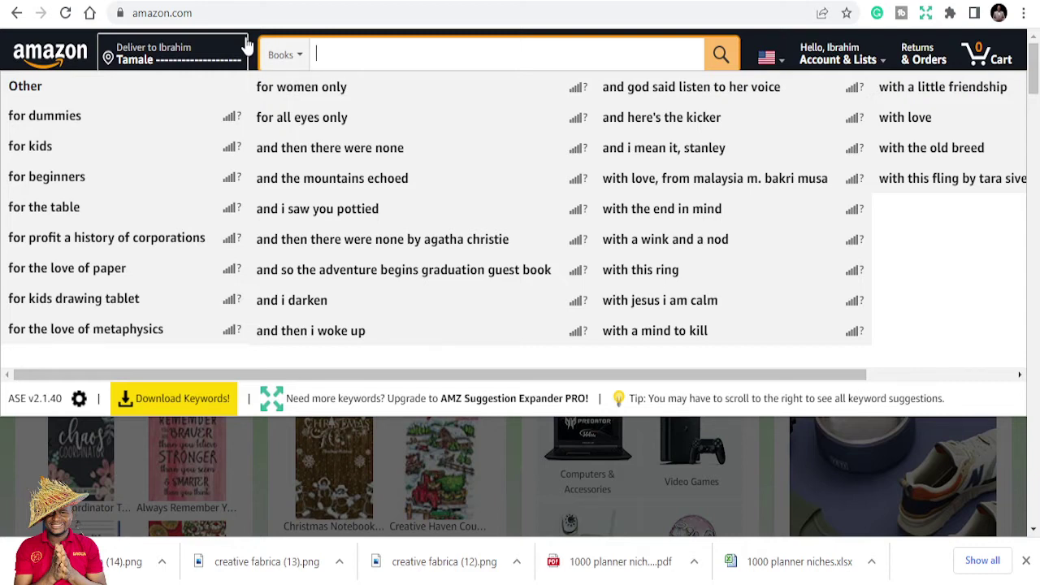
type("2")
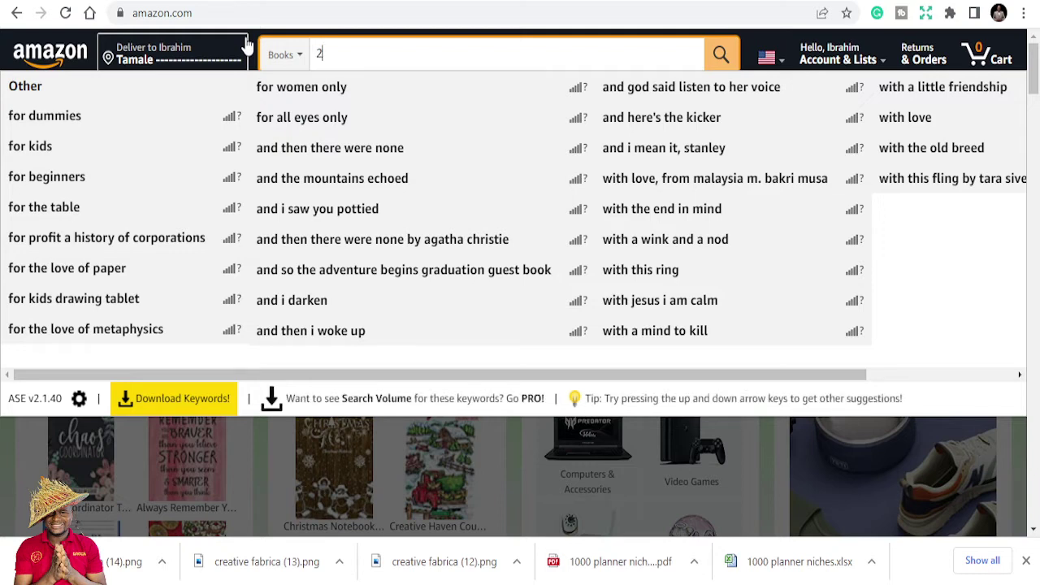
type("022 plan")
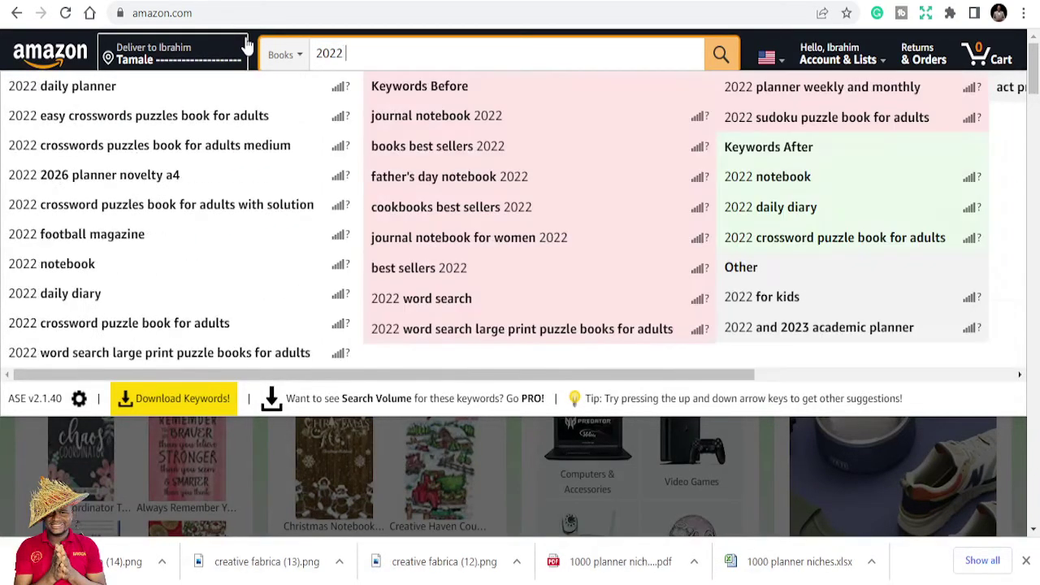
type("ner")
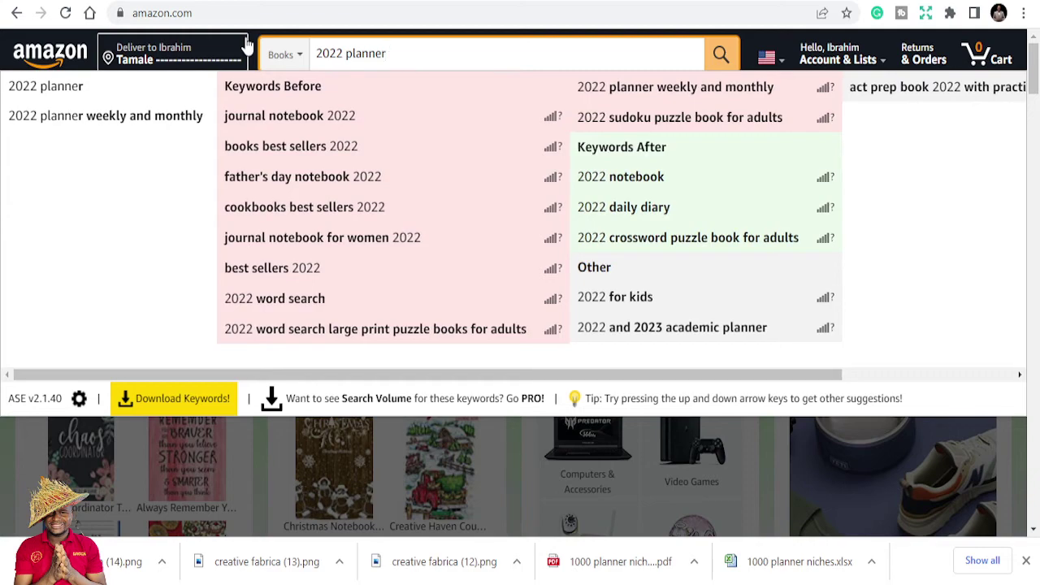
key("Return")
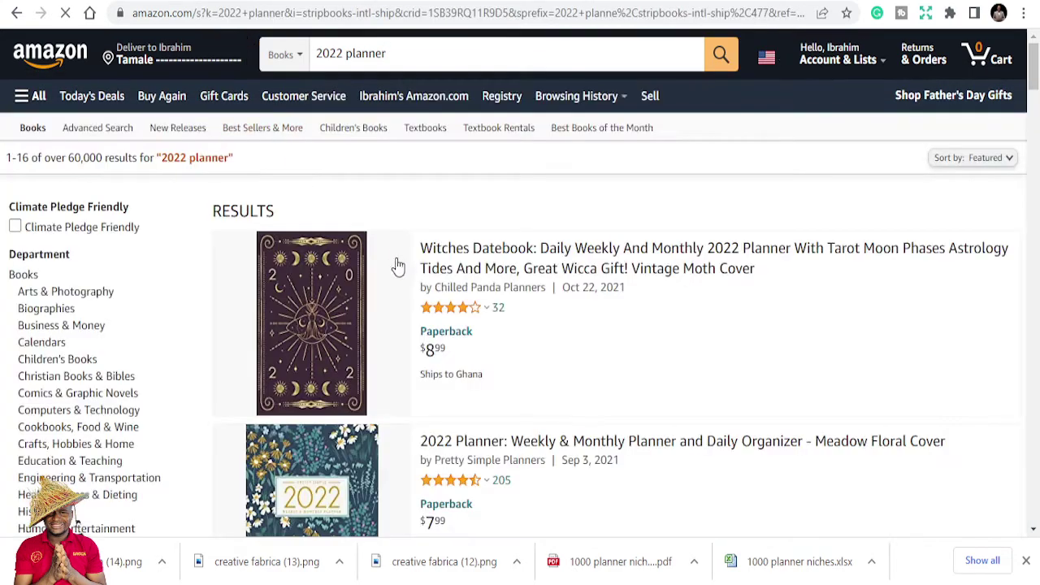
Examine the covers, ratings and prices of the "2022 planner" books in the Amazon results.
scroll(395, 265, "down", 2)
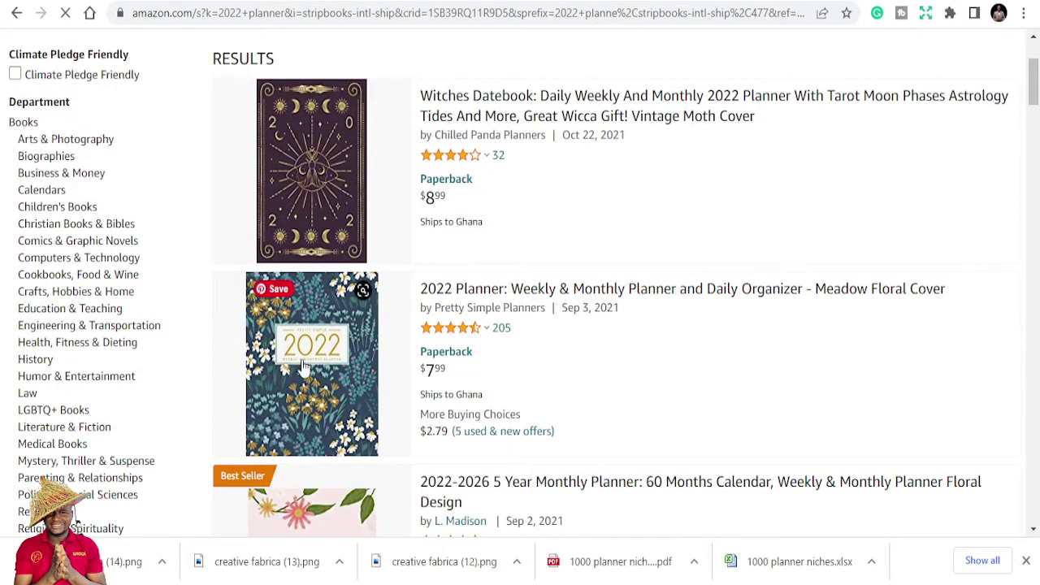
scroll(299, 416, "down", 1)
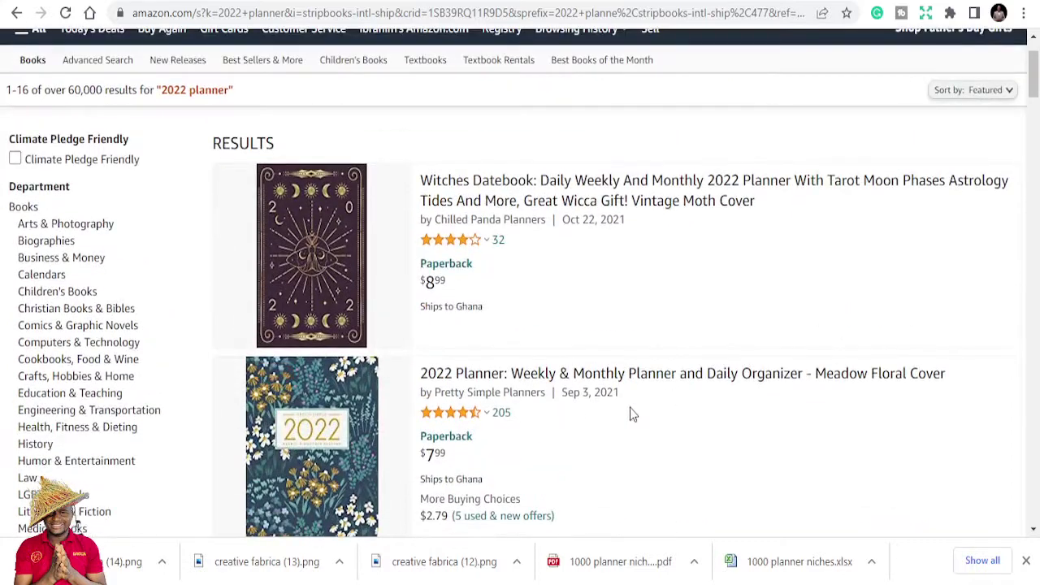
scroll(536, 413, "down", 1)
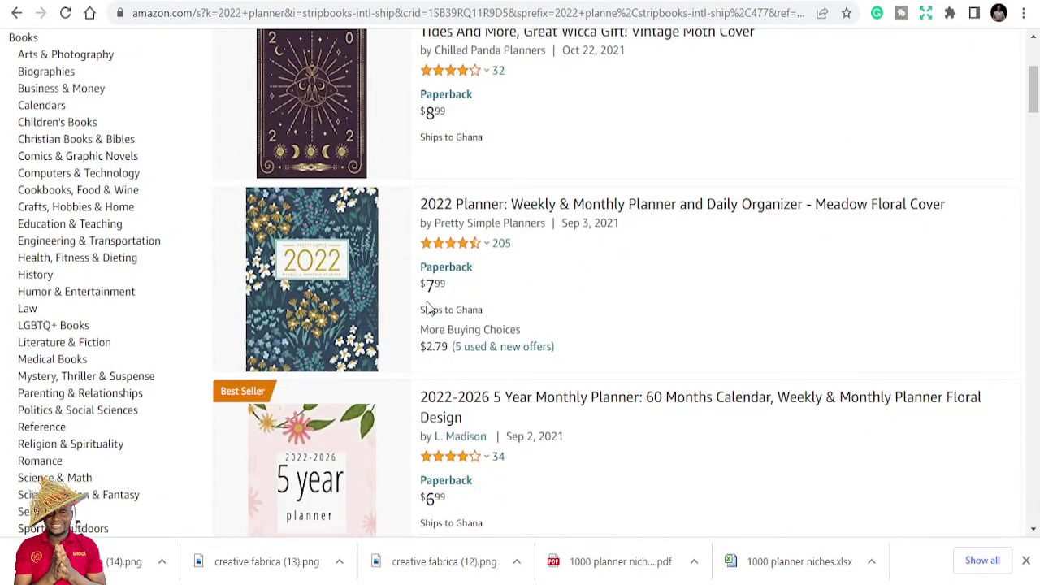
scroll(426, 304, "up", 1)
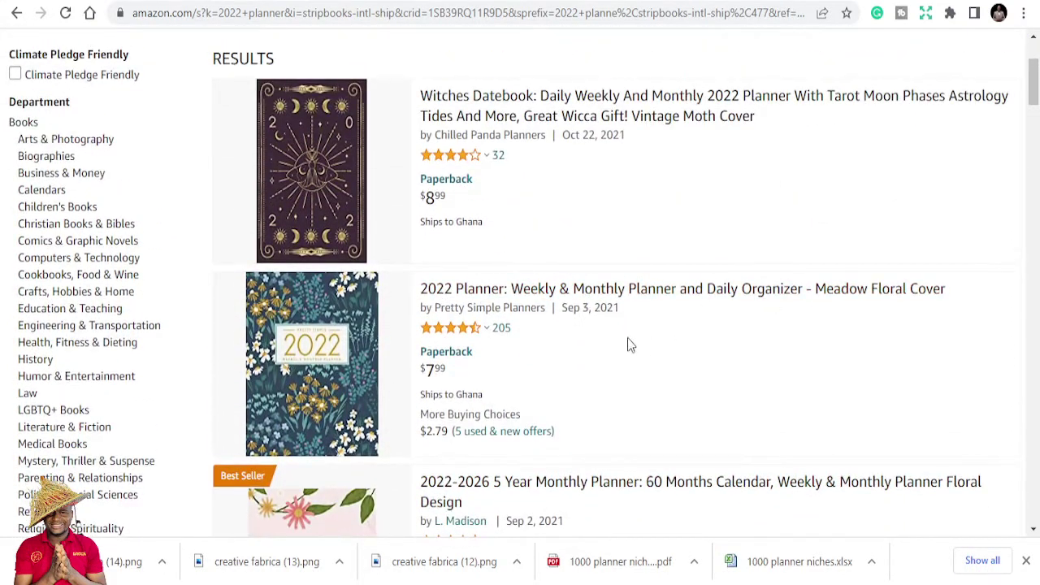
scroll(642, 353, "down", 10)
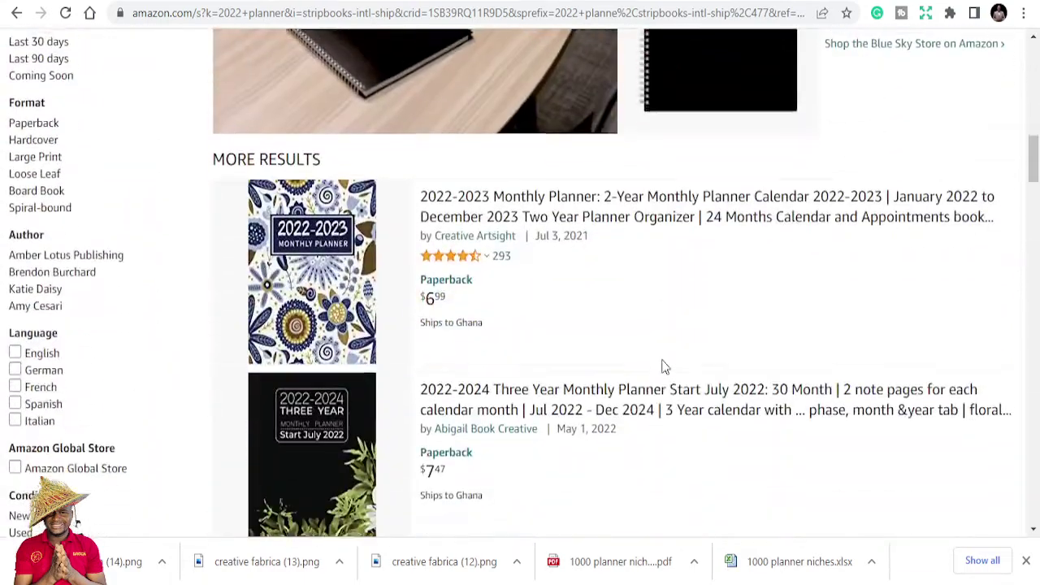
scroll(663, 364, "down", 2)
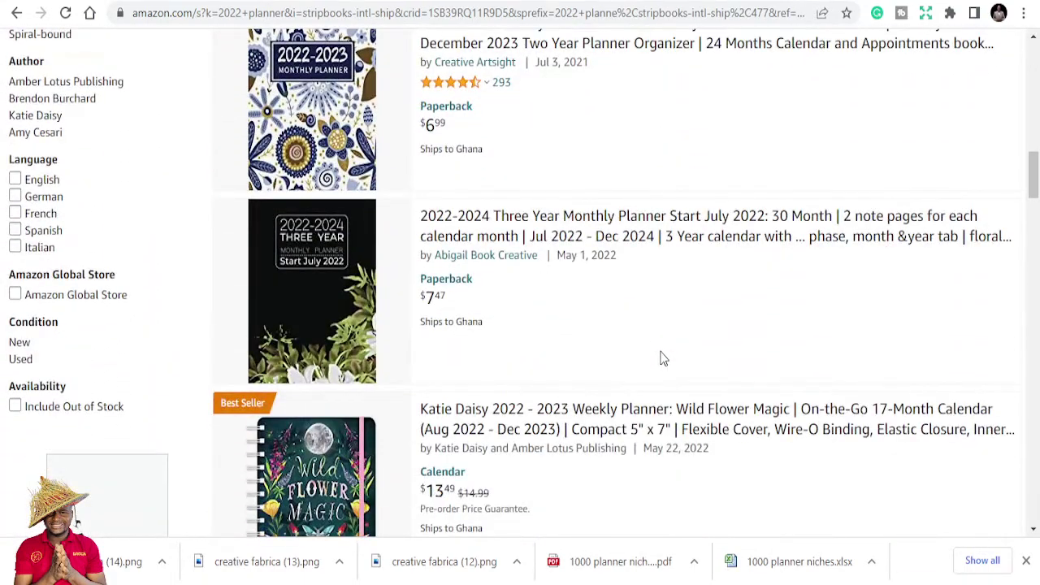
scroll(662, 358, "down", 14)
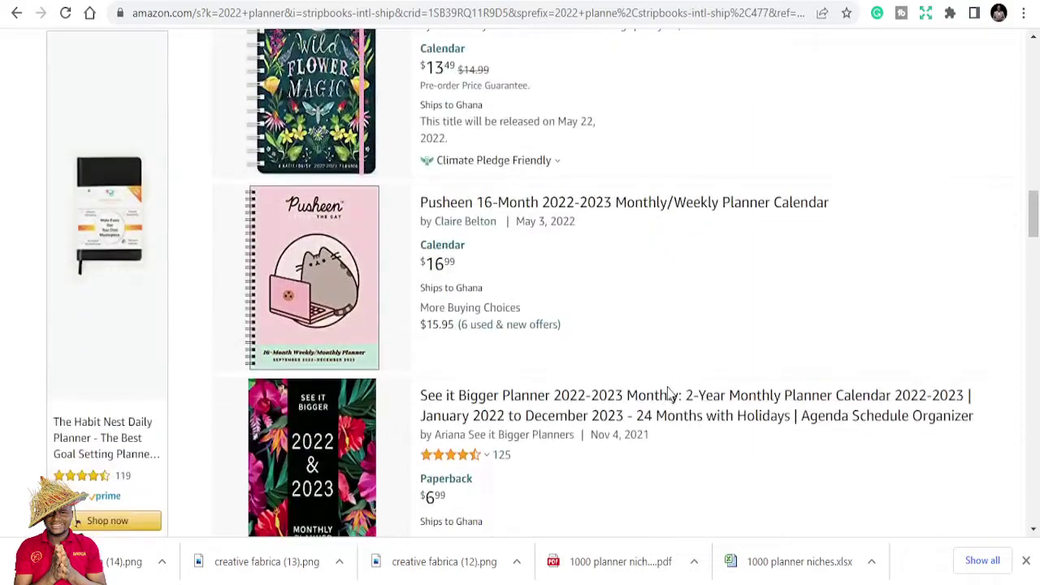
scroll(492, 398, "down", 4)
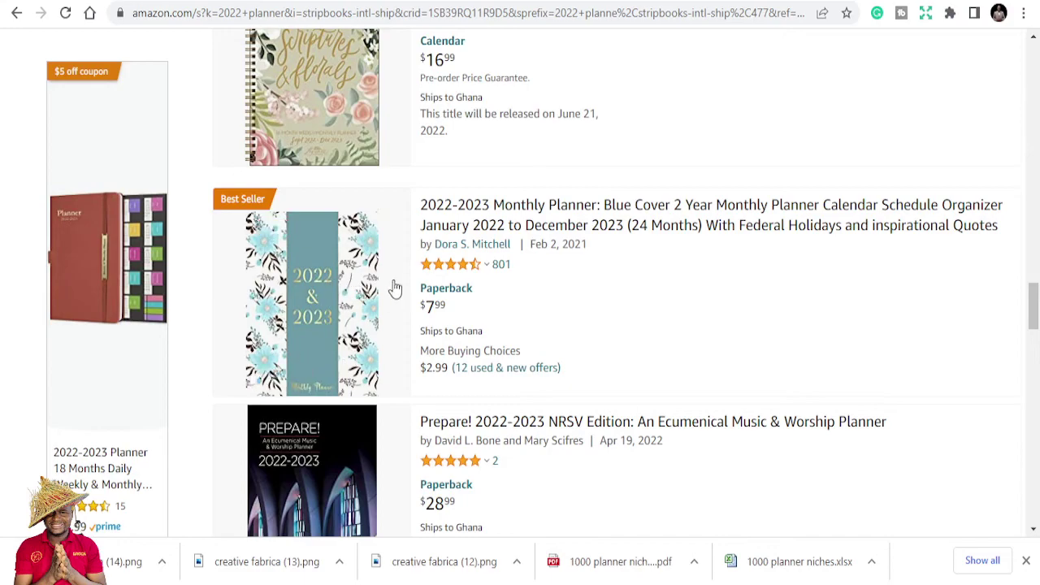
scroll(551, 374, "down", 15)
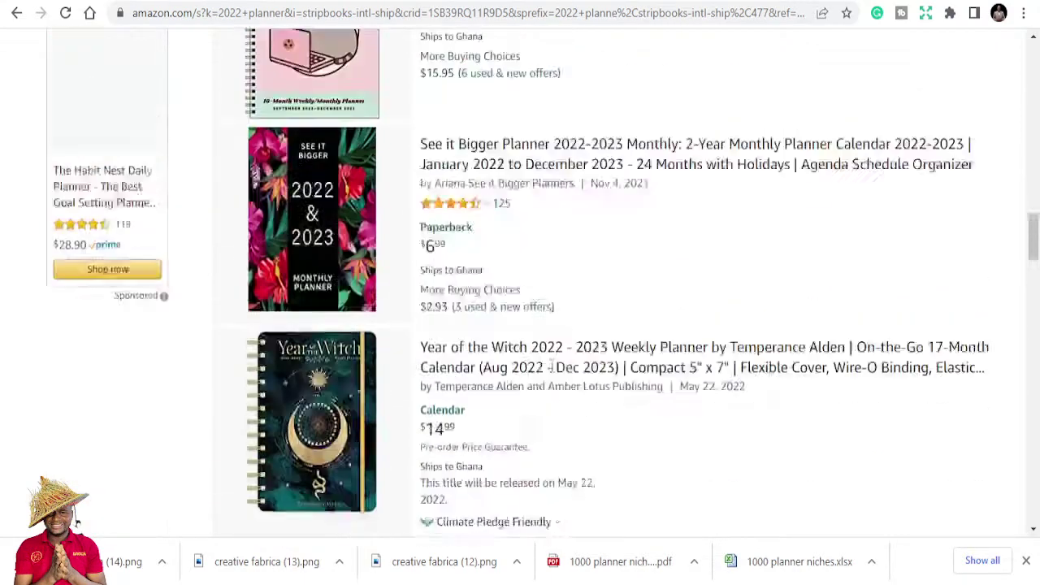
scroll(544, 357, "up", 1)
scroll(544, 358, "down", 2)
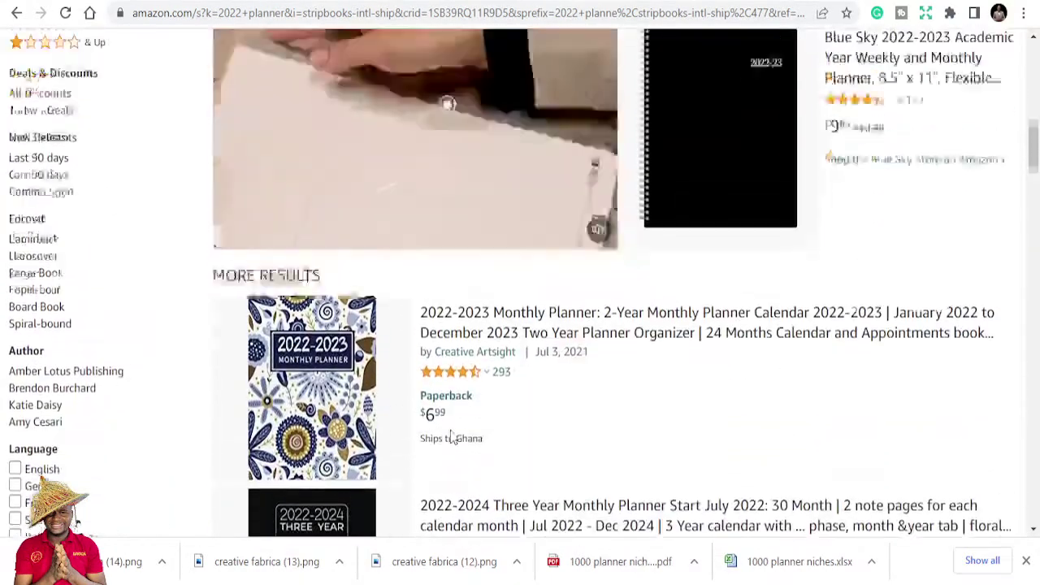
Return to the first results and open the "2022 Planner: Weekly & Monthly Planner and Daily Organizer - Meadow Floral Cover" listing to view its details.
scroll(487, 365, "up", 9)
scroll(382, 382, "up", 3)
scroll(378, 391, "down", 1)
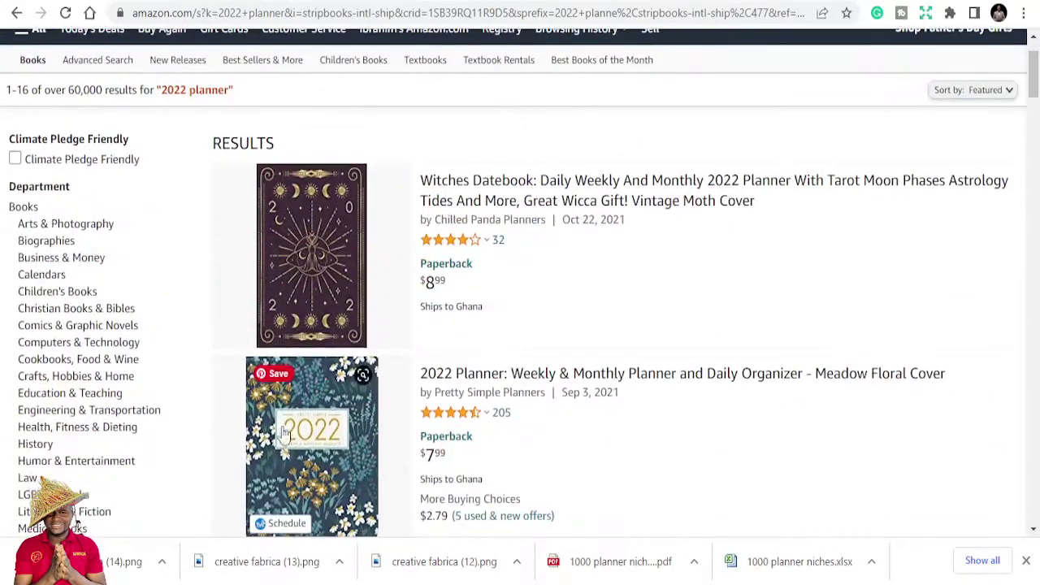
left_click(461, 378)
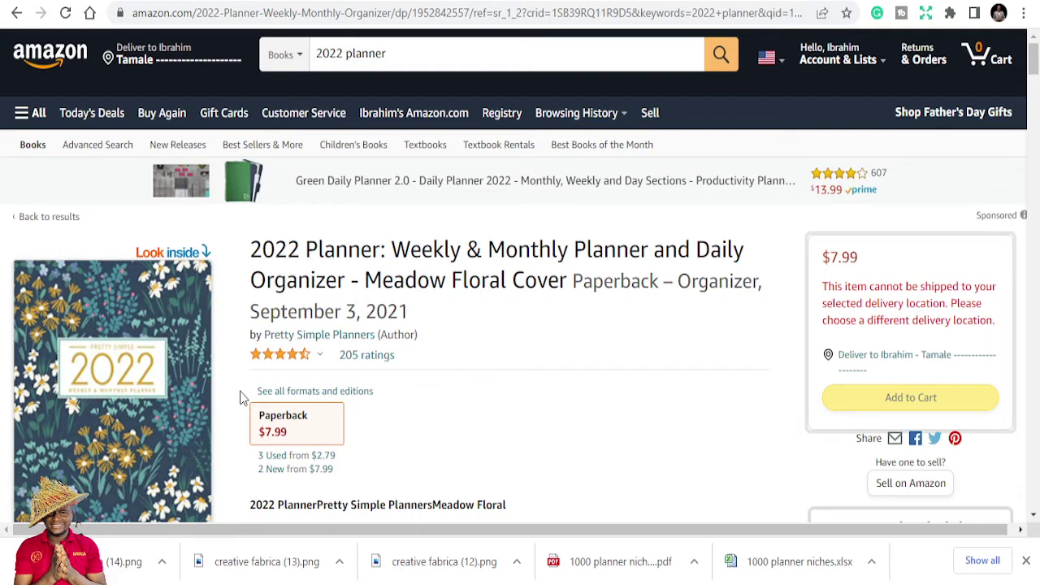
scroll(216, 415, "down", 2)
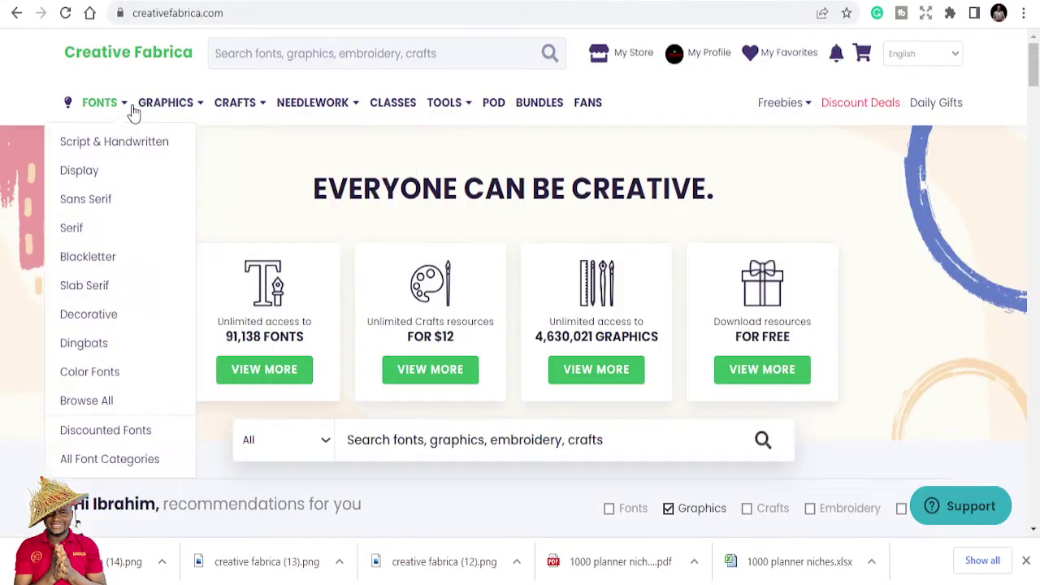
Switch to Creative Fabrica, open the KDP Interiors graphics category, and search the site for "2023 planner".
mouse_move(161, 110)
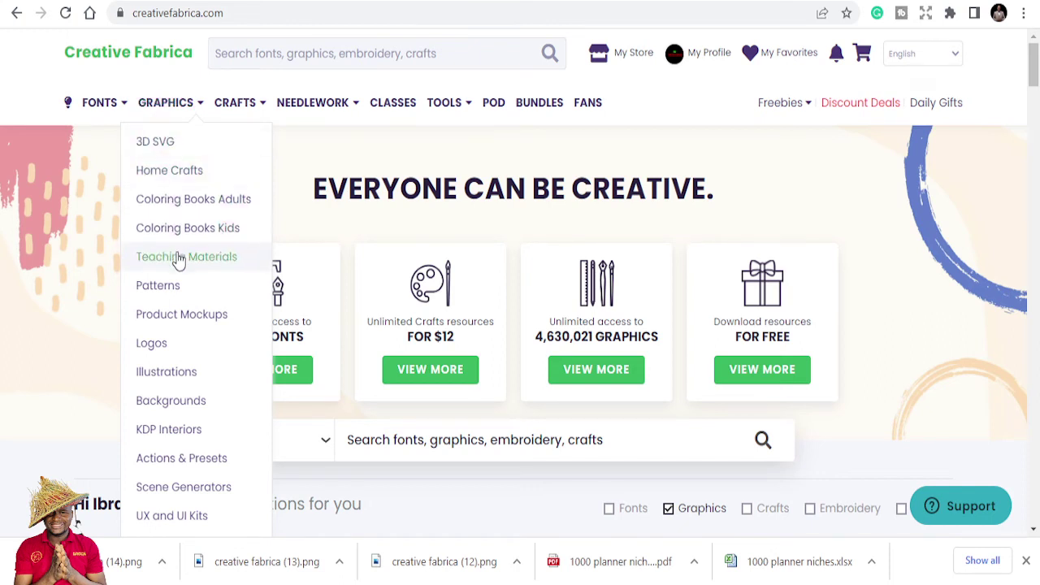
left_click(165, 436)
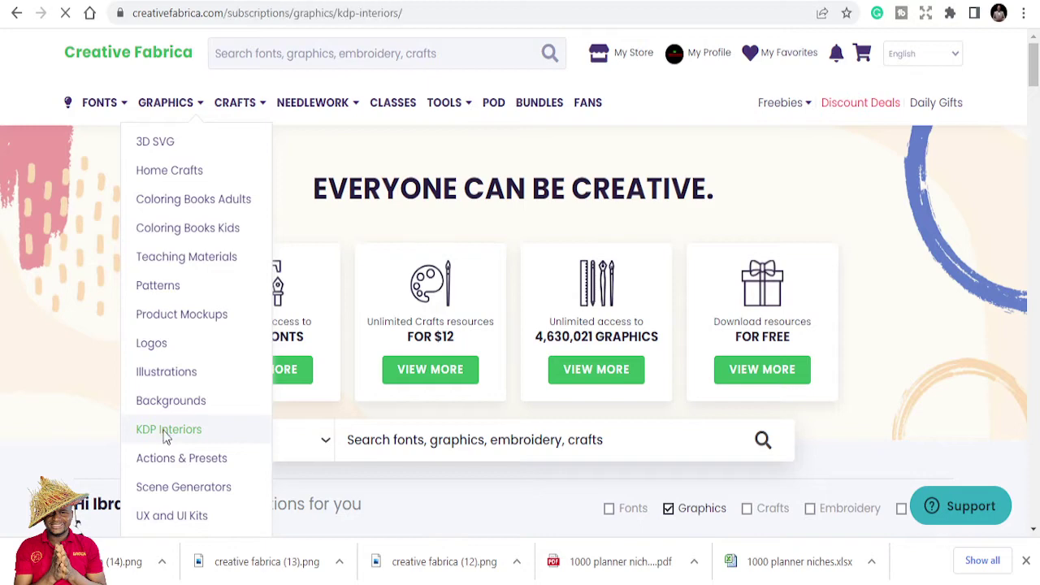
left_click(383, 53)
type("20")
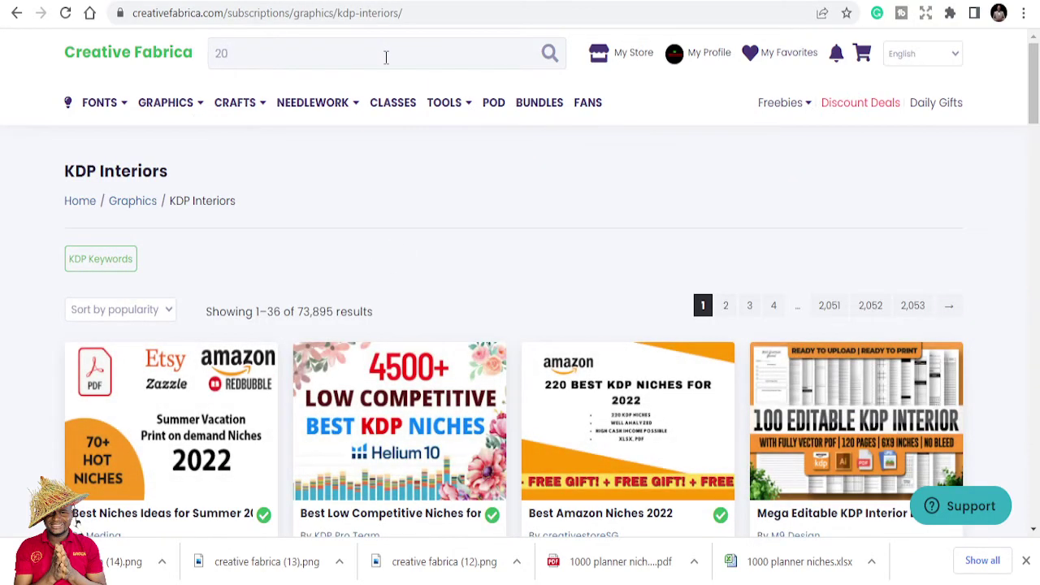
type("23")
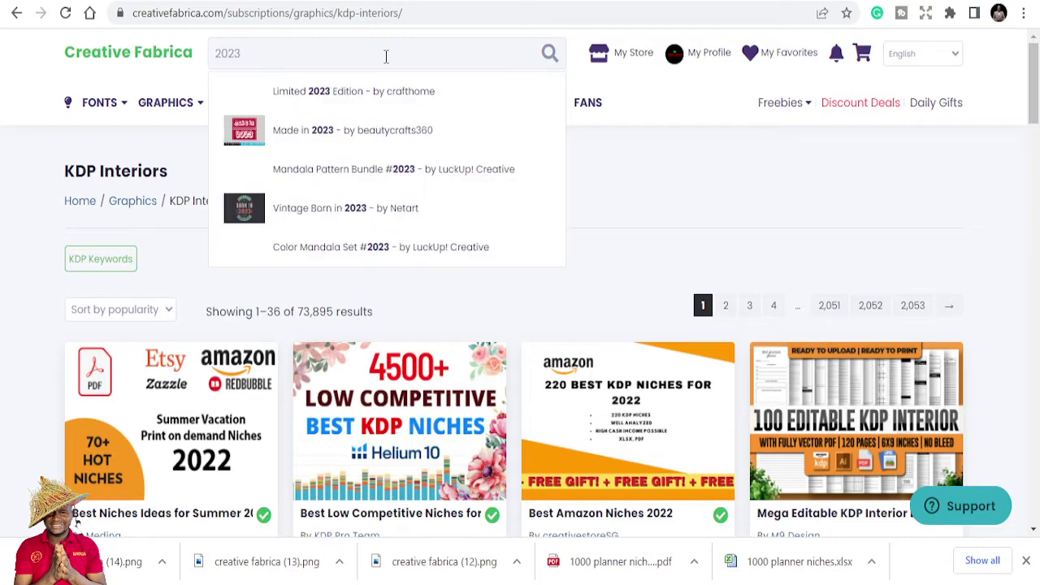
type(" pl")
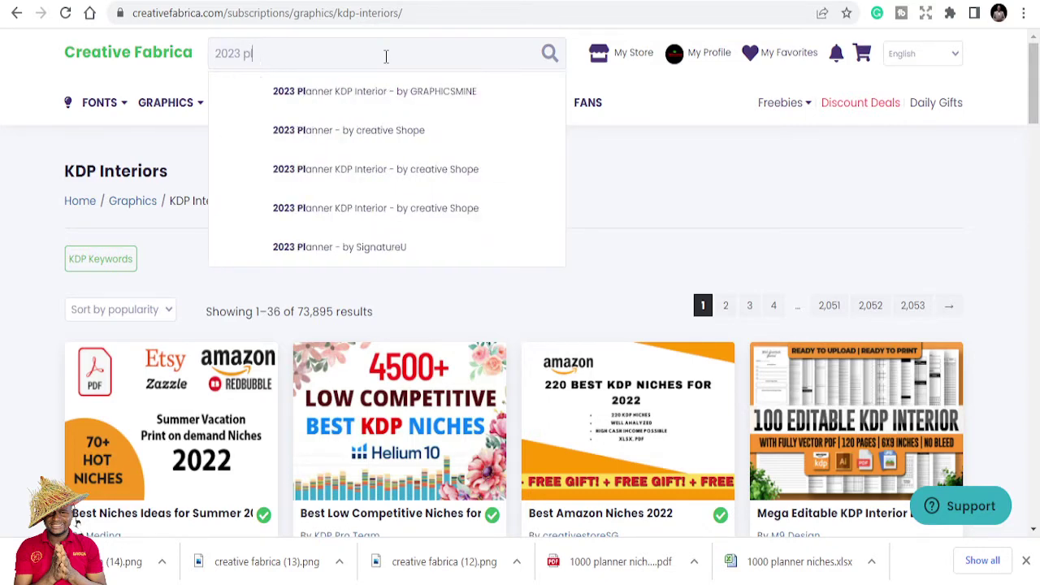
type("anner")
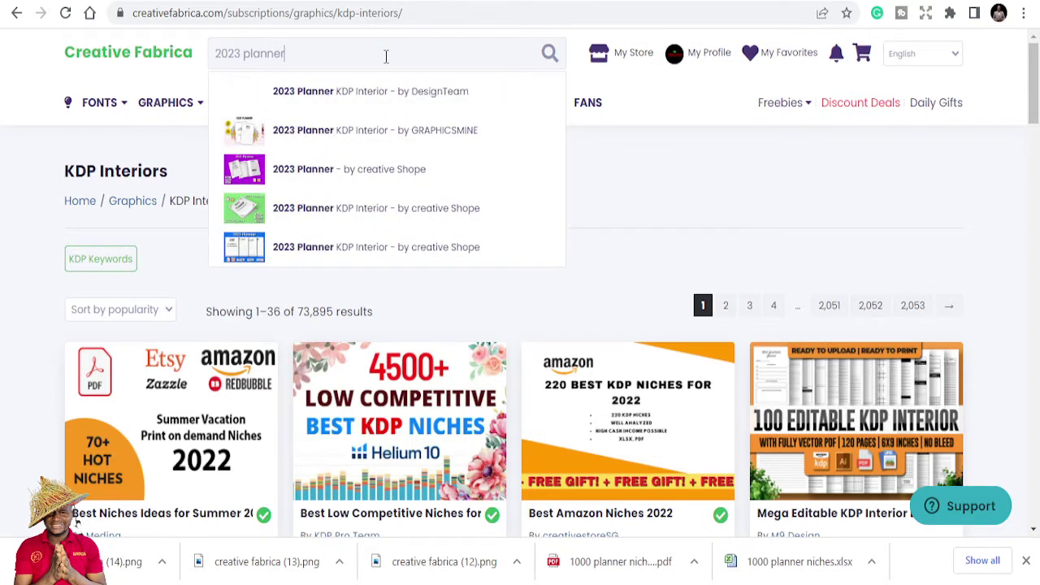
key("Return")
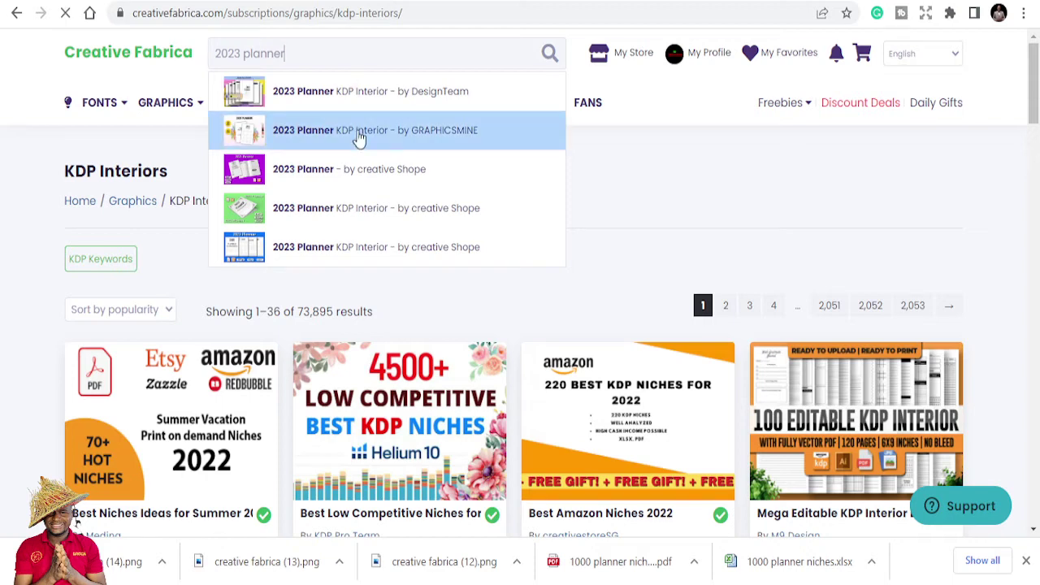
Examine the "2023 planner" search results, from the KDP interiors at the start through the wall calendar templates further down.
scroll(323, 257, "down", 1)
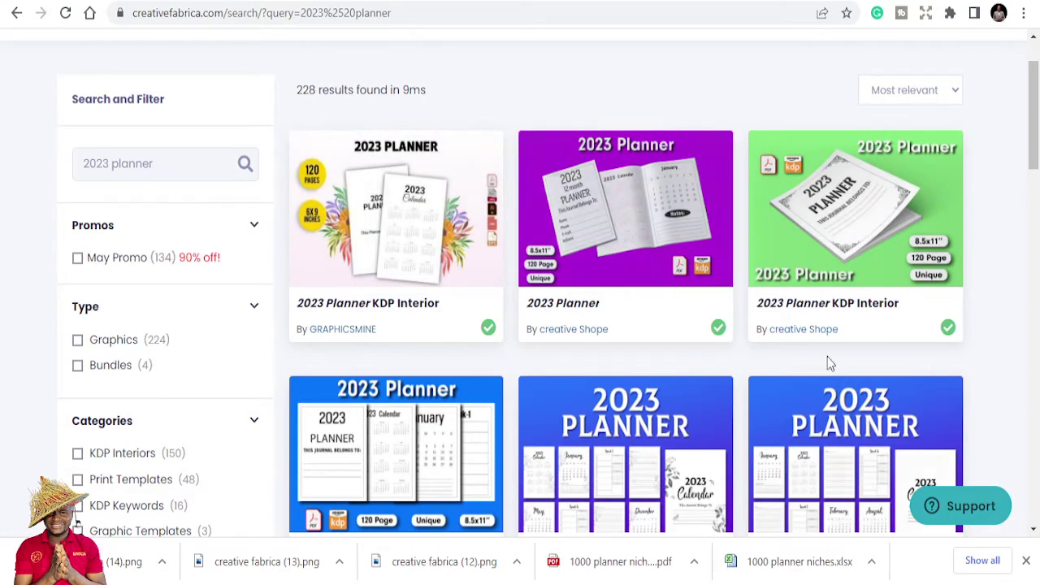
scroll(615, 309, "down", 3)
scroll(694, 226, "up", 1)
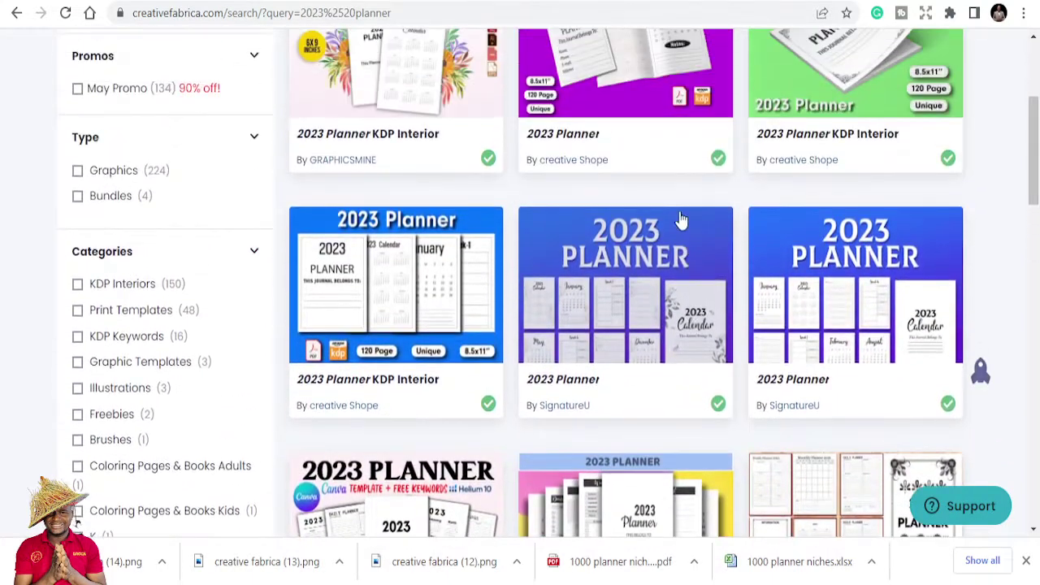
scroll(528, 212, "down", 3)
scroll(457, 297, "down", 2)
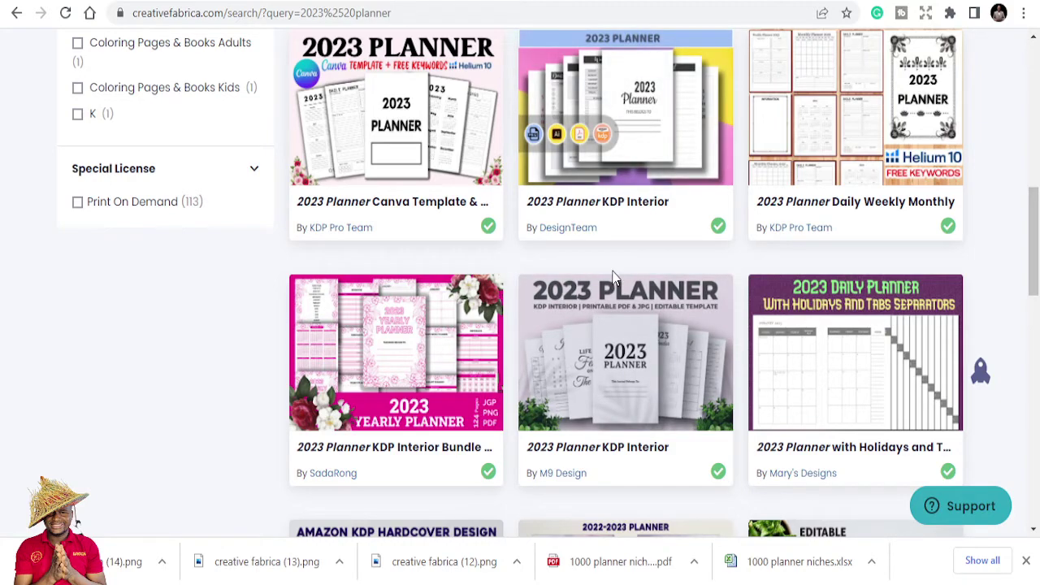
scroll(616, 273, "up", 8)
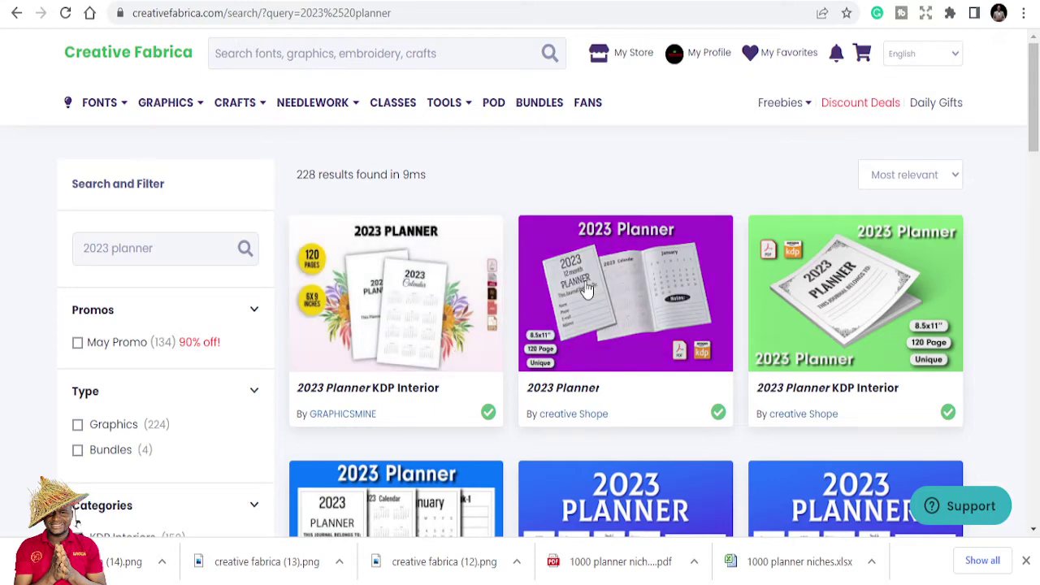
scroll(737, 281, "down", 3)
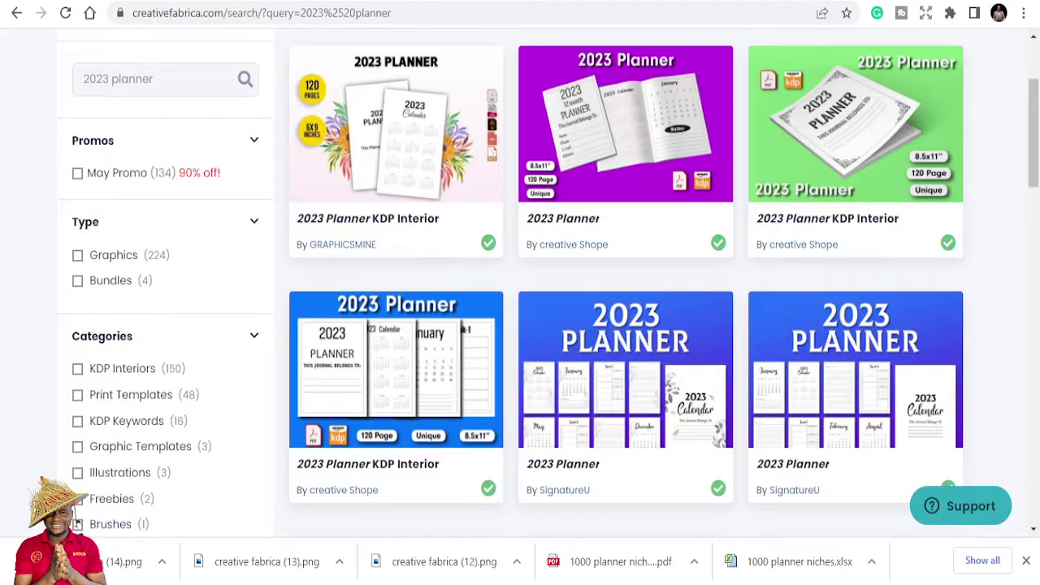
scroll(472, 317, "down", 2)
scroll(472, 317, "up", 5)
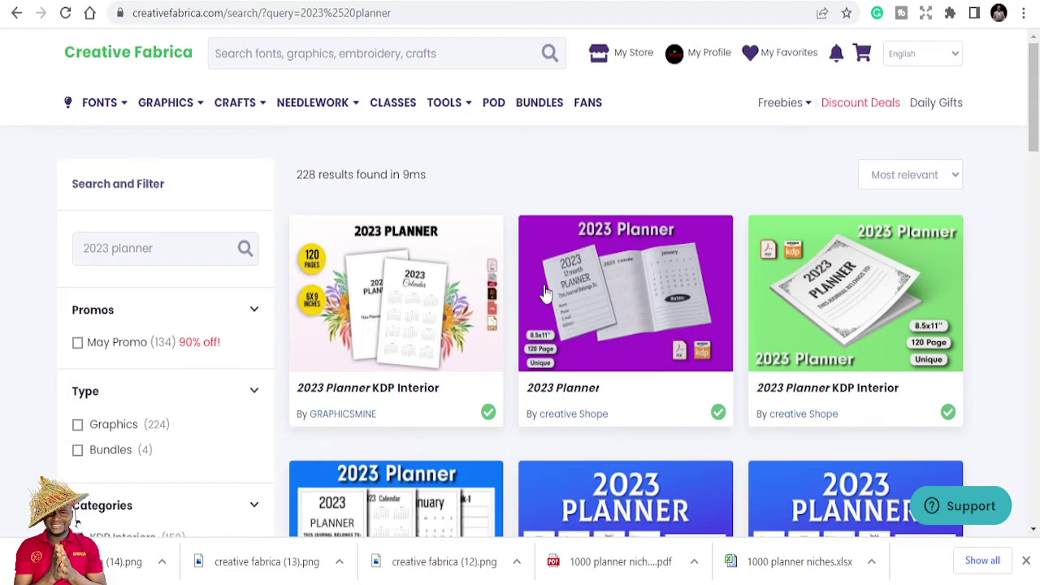
scroll(561, 280, "down", 10)
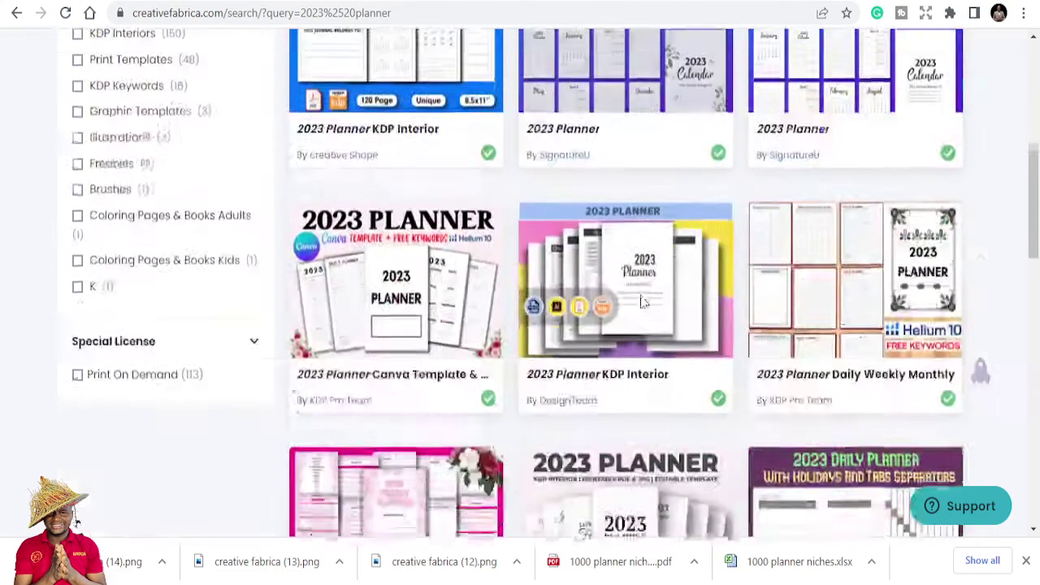
scroll(585, 262, "down", 12)
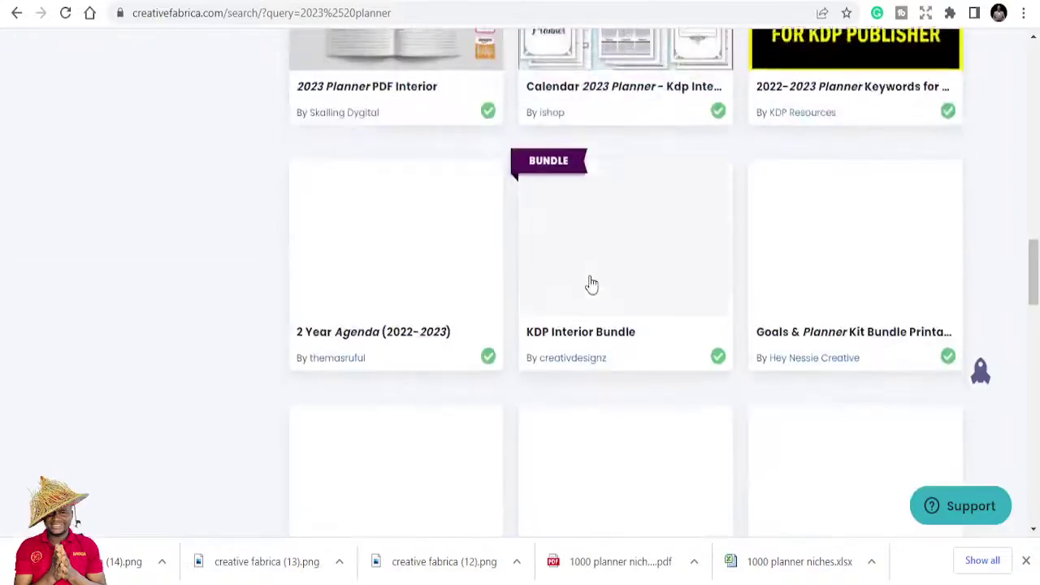
scroll(589, 282, "down", 9)
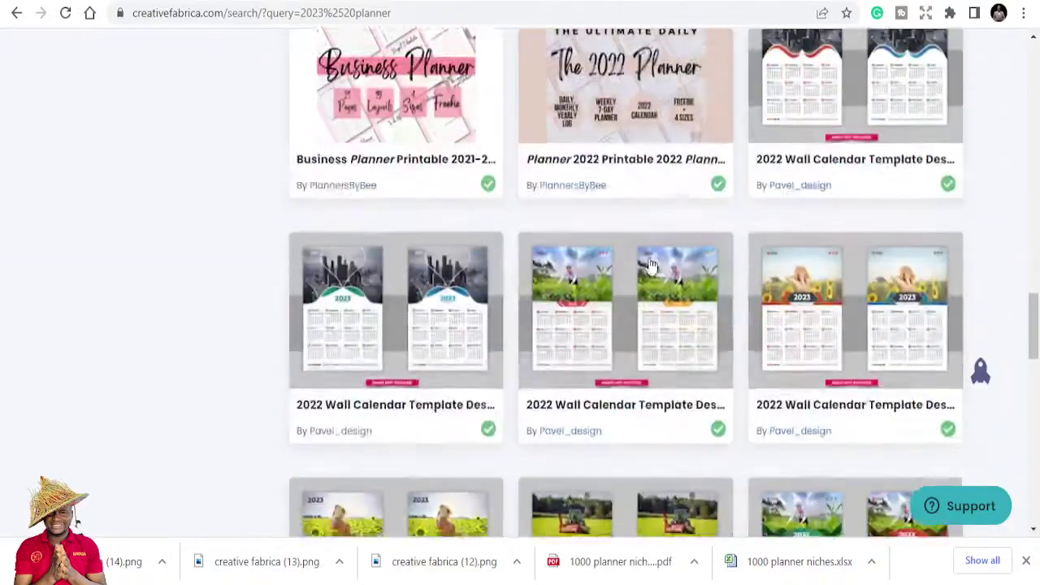
Examine the 2022 wall calendar and "Calendar 2023 Template Design" items further down the Creative Fabrica search results.
scroll(647, 272, "down", 2)
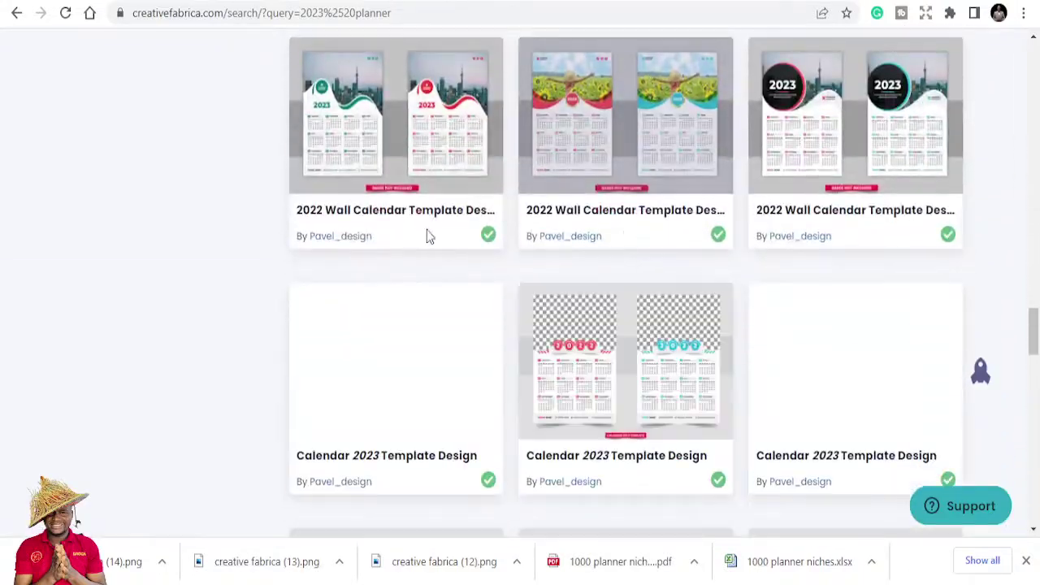
scroll(675, 309, "down", 2)
scroll(650, 321, "down", 6)
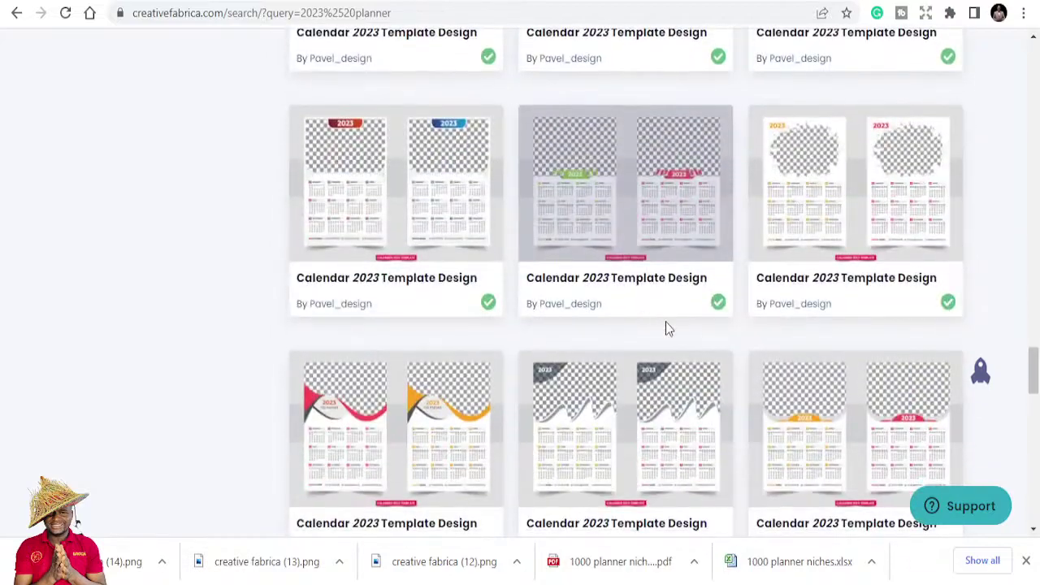
scroll(662, 303, "up", 15)
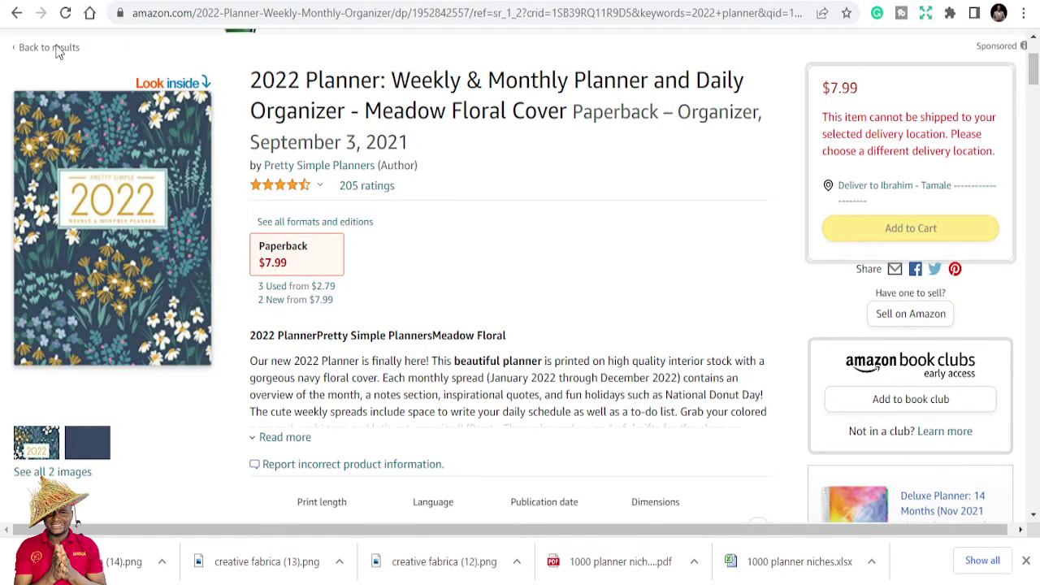
Switch to Amazon, return from the Meadow Floral listing to the "2022 planner" results, and examine the multi-year planners' covers, ratings and prices.
left_click(17, 13)
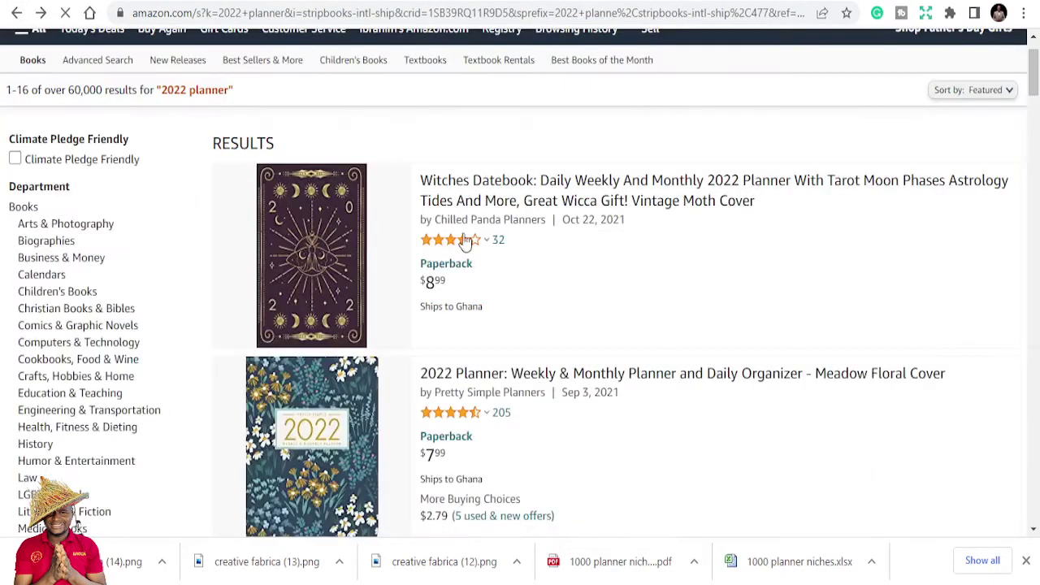
scroll(484, 313, "down", 3)
scroll(490, 315, "down", 10)
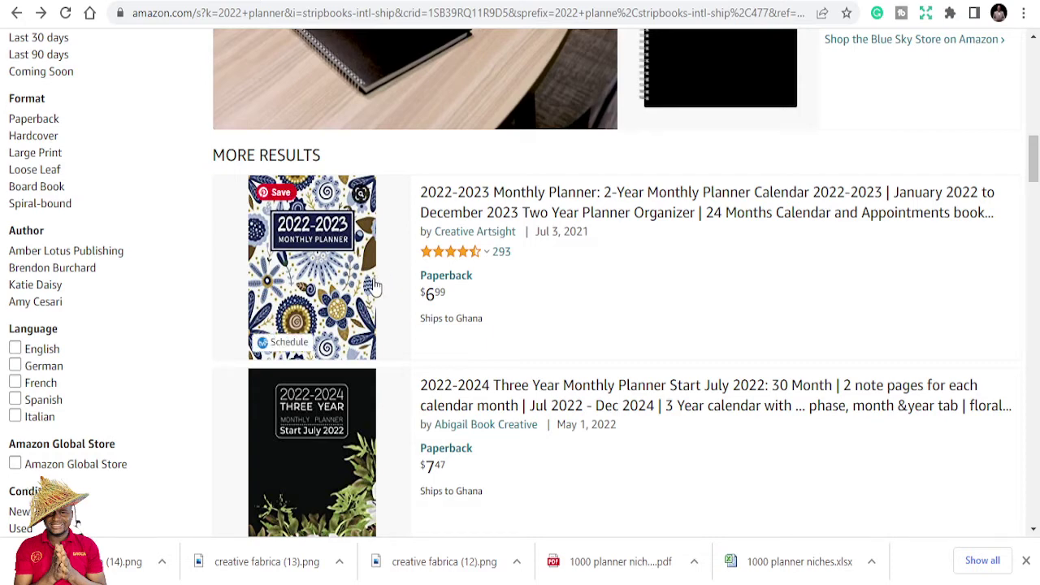
scroll(374, 285, "down", 1)
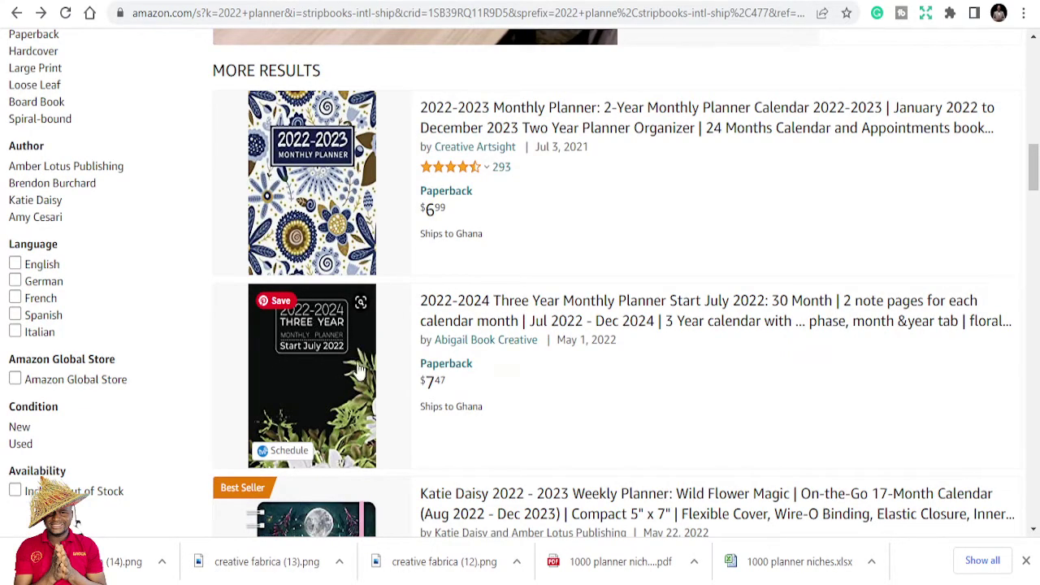
scroll(358, 370, "down", 1)
scroll(359, 371, "down", 7)
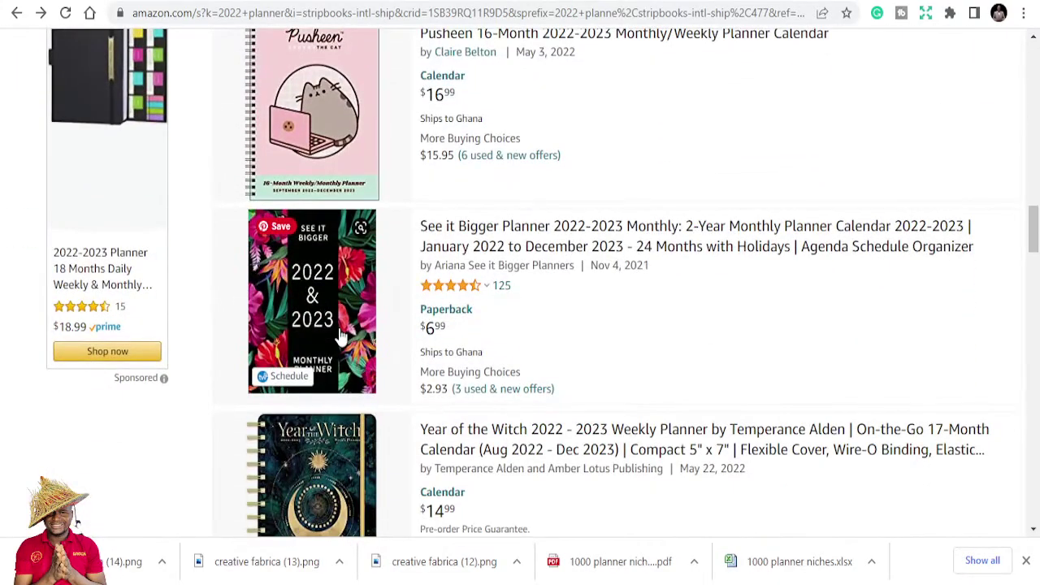
scroll(338, 335, "down", 4)
scroll(346, 369, "down", 8)
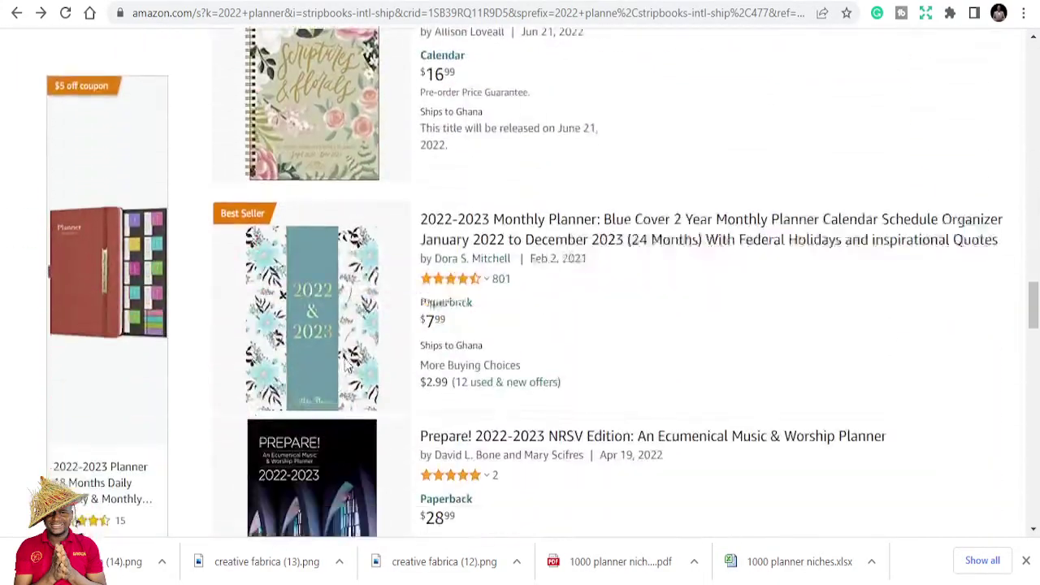
scroll(498, 348, "down", 3)
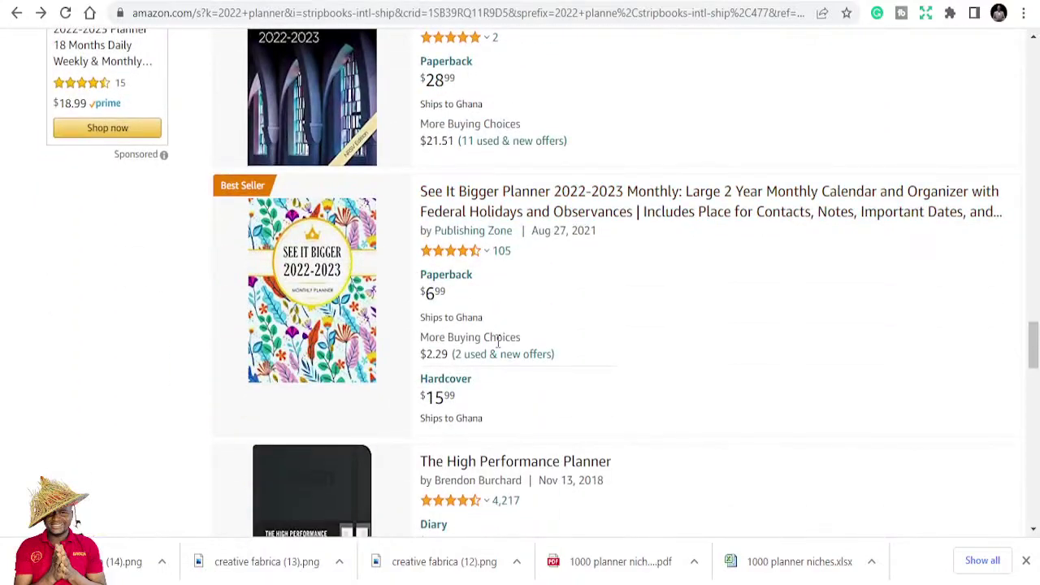
scroll(499, 353, "down", 5)
scroll(494, 345, "up", 8)
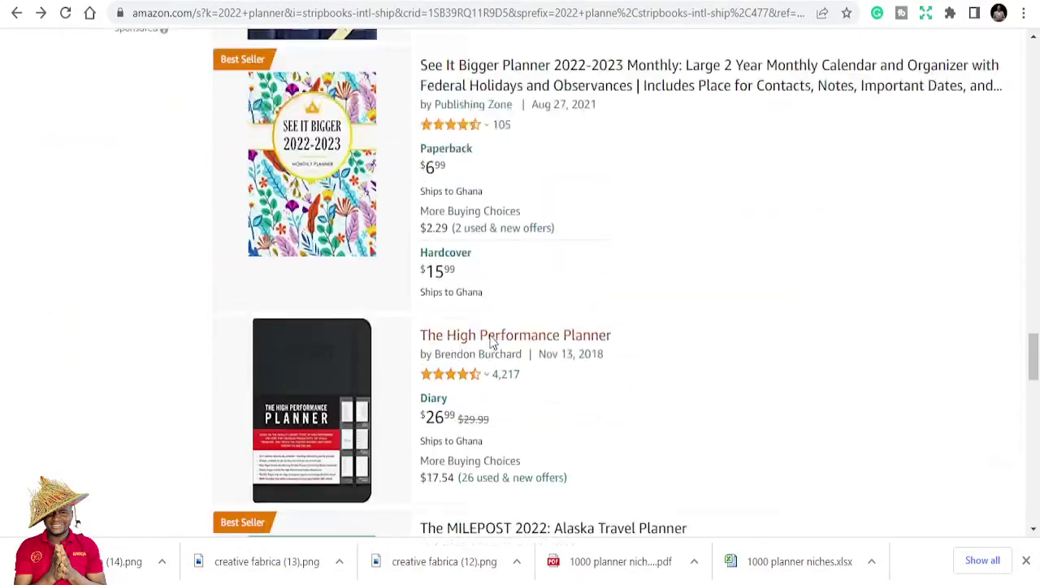
scroll(480, 179, "up", 20)
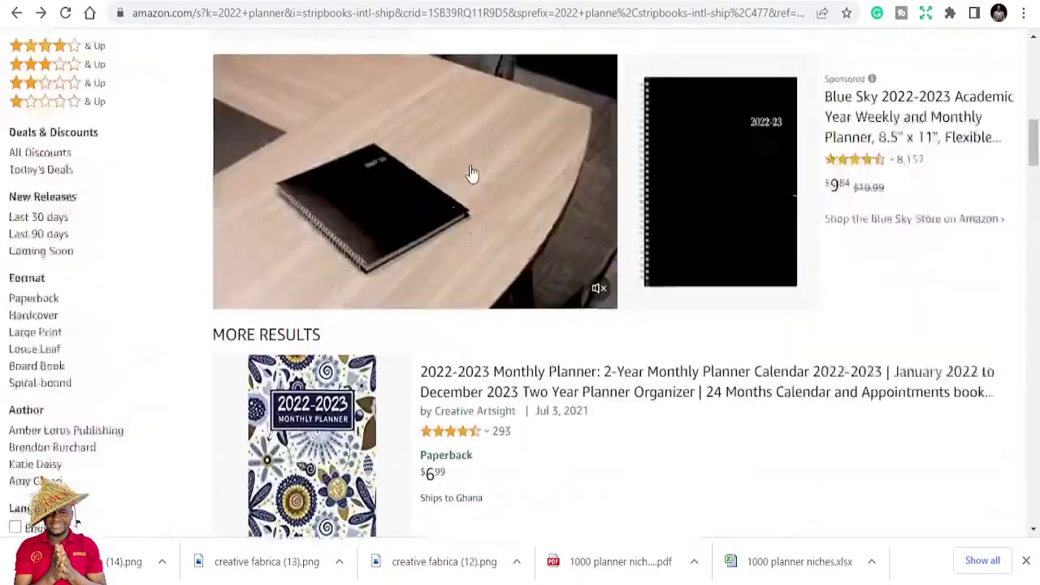
scroll(469, 169, "up", 2)
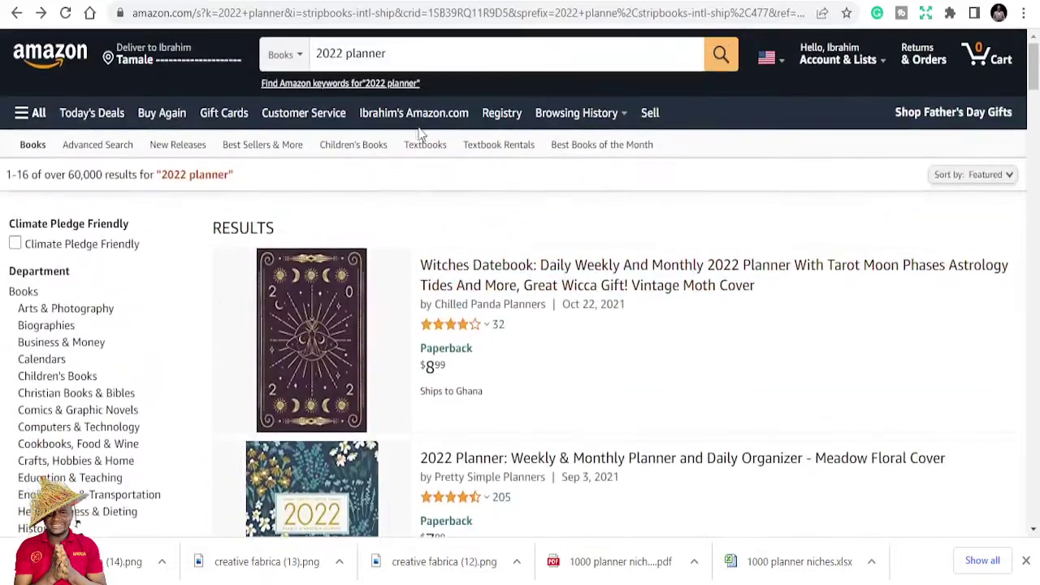
Enter "5 year planner" as the Amazon Books search and run the suggested keyword "5 year planner 2023-2027".
left_click(384, 57)
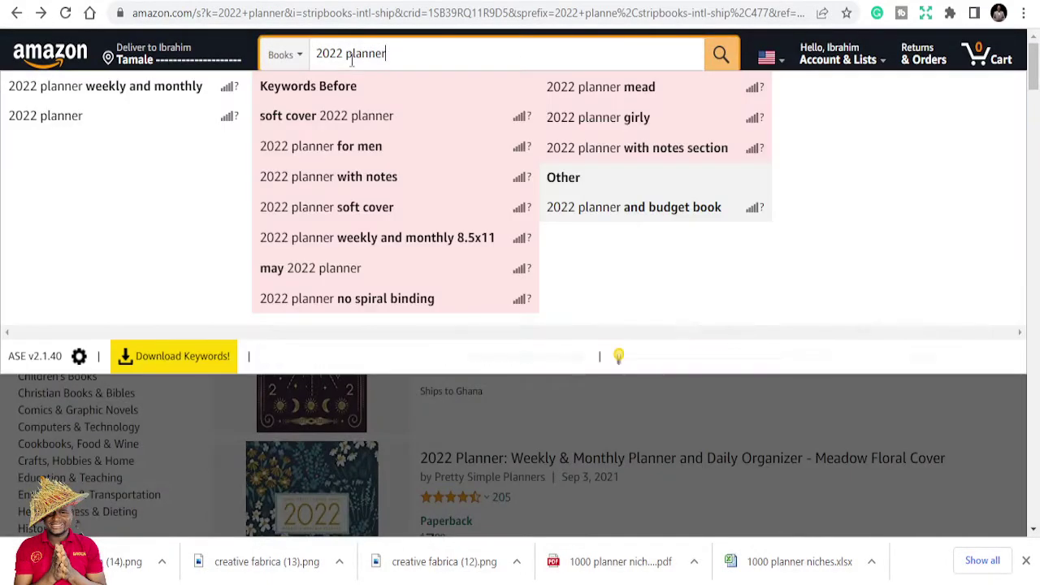
left_click_drag(344, 55, 308, 63)
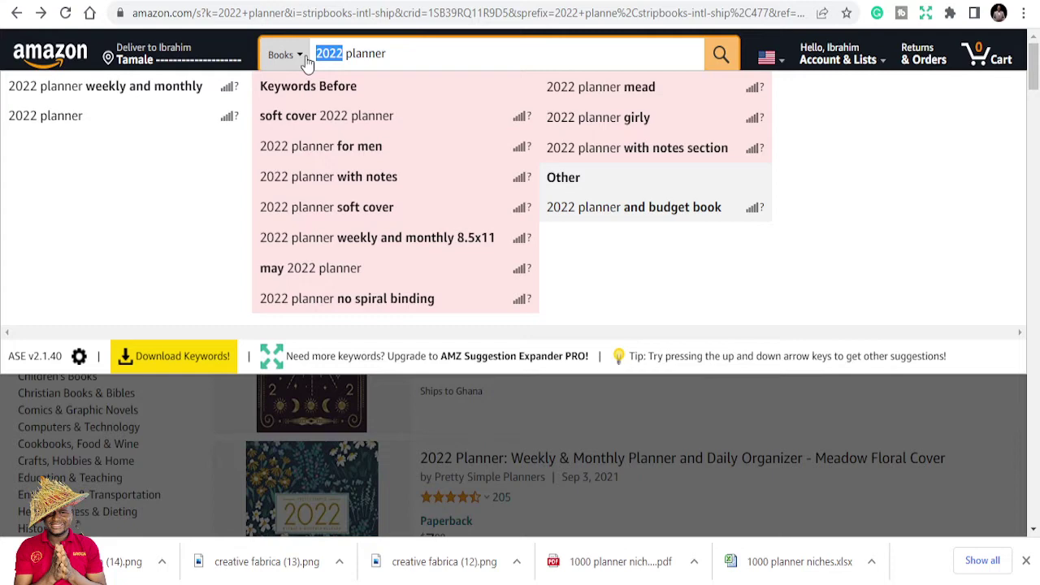
type("5 ye")
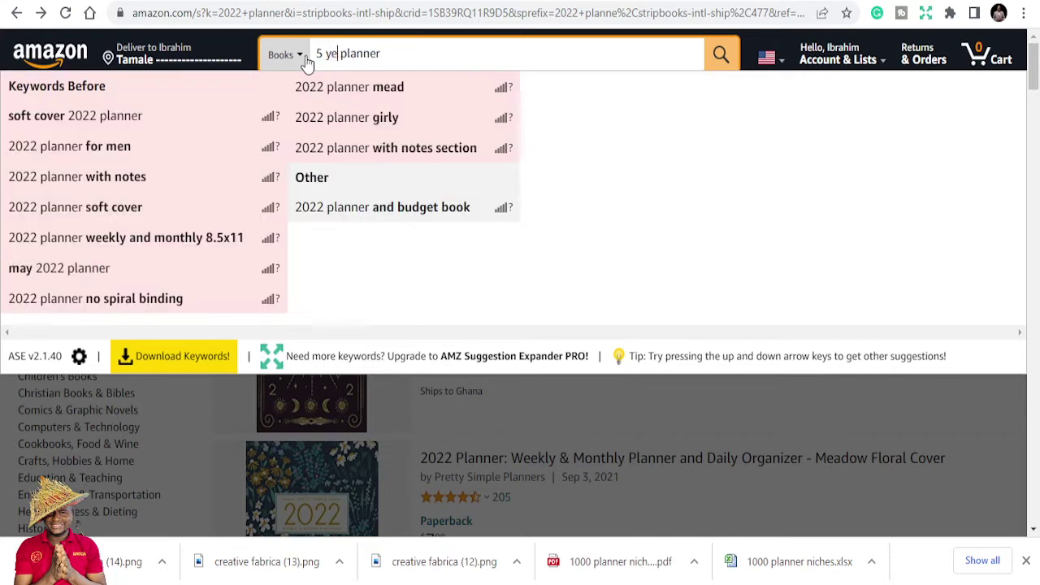
type("ar")
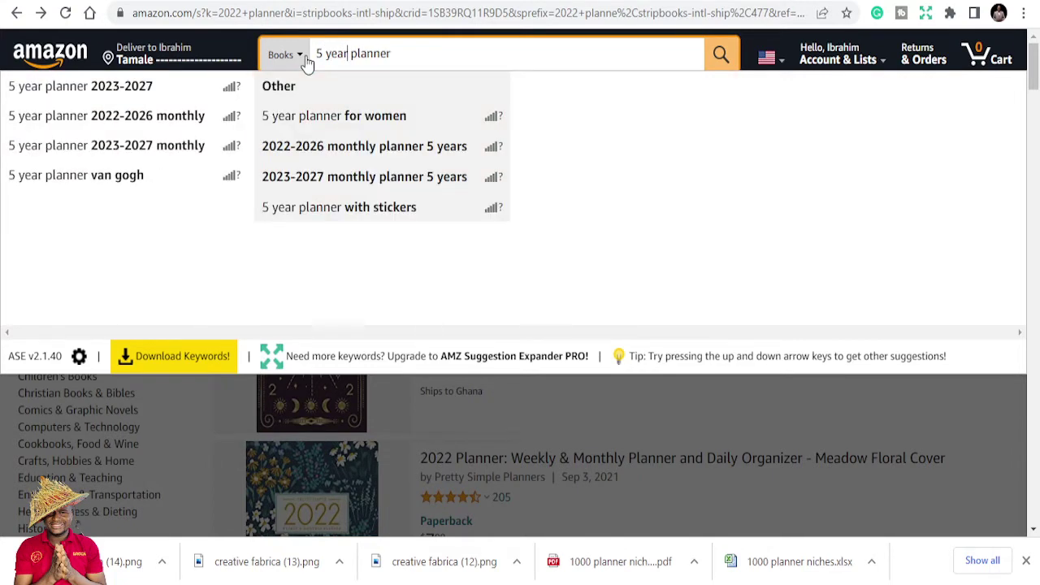
left_click(138, 96)
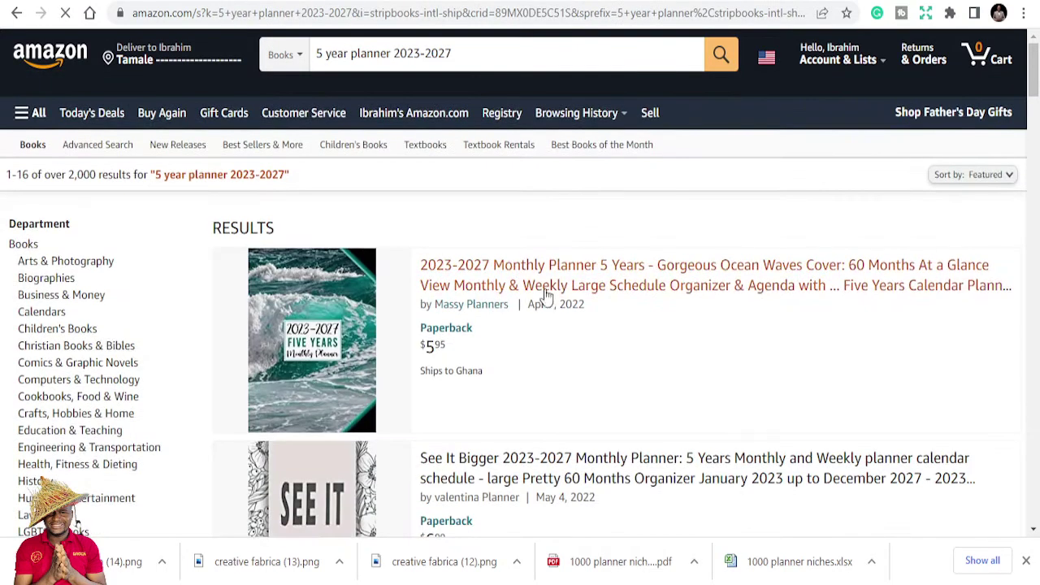
Examine the covers, publication dates, ratings and prices of the "5 year planner 2023-2027" books in the results.
scroll(546, 298, "down", 2)
scroll(549, 306, "down", 2)
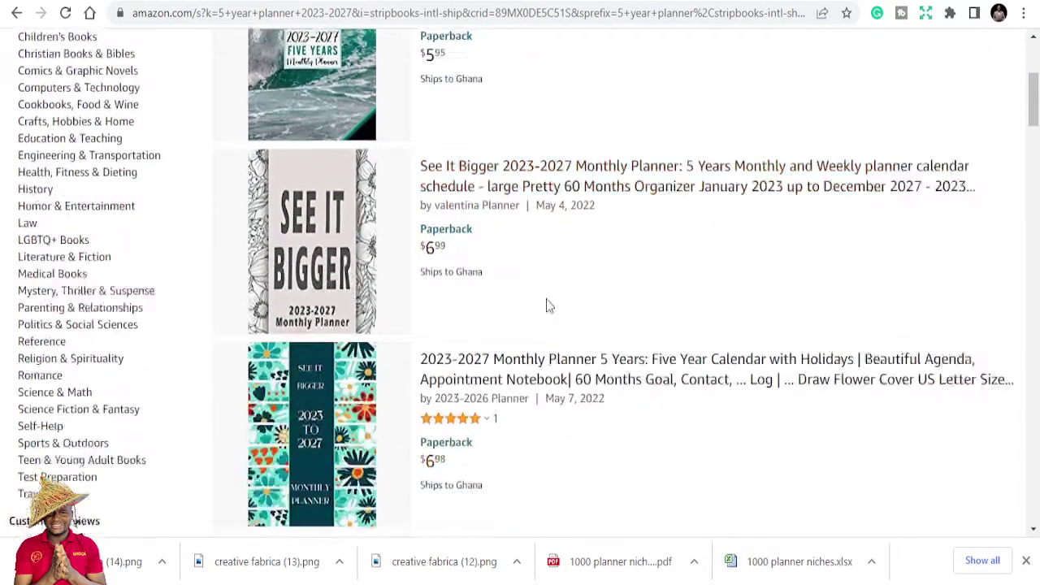
scroll(549, 305, "down", 3)
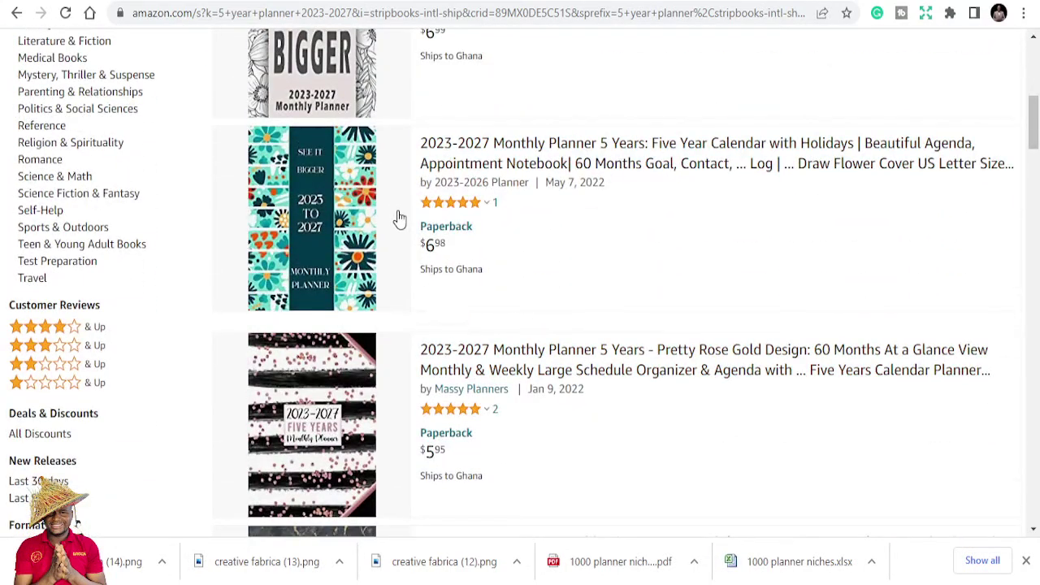
scroll(488, 248, "down", 3)
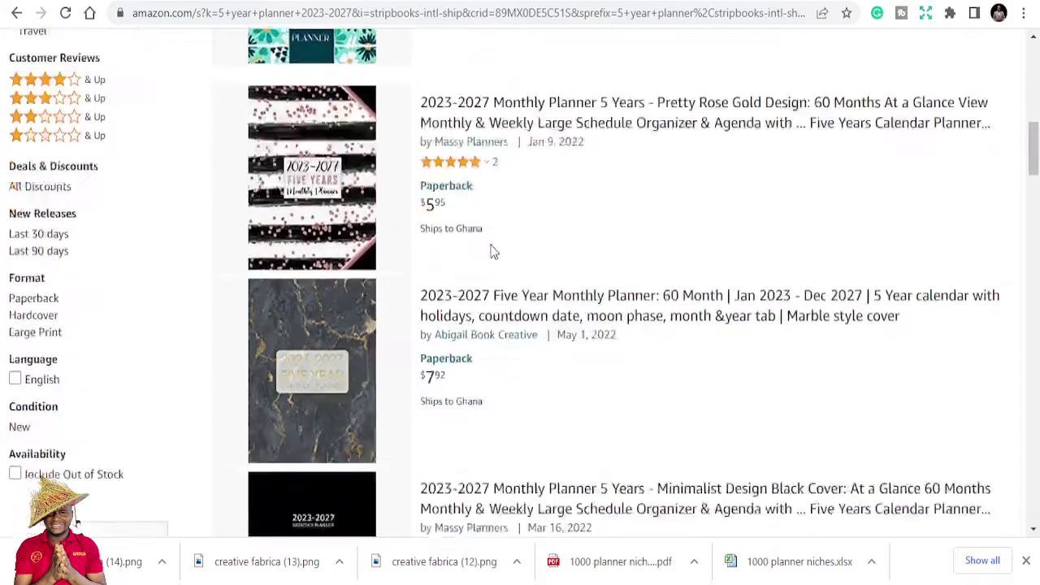
scroll(491, 248, "down", 2)
scroll(489, 251, "down", 4)
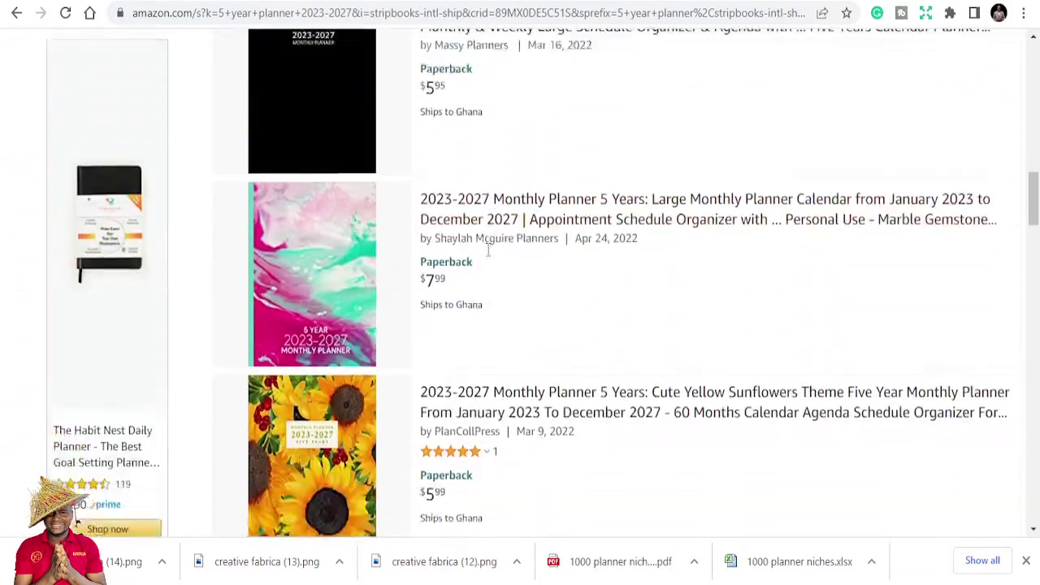
scroll(488, 251, "down", 3)
scroll(484, 257, "down", 3)
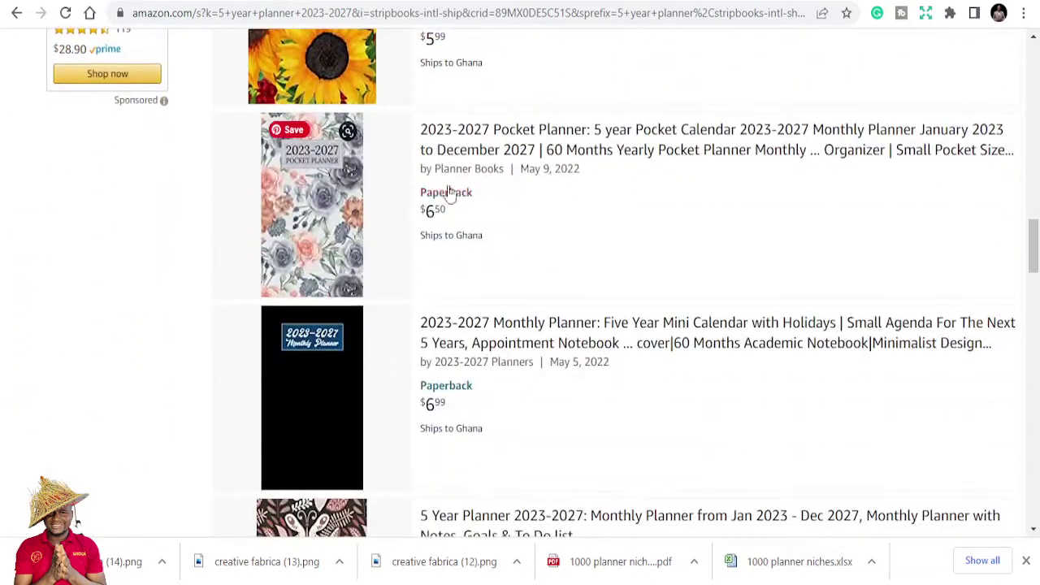
scroll(458, 397, "down", 7)
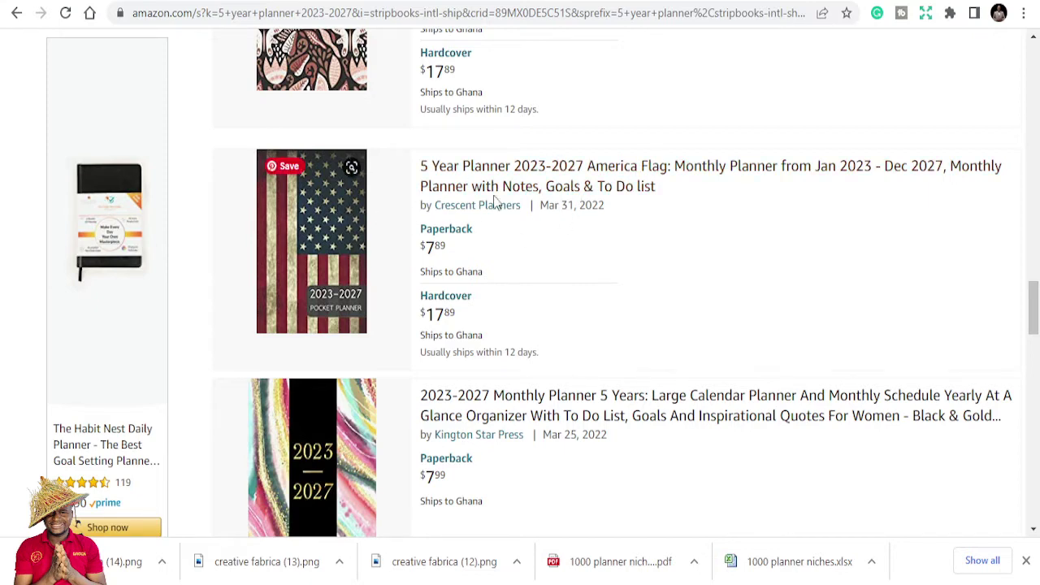
scroll(508, 290, "down", 3)
scroll(504, 298, "down", 1)
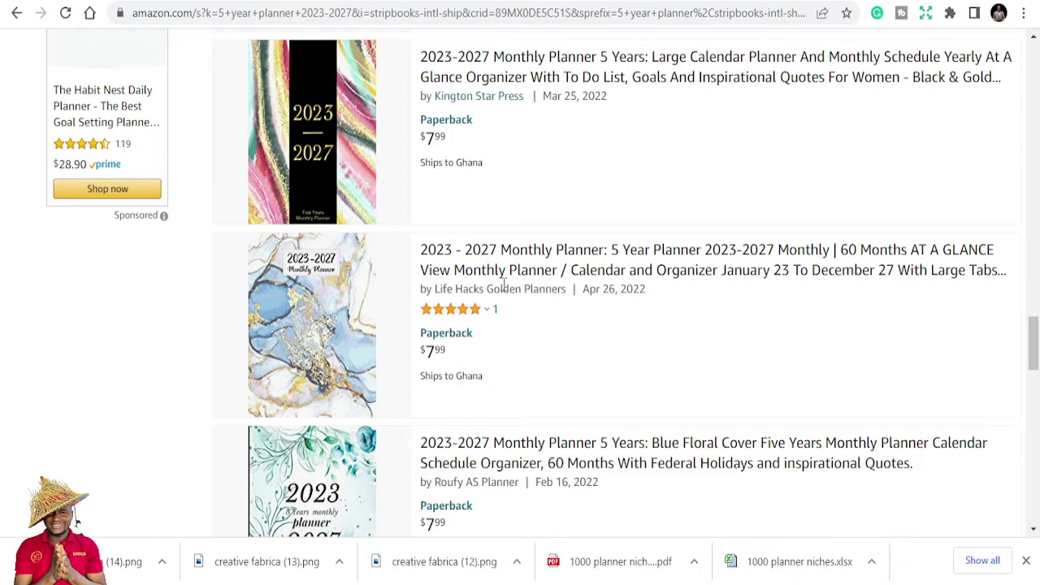
scroll(491, 293, "down", 3)
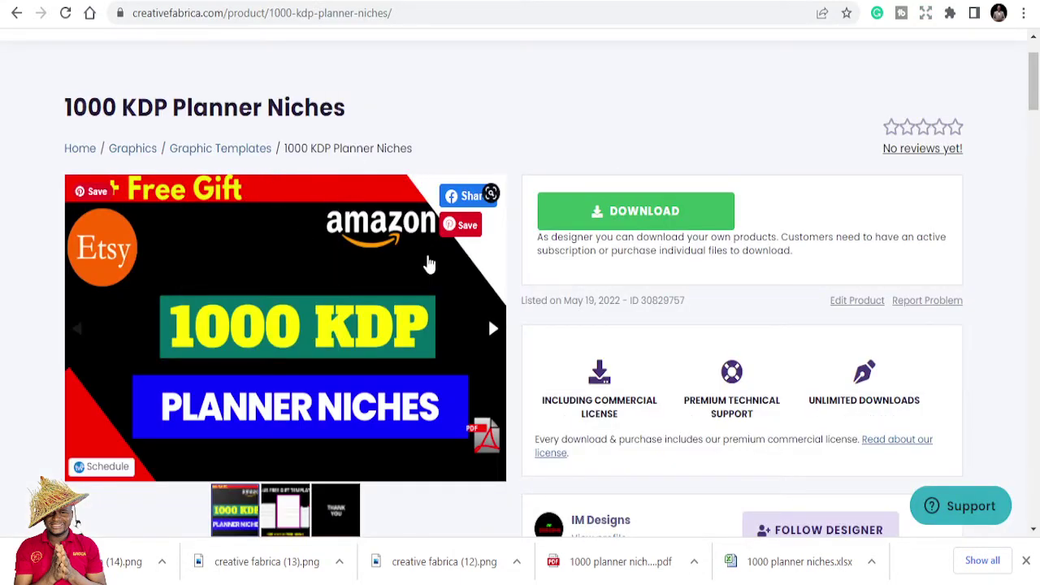
Switch to the "1000 KDP Planner Niches" product page on Creative Fabrica and review its preview images and description.
scroll(432, 266, "down", 2)
scroll(433, 267, "up", 2)
scroll(383, 255, "down", 5)
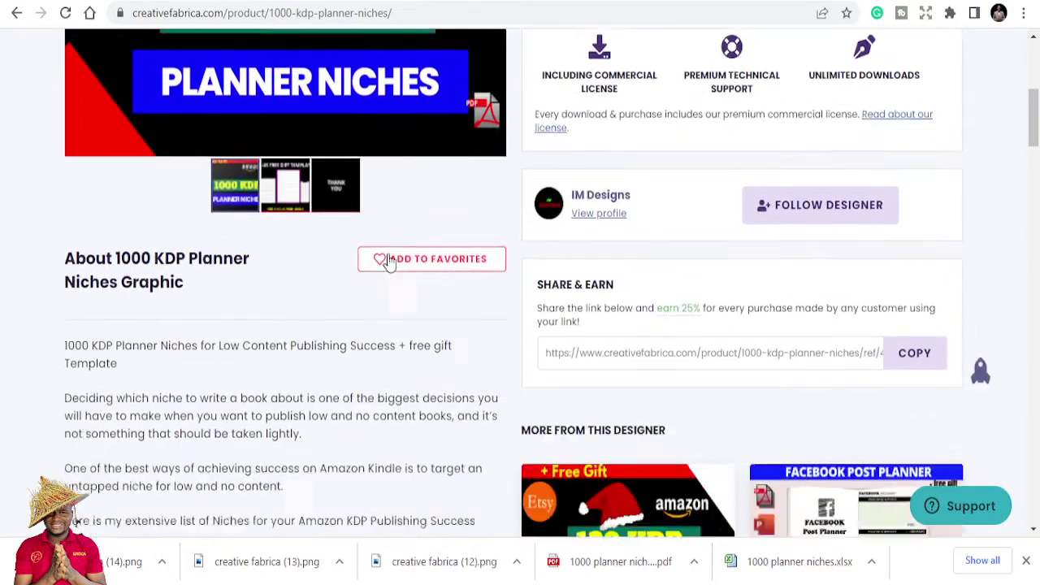
scroll(407, 221, "up", 4)
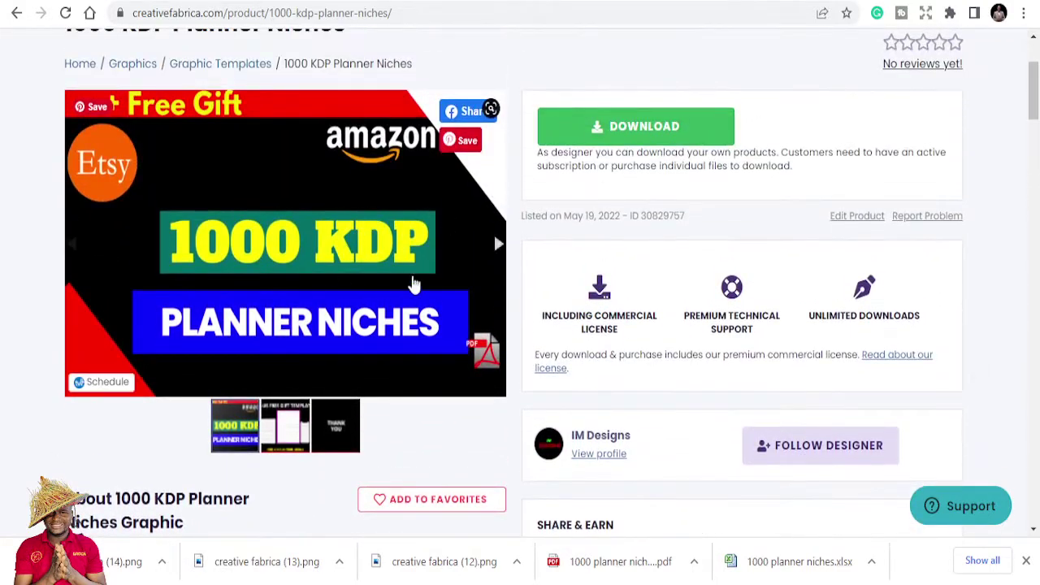
Switch to the "1000 planner niches" spreadsheet and examine the niche keywords in column A from the first row to the treatment planners.
left_click(395, 2)
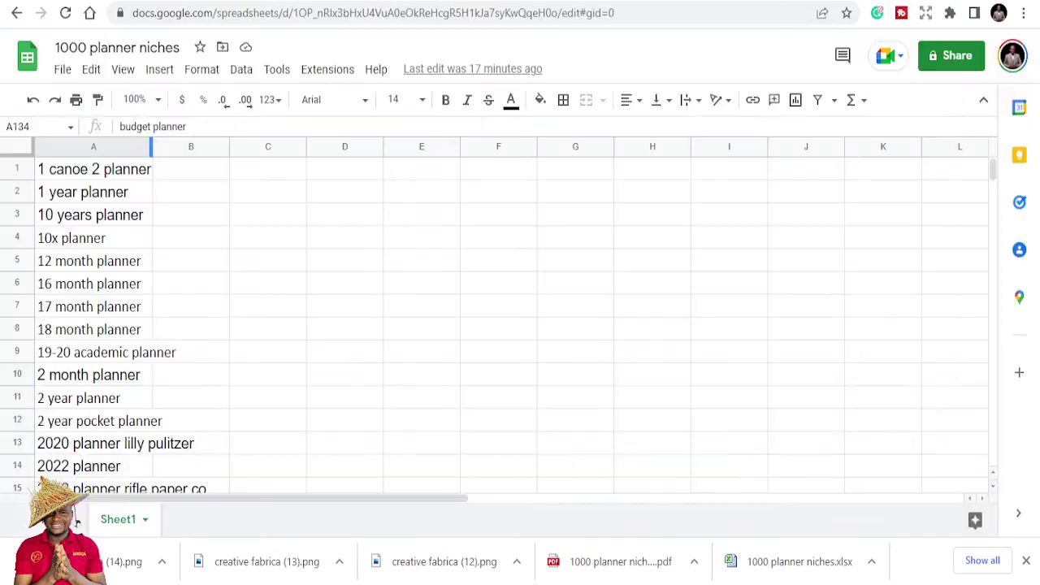
scroll(139, 307, "down", 2)
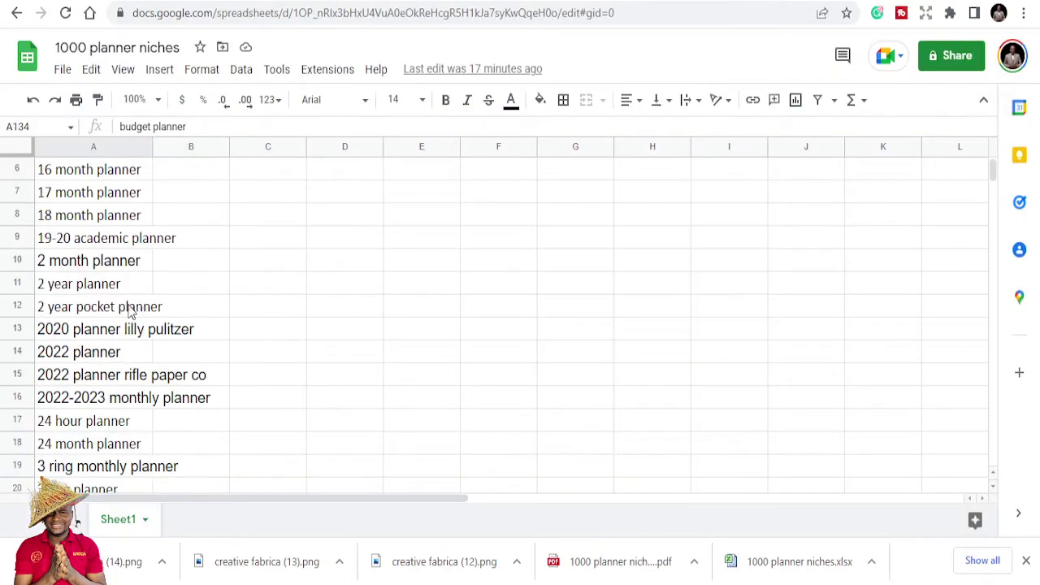
scroll(124, 313, "down", 2)
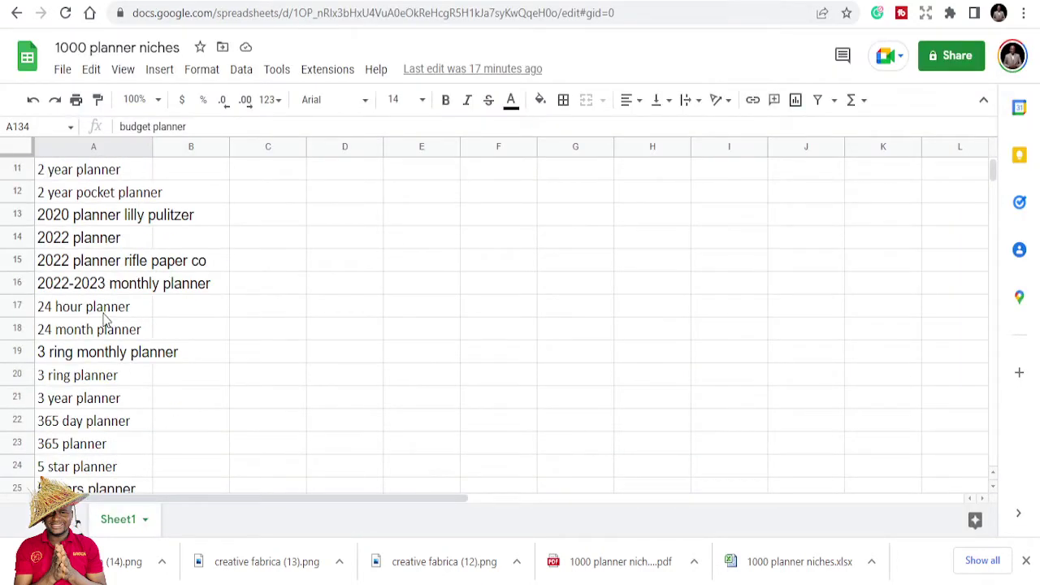
scroll(91, 345, "down", 2)
scroll(91, 358, "down", 1)
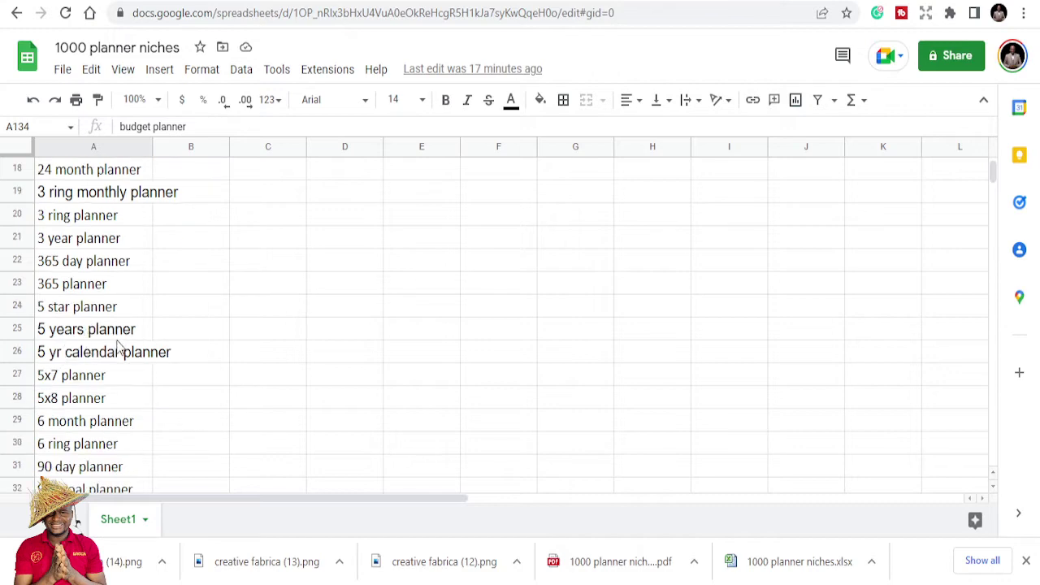
scroll(96, 357, "down", 1)
scroll(96, 357, "down", 2)
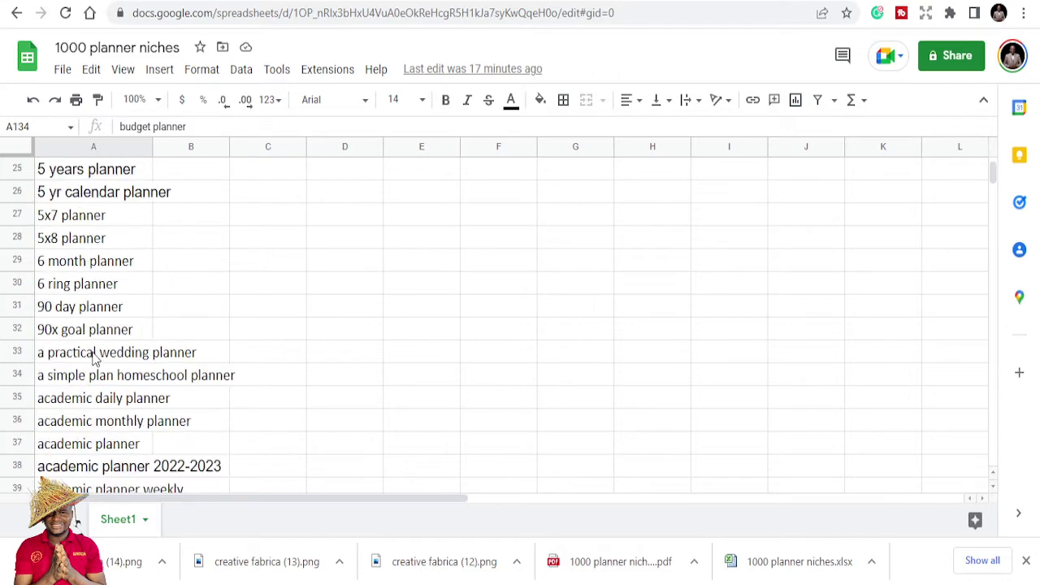
scroll(91, 363, "down", 2)
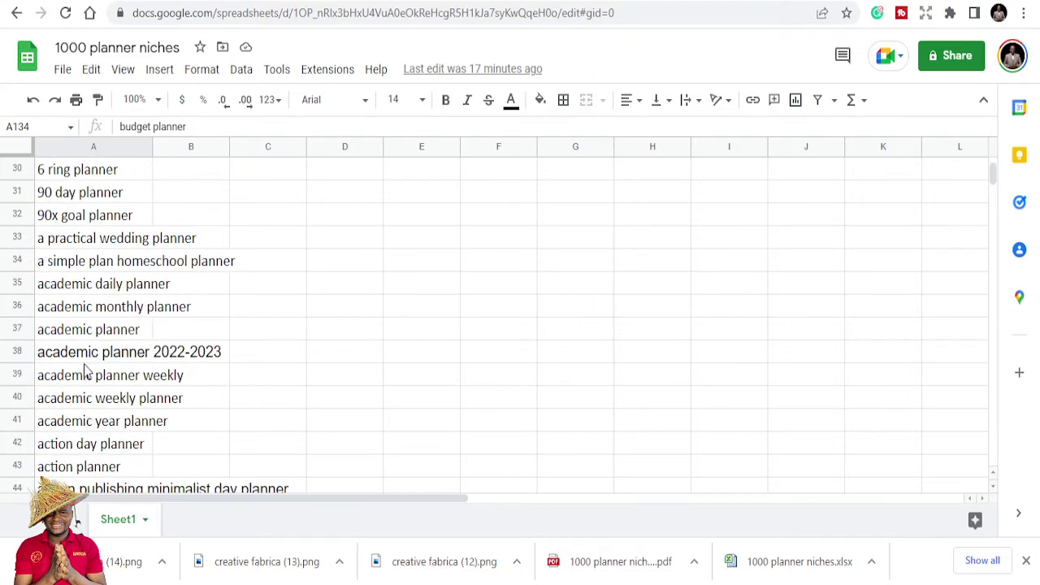
scroll(85, 372, "down", 1)
scroll(120, 358, "down", 2)
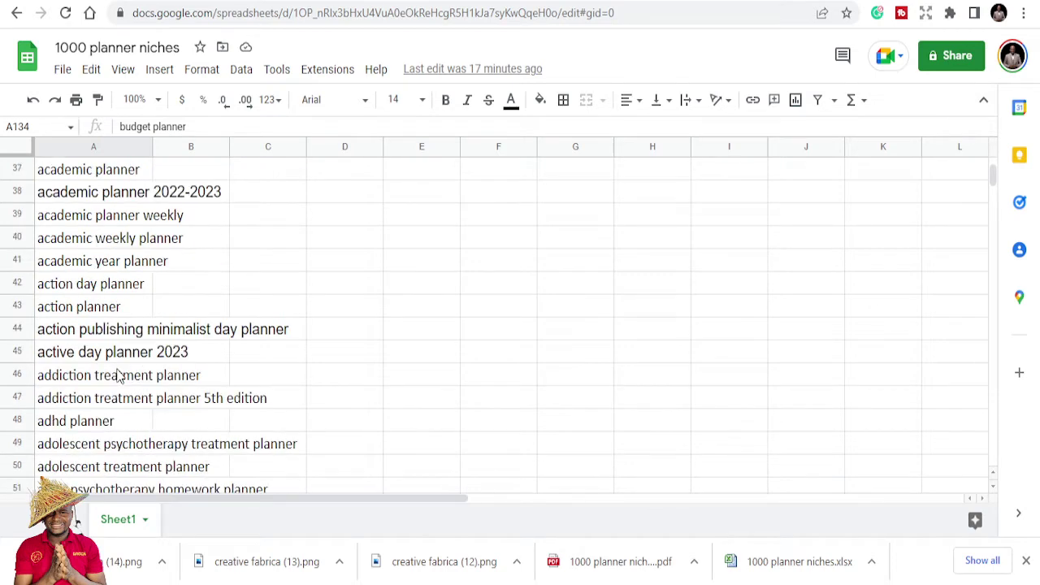
scroll(85, 422, "down", 1)
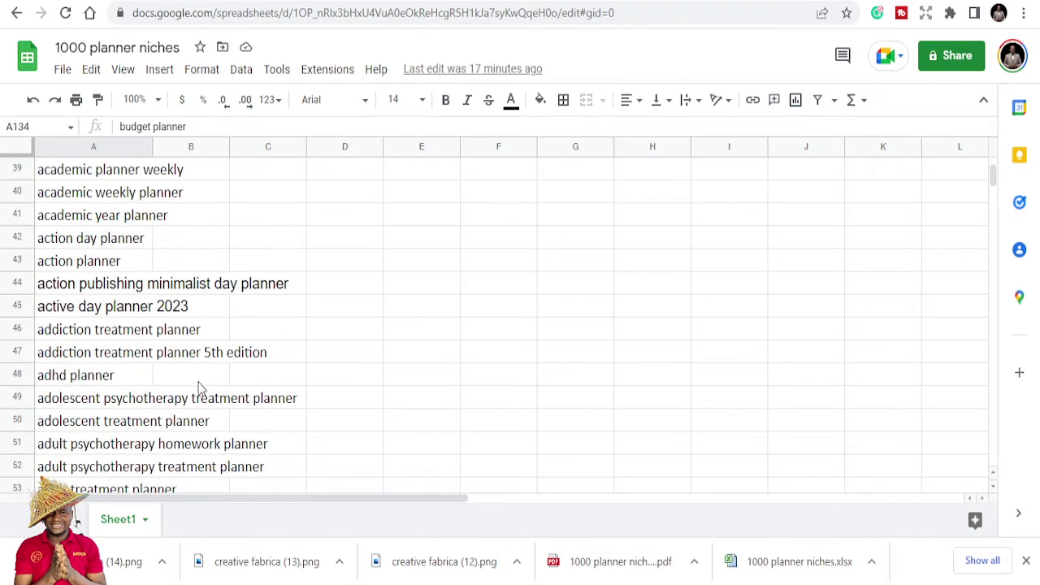
Examine the niche keywords in column A from the agenda planners through the coloring and compact planners.
scroll(196, 394, "down", 2)
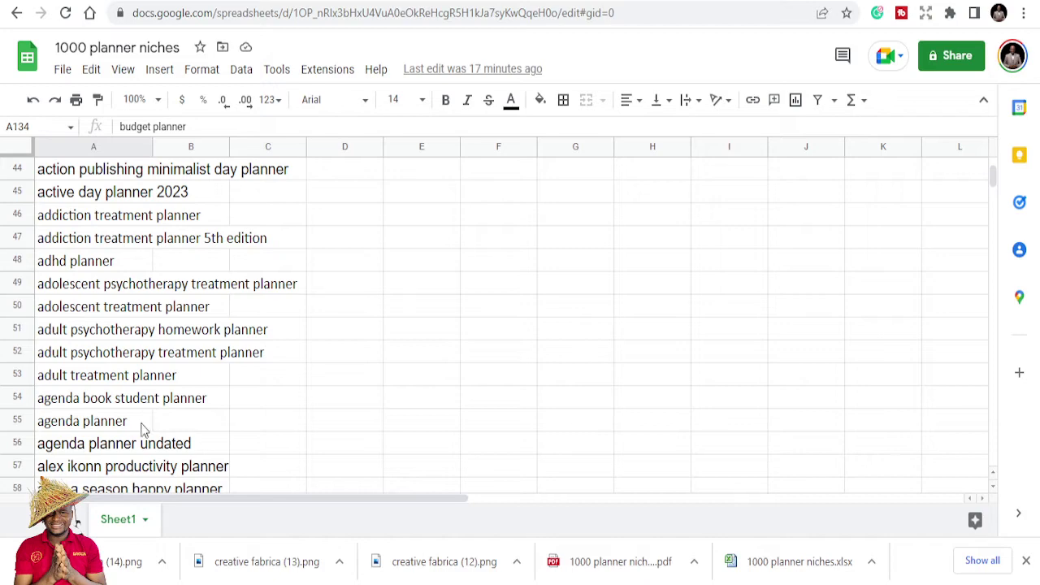
scroll(142, 427, "down", 8)
scroll(143, 421, "down", 2)
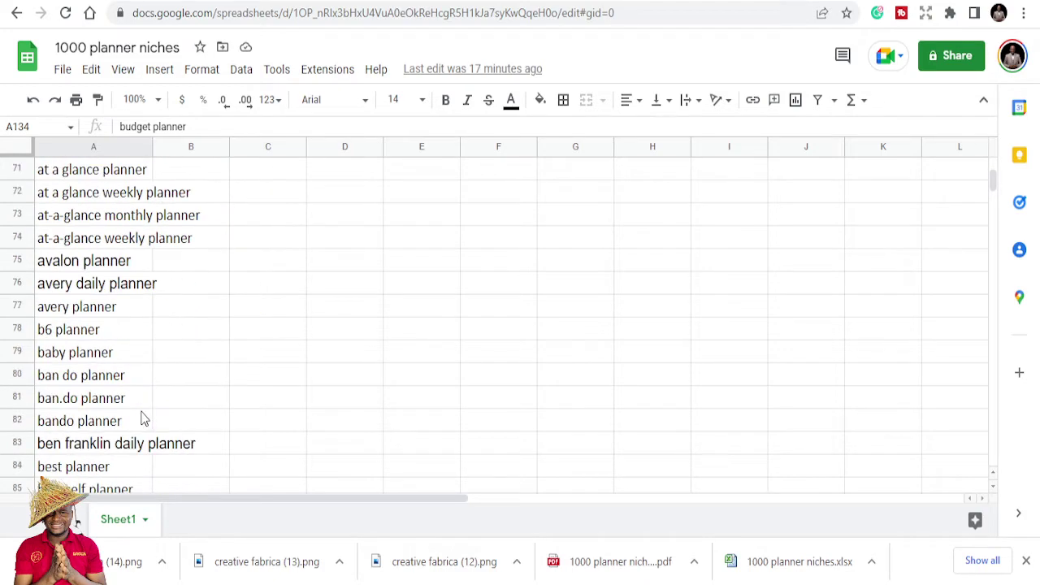
scroll(134, 423, "down", 3)
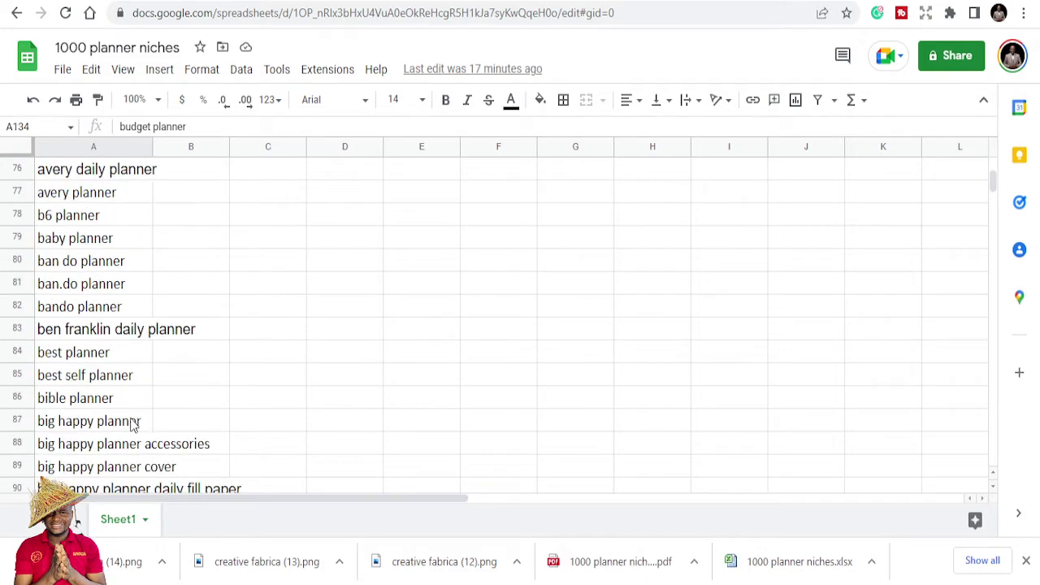
scroll(134, 427, "down", 5)
scroll(132, 427, "down", 4)
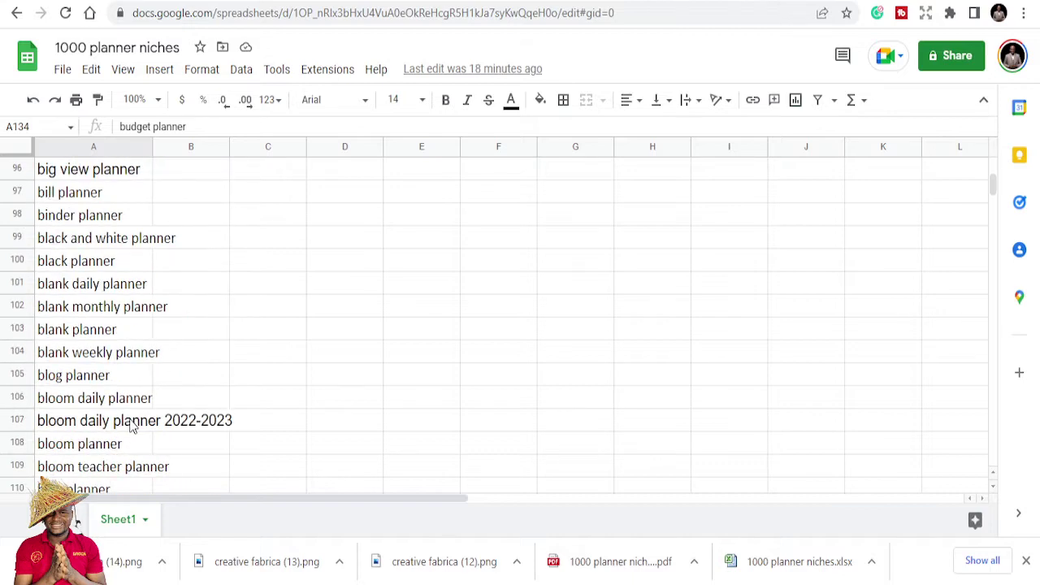
scroll(131, 424, "down", 8)
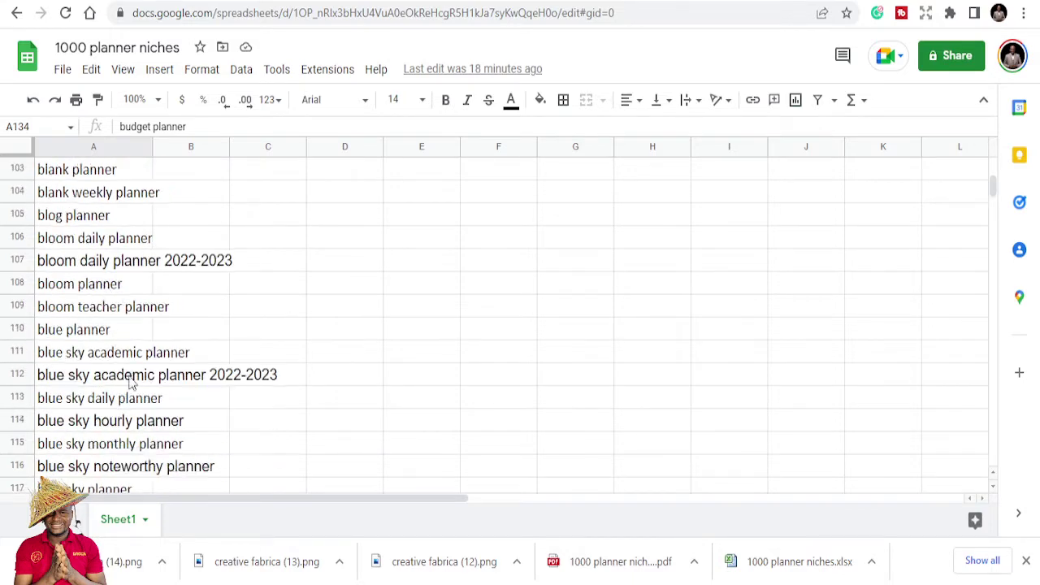
scroll(134, 383, "down", 14)
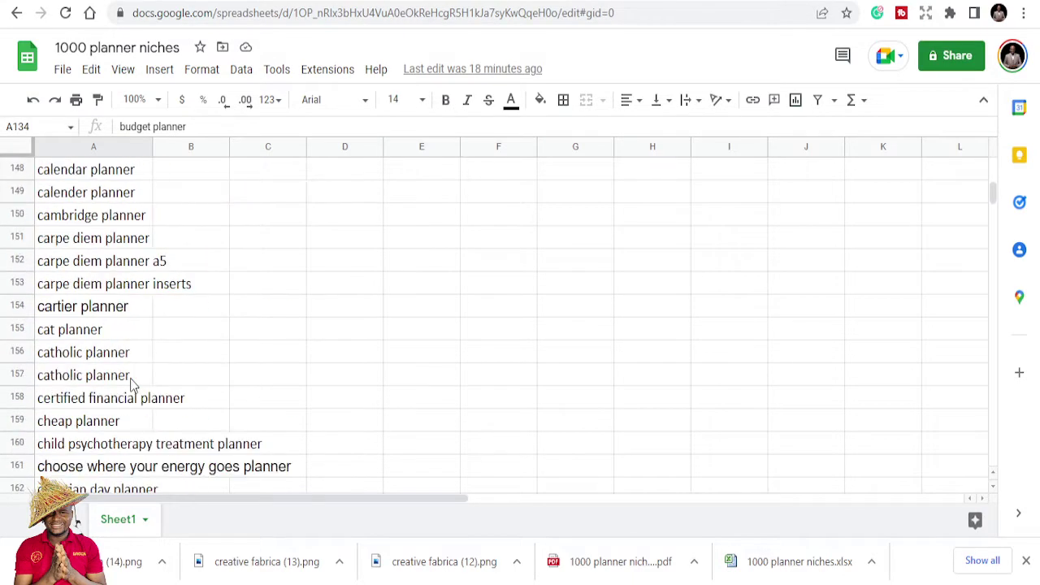
scroll(133, 384, "down", 3)
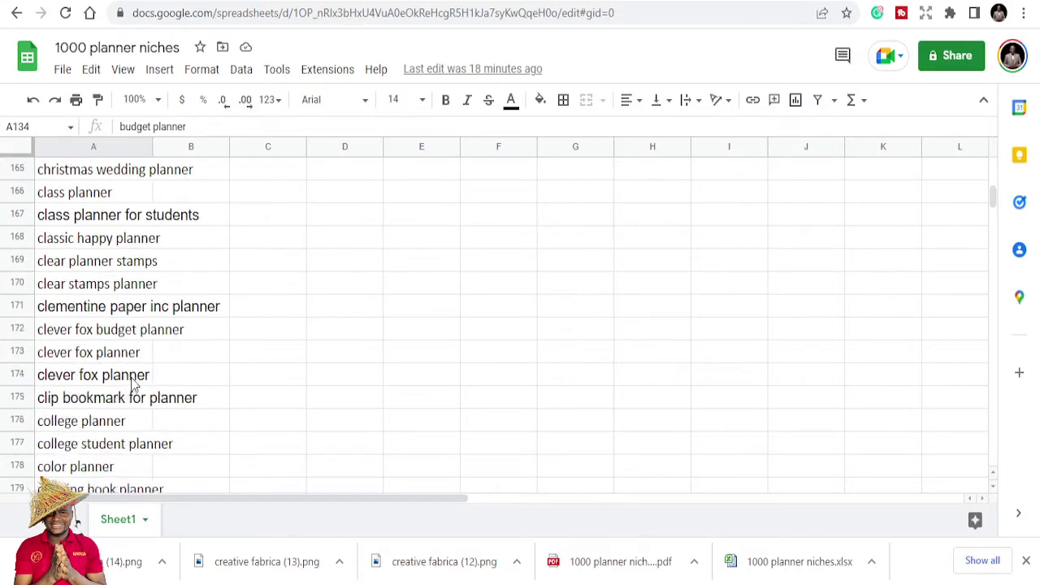
scroll(132, 384, "down", 3)
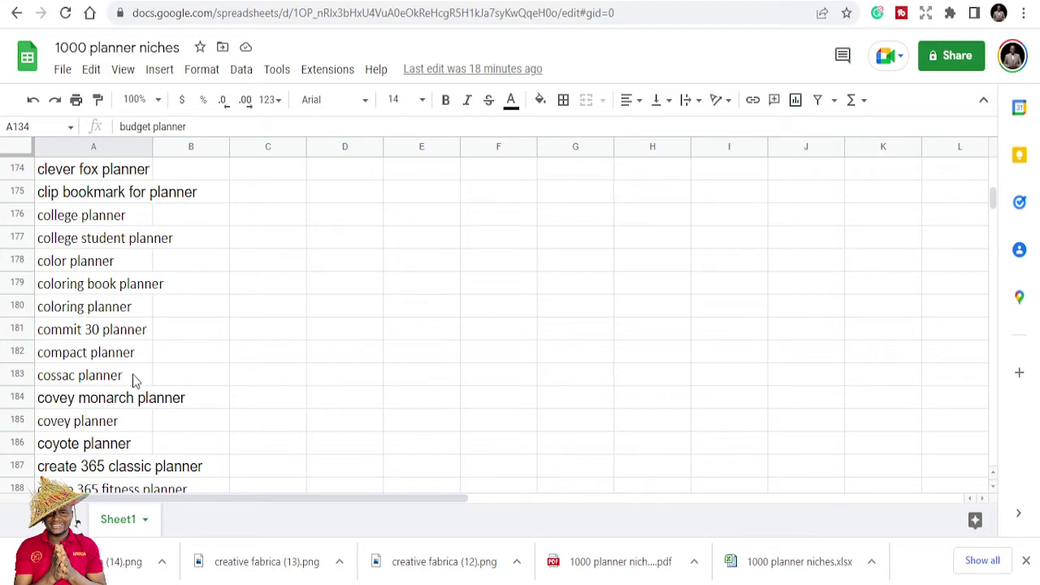
Examine the column A niche keywords from the creative and daily planners through the fitness and food planners.
scroll(104, 406, "down", 7)
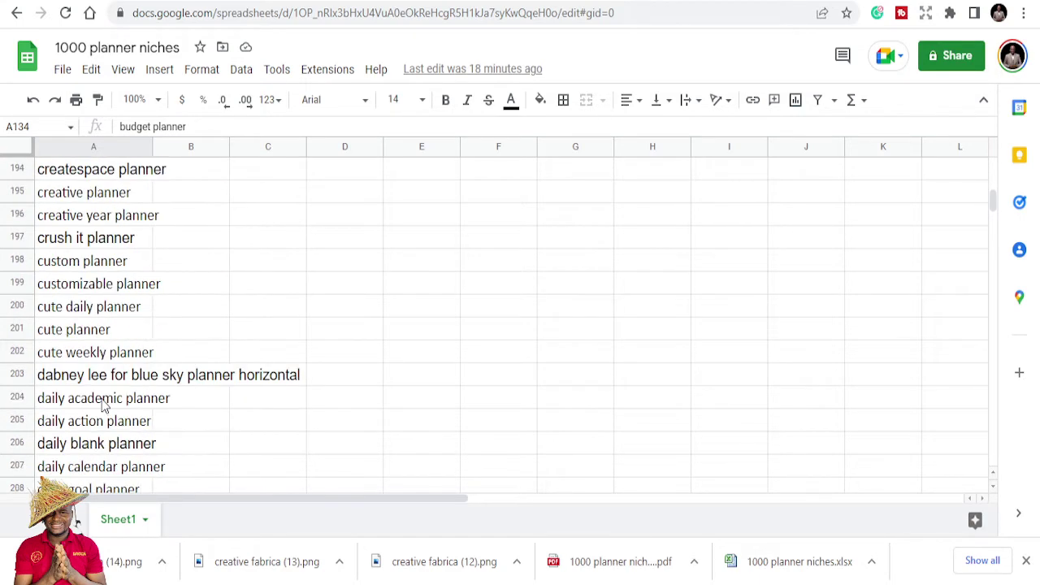
scroll(104, 407, "down", 12)
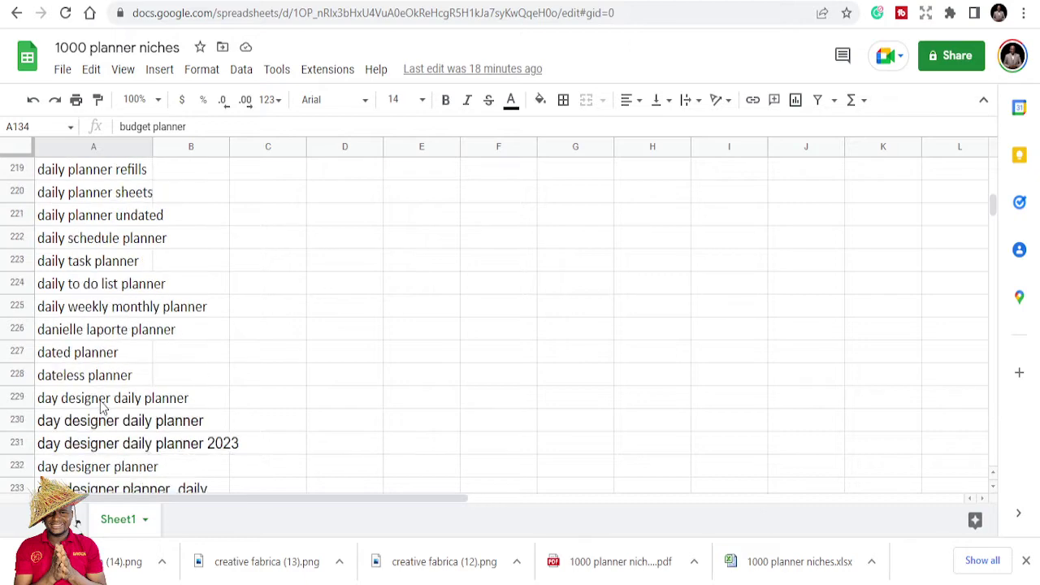
scroll(101, 407, "down", 7)
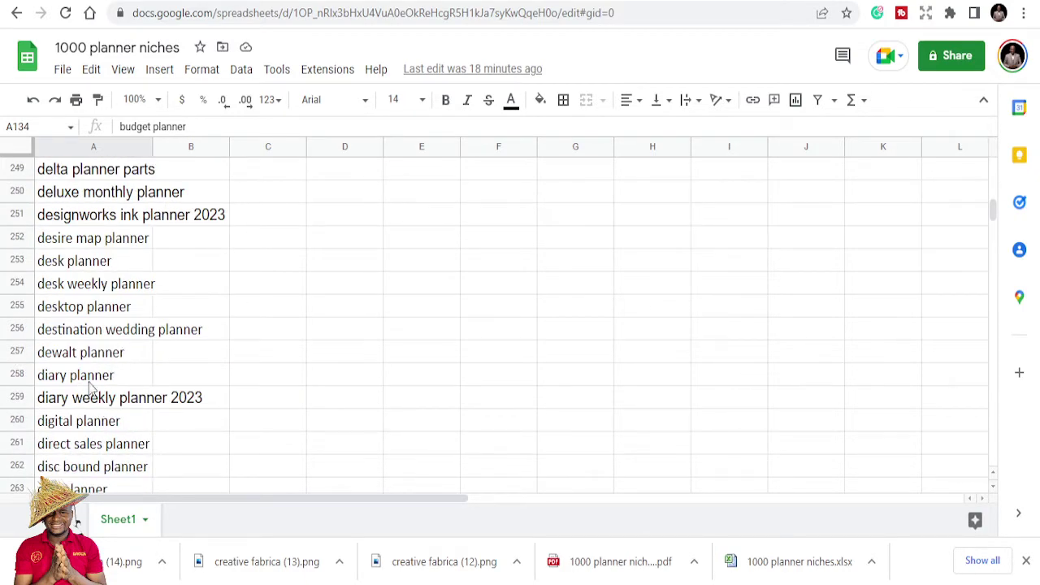
scroll(126, 396, "down", 2)
scroll(126, 395, "down", 3)
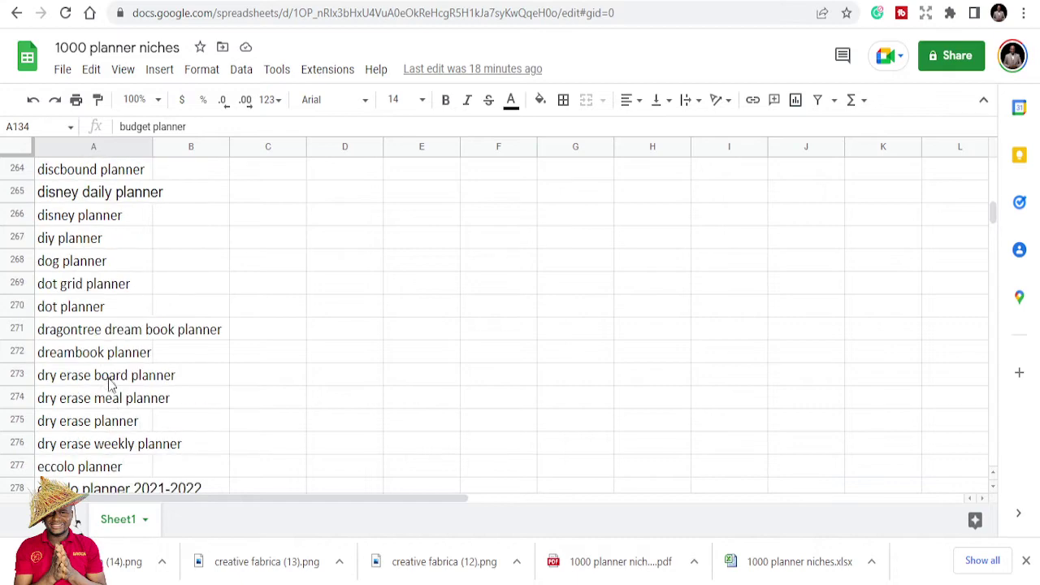
scroll(110, 386, "down", 2)
scroll(105, 406, "down", 7)
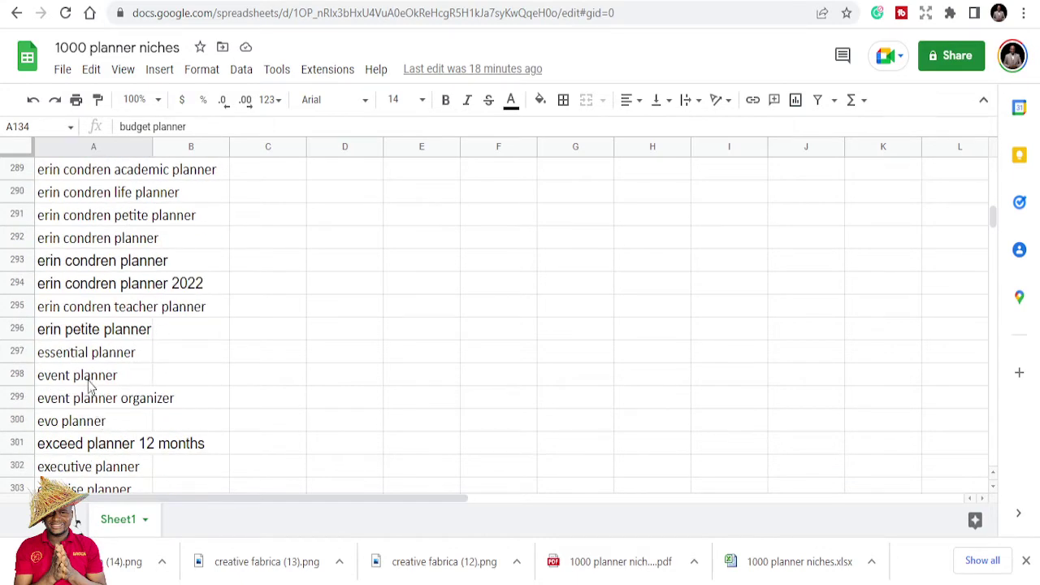
scroll(91, 390, "down", 7)
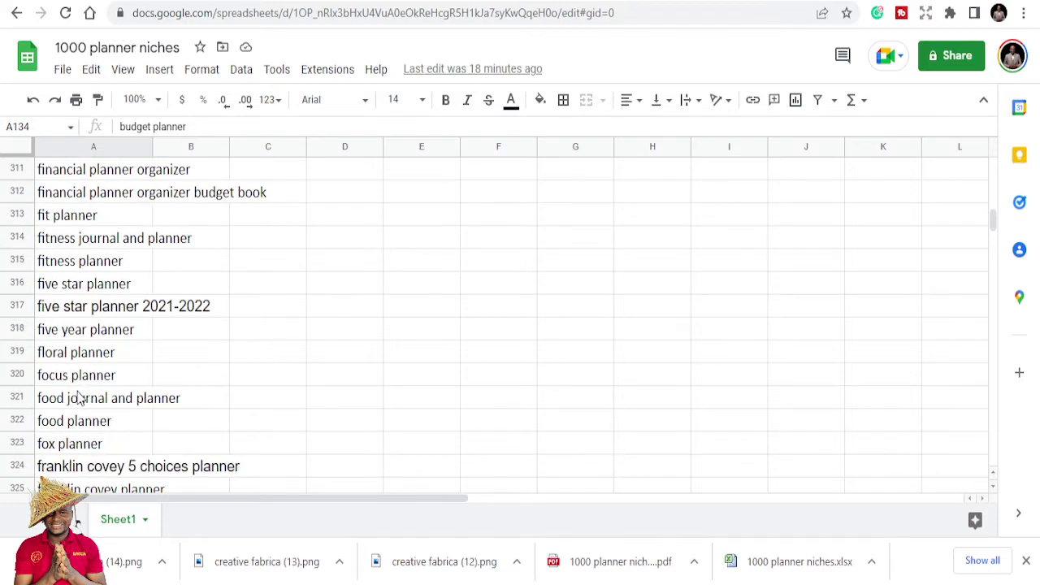
Select the "focus planner" keyword in cell A320 and review the niches from there through the monthly planners.
left_click(78, 382)
scroll(80, 374, "down", 10)
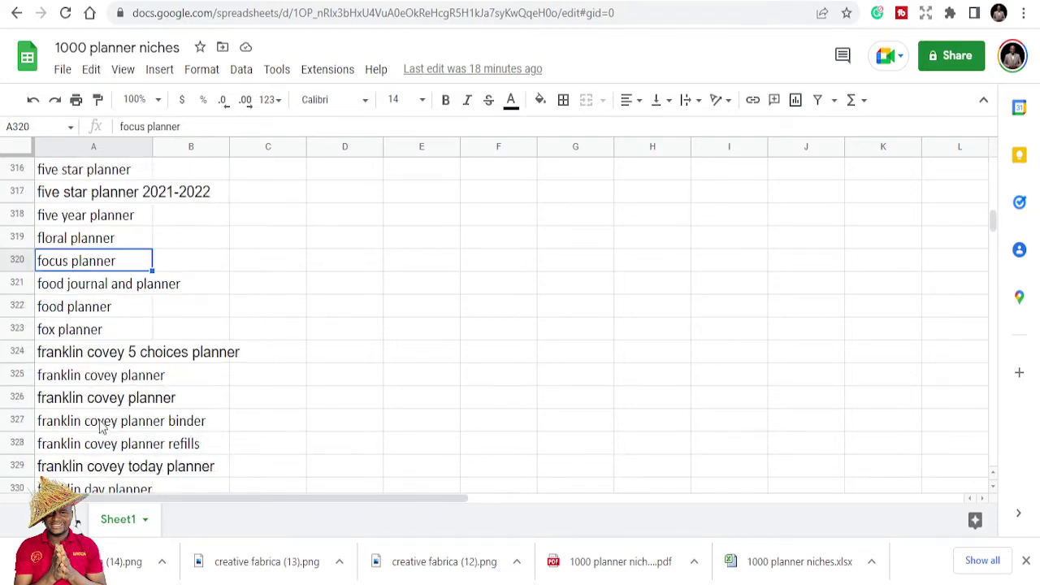
scroll(95, 409, "down", 10)
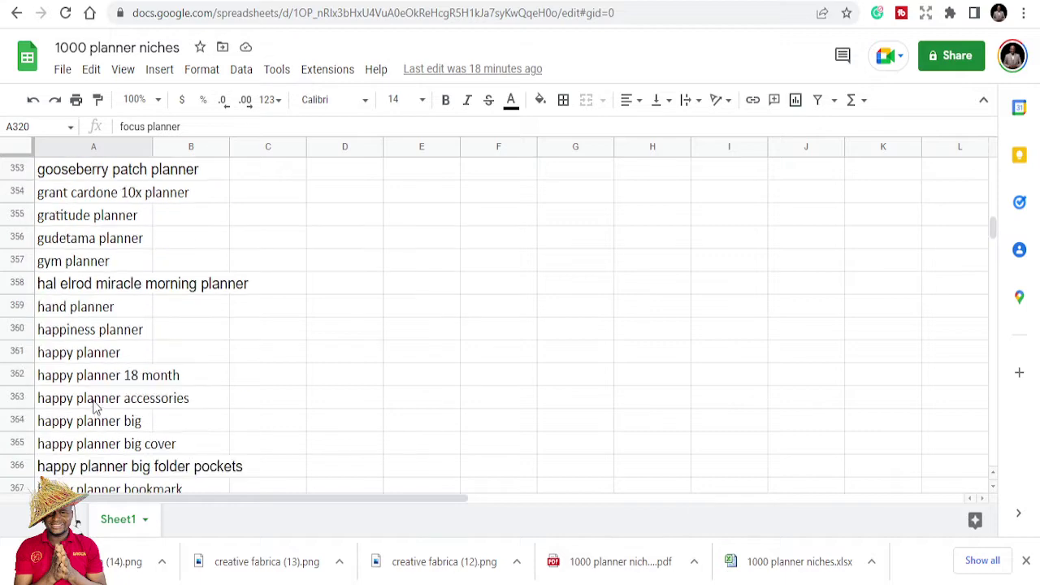
scroll(96, 409, "down", 3)
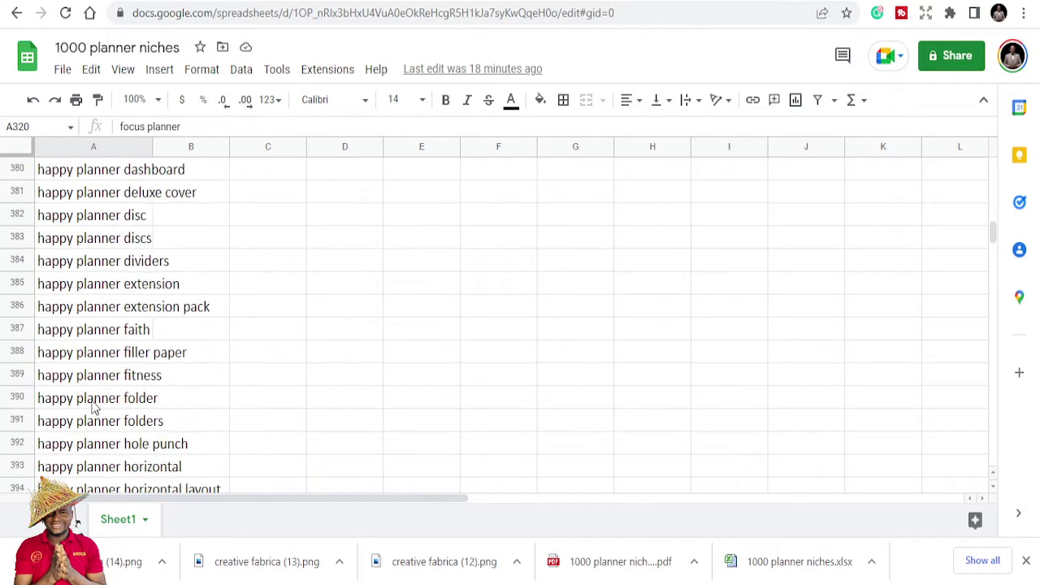
scroll(95, 409, "down", 7)
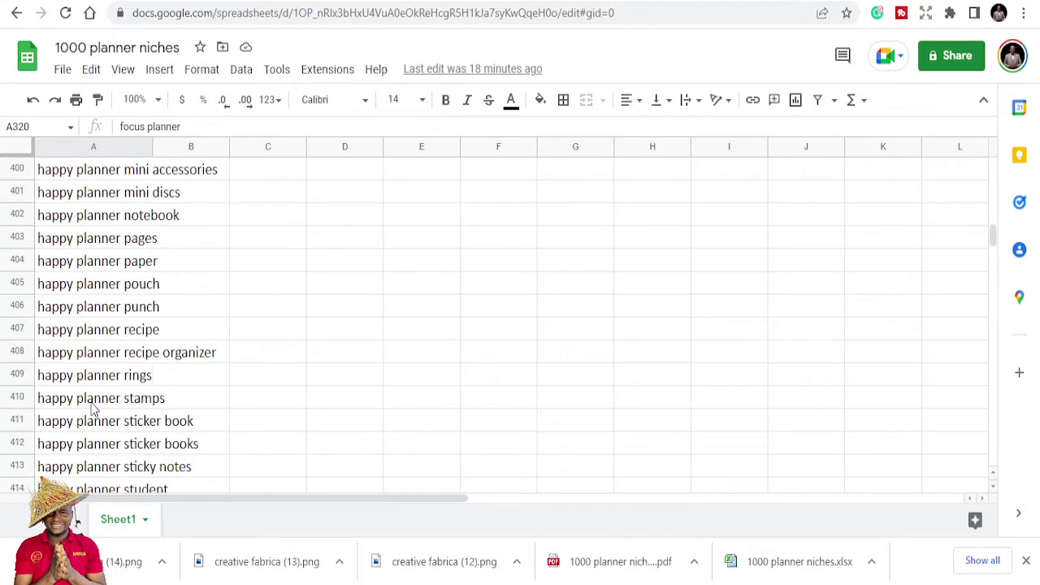
scroll(91, 409, "down", 10)
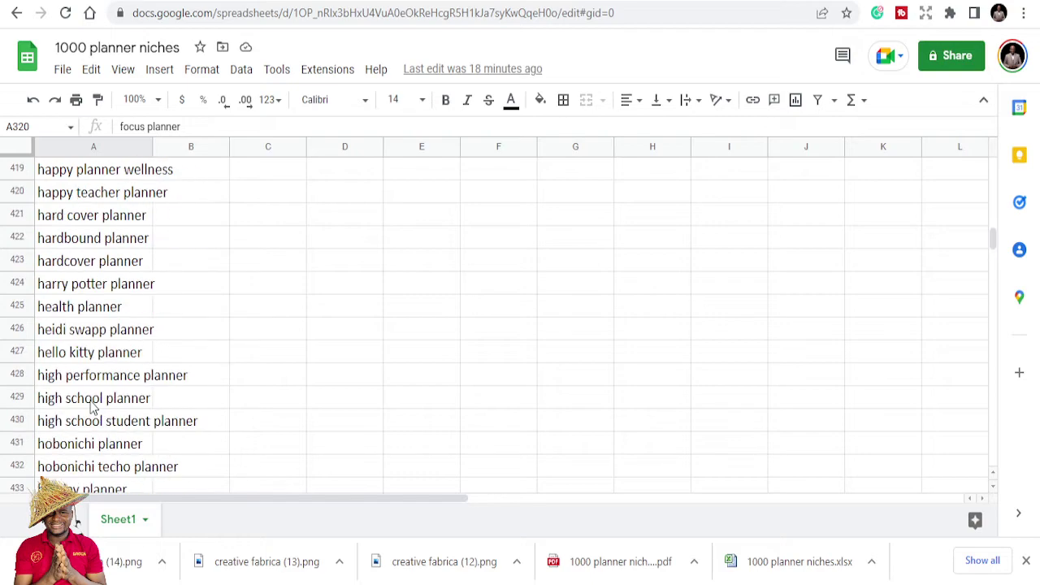
scroll(92, 409, "down", 18)
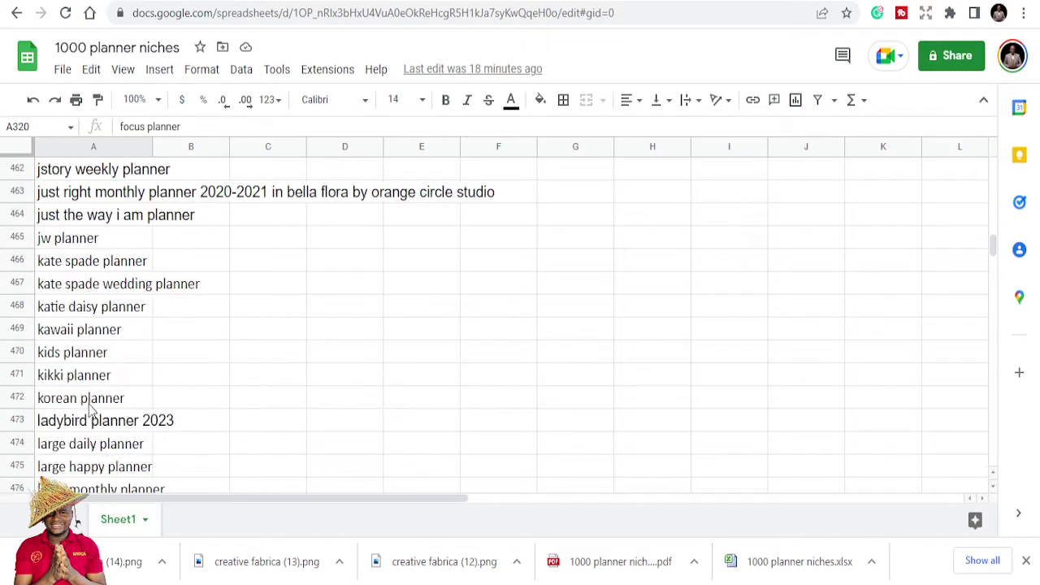
scroll(91, 404, "down", 20)
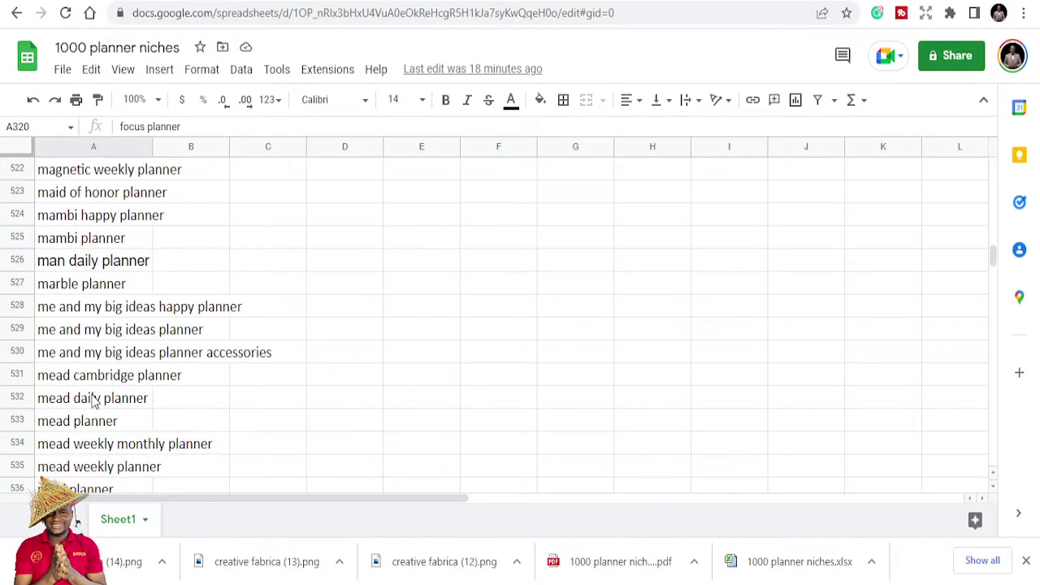
scroll(98, 429, "down", 17)
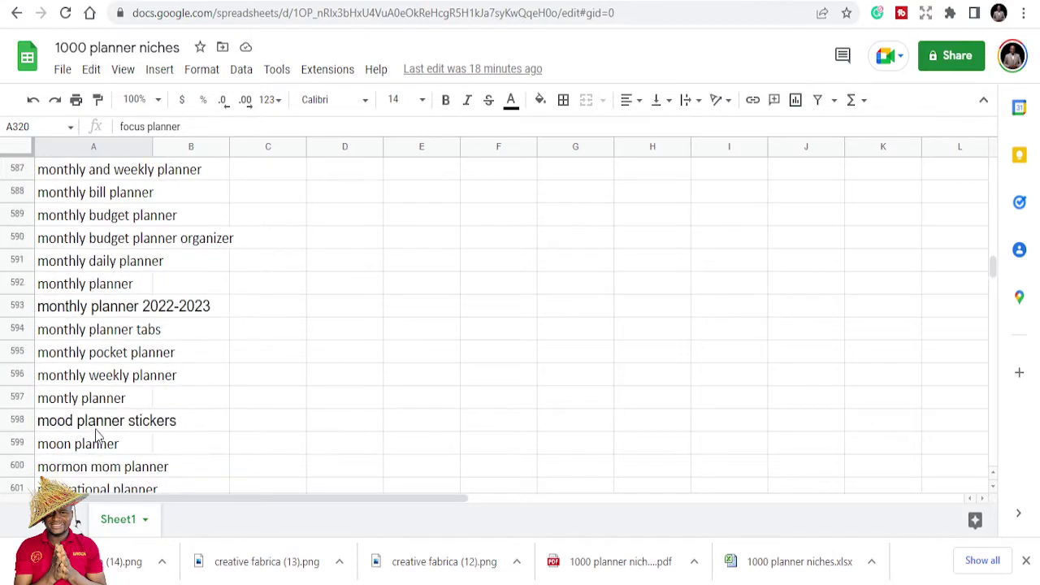
Review the column A niche keywords from the panda and party planners through the undated and wall planners.
scroll(98, 431, "down", 13)
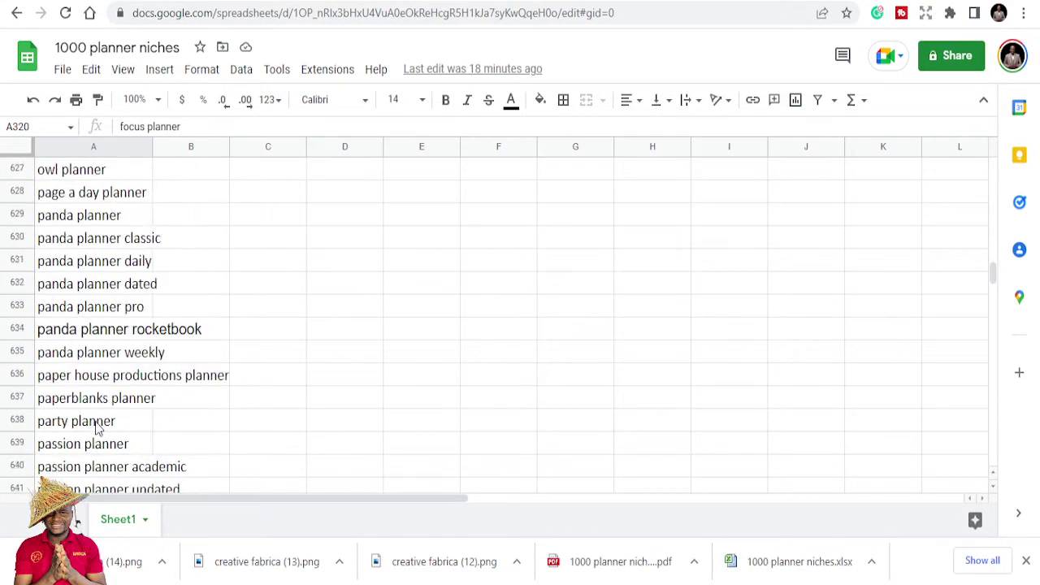
scroll(96, 428, "down", 3)
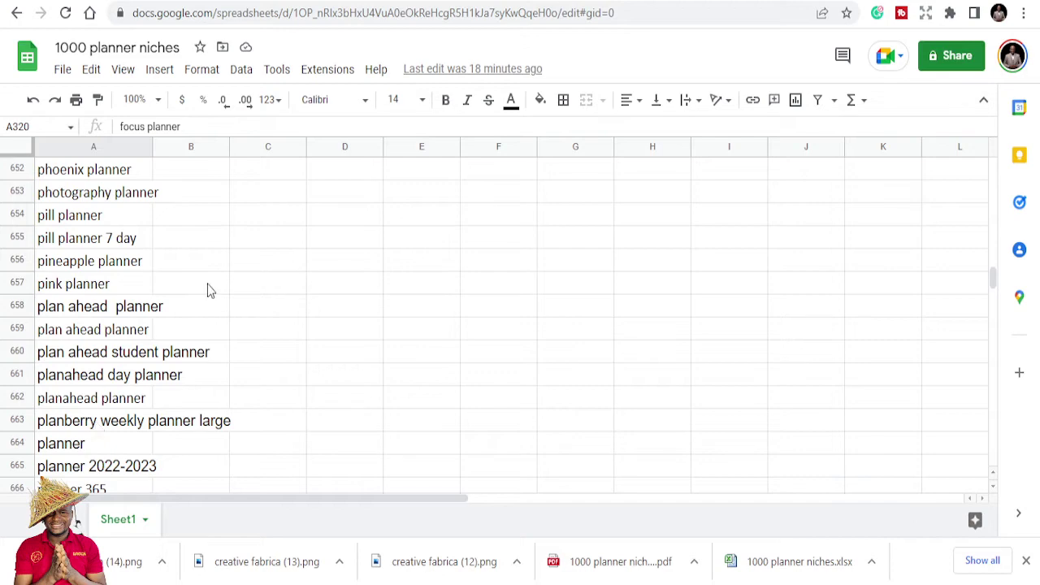
scroll(115, 404, "down", 5)
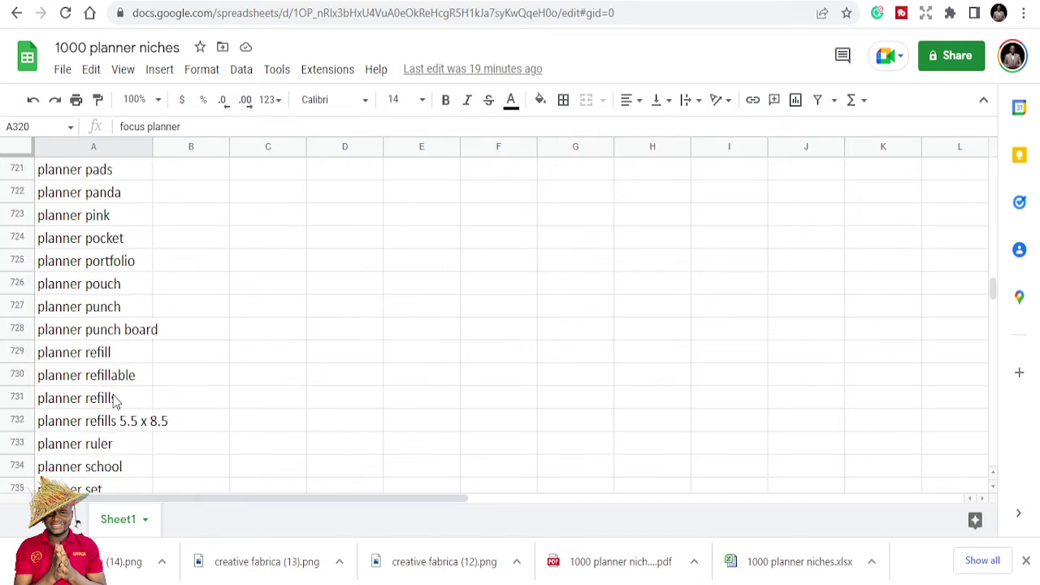
scroll(115, 401, "down", 9)
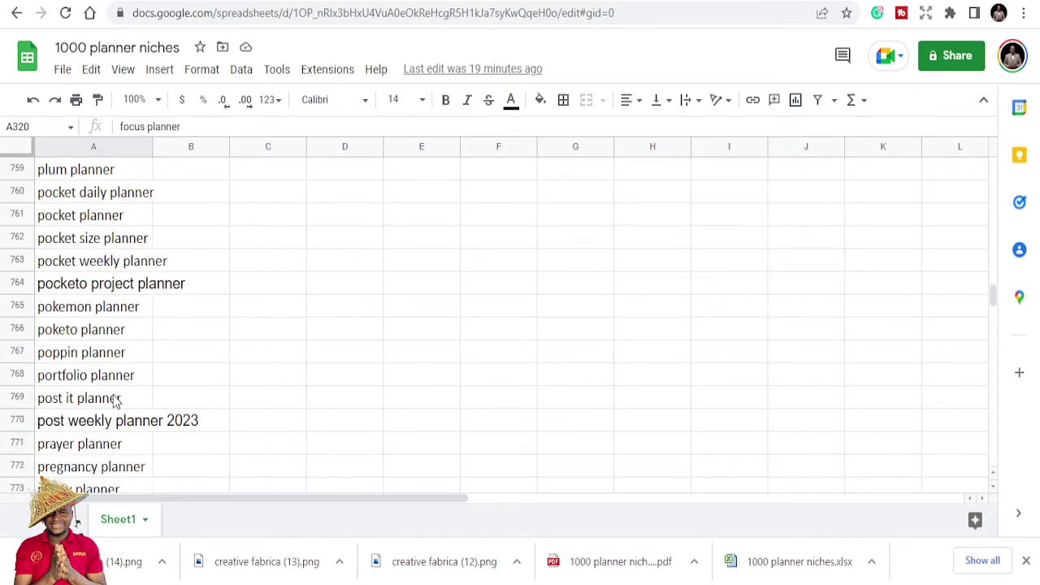
scroll(115, 401, "down", 8)
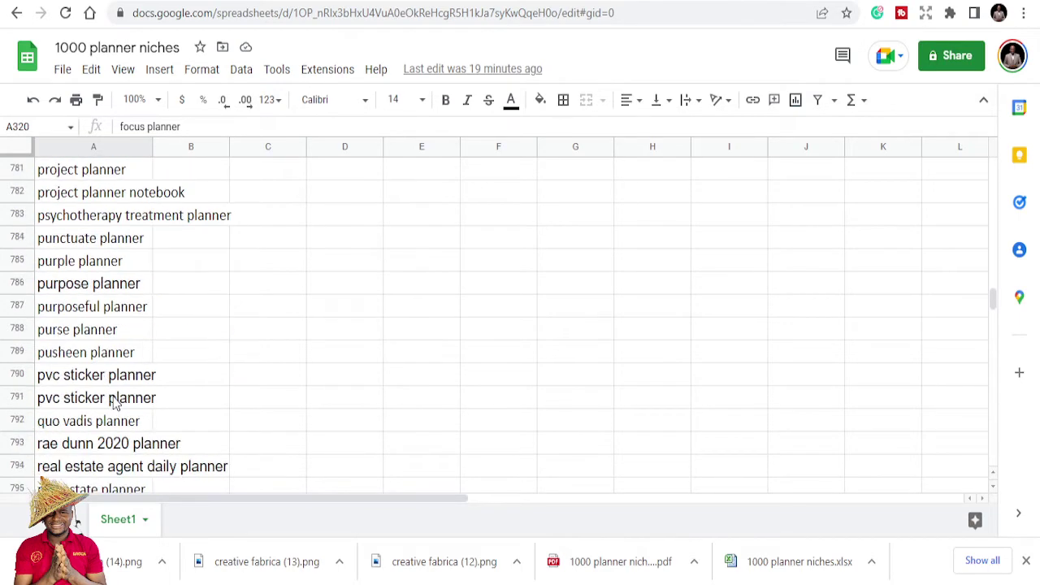
scroll(115, 401, "down", 12)
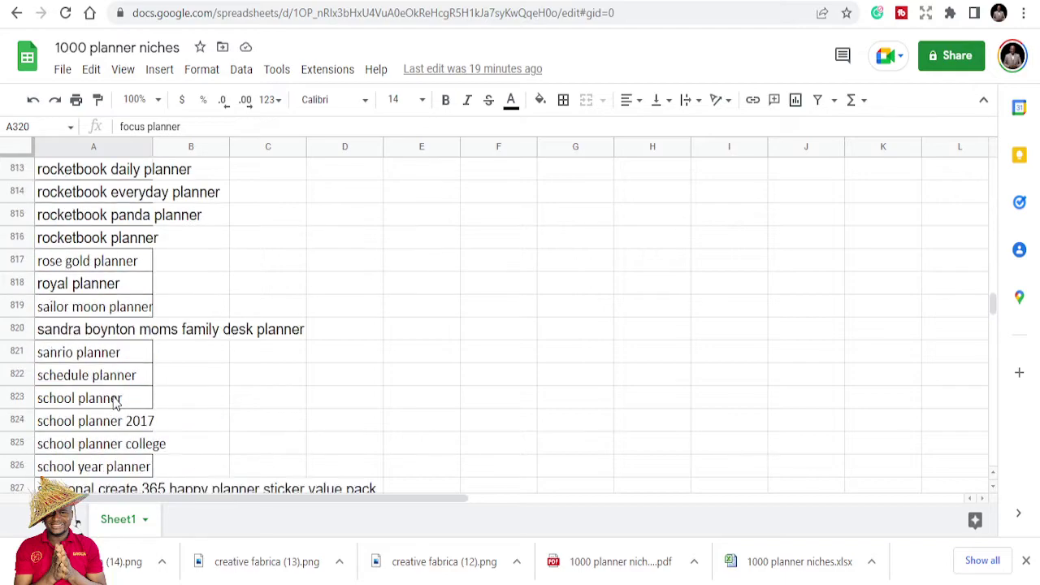
scroll(115, 401, "down", 12)
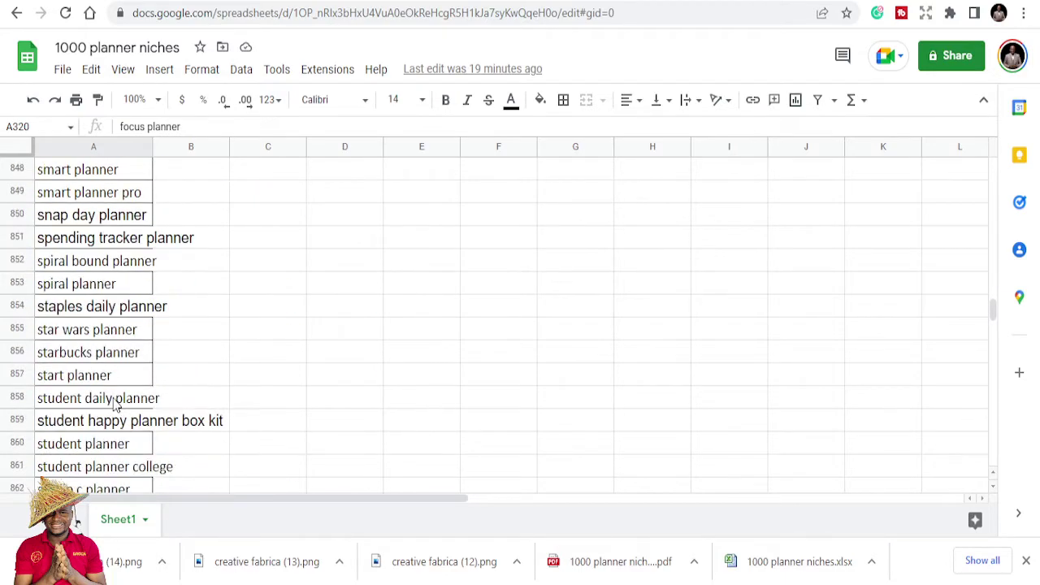
scroll(114, 404, "down", 13)
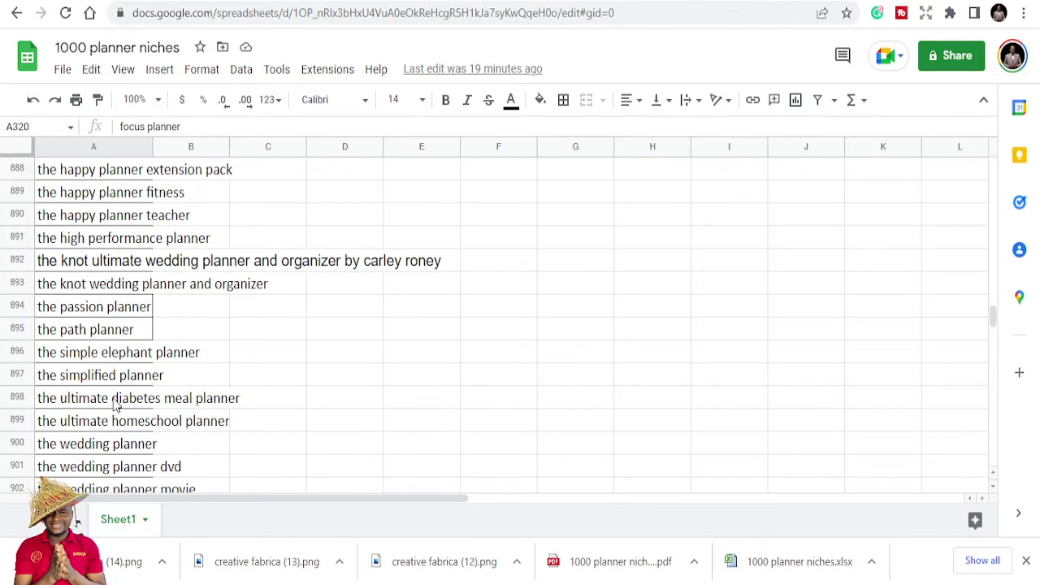
scroll(114, 404, "down", 14)
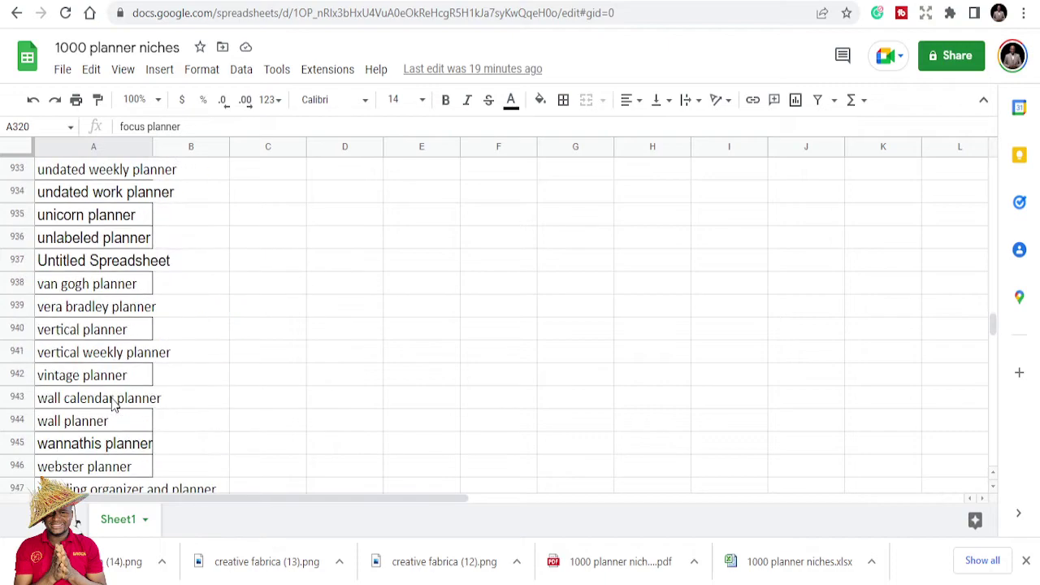
Check the remaining niche keywords from the weekly planners to the end of the list, and return toward earlier rows.
scroll(109, 403, "down", 3)
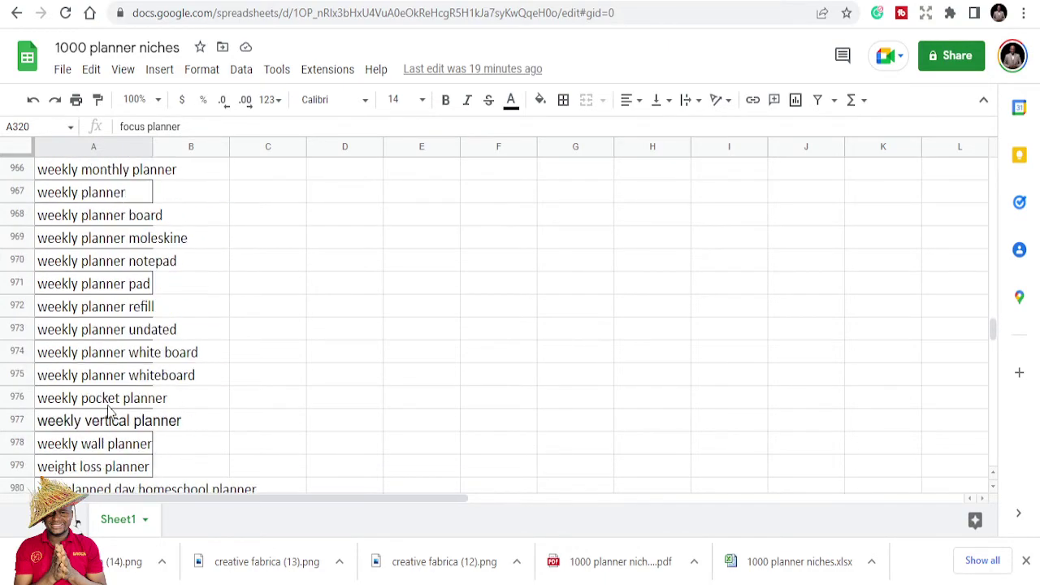
scroll(112, 413, "down", 7)
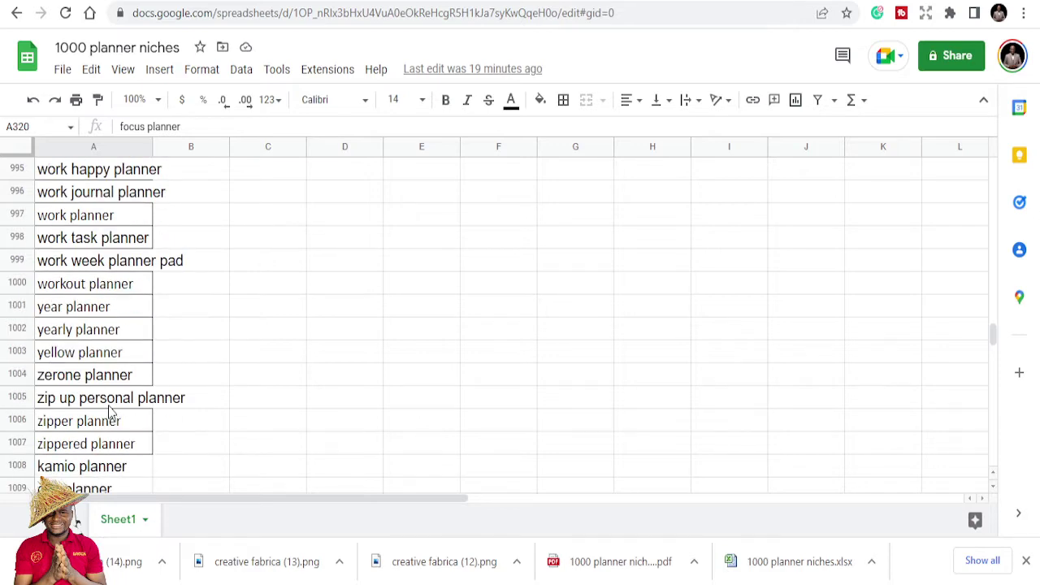
scroll(112, 413, "down", 3)
scroll(112, 413, "up", 6)
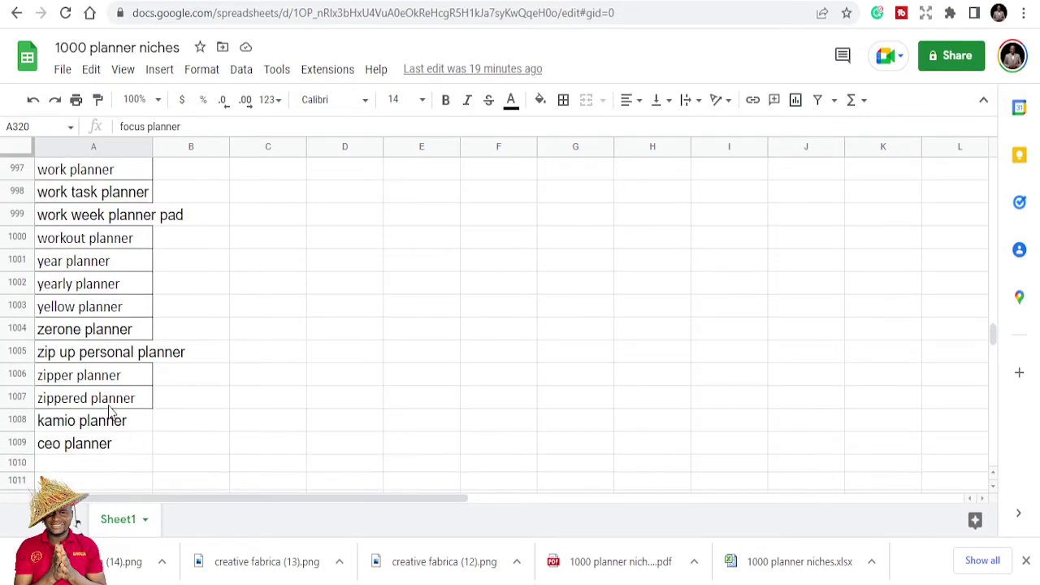
scroll(112, 410, "up", 17)
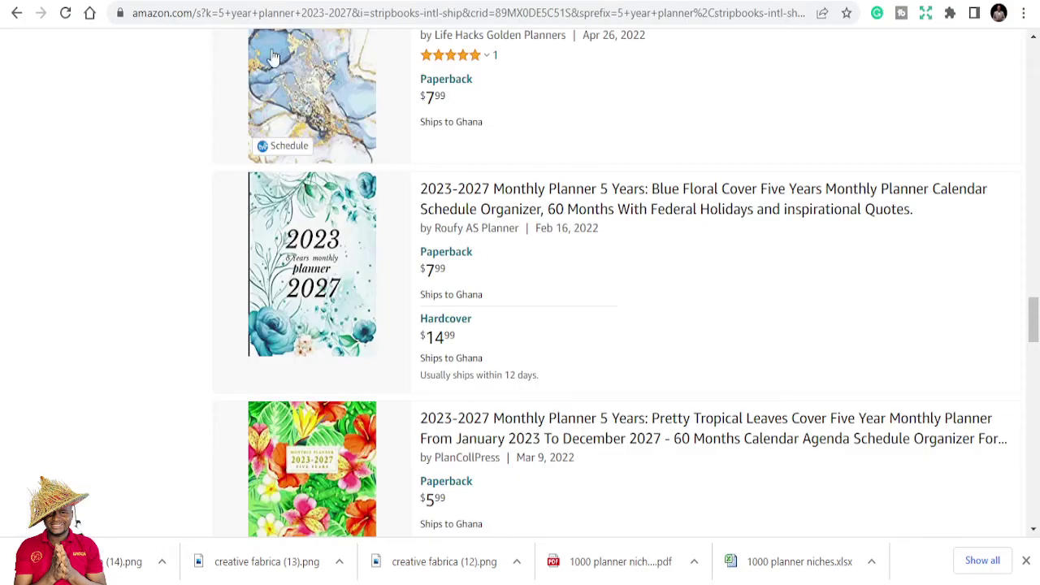
Replace the 5 year planner query with a search for "workout planner" in Amazon Books.
scroll(475, 175, "up", 10)
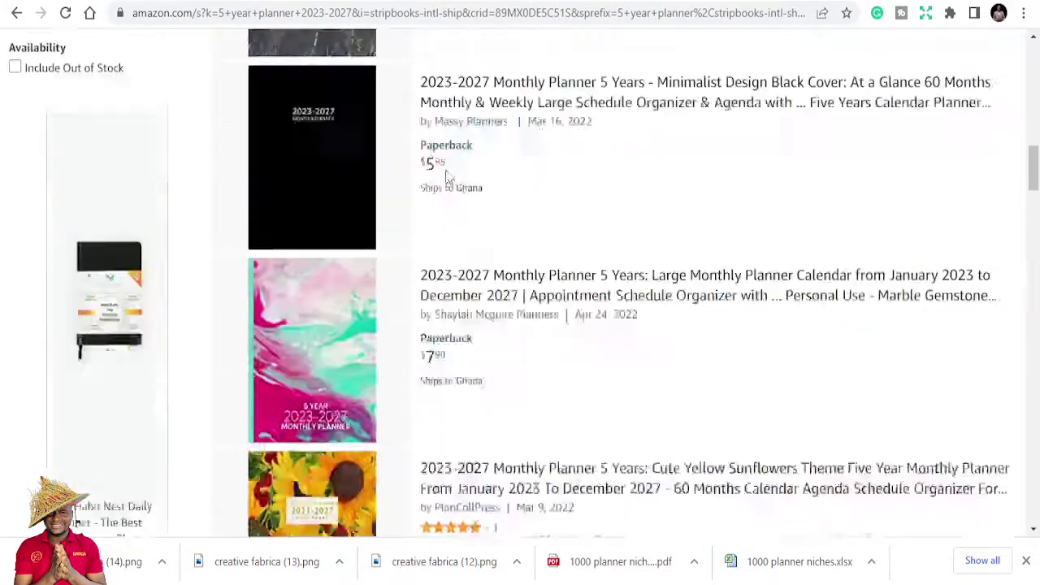
scroll(446, 177, "up", 10)
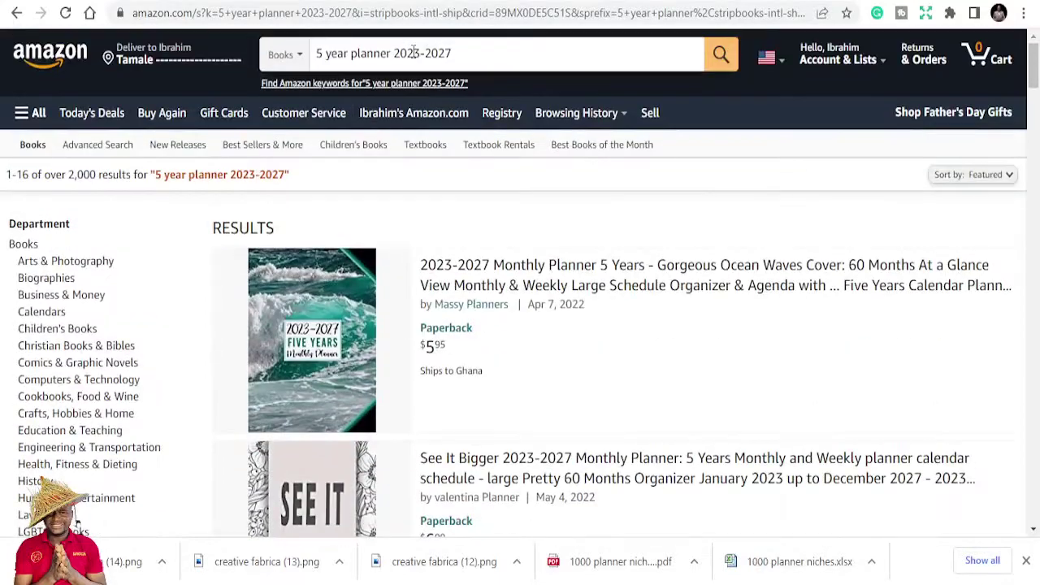
double_click(413, 53)
type("wo")
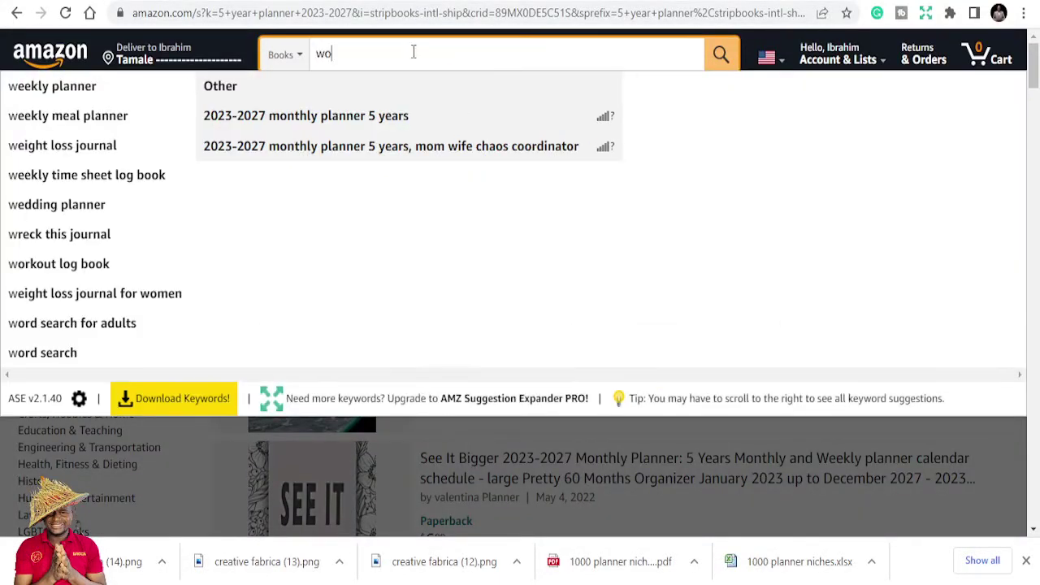
type("rkout ")
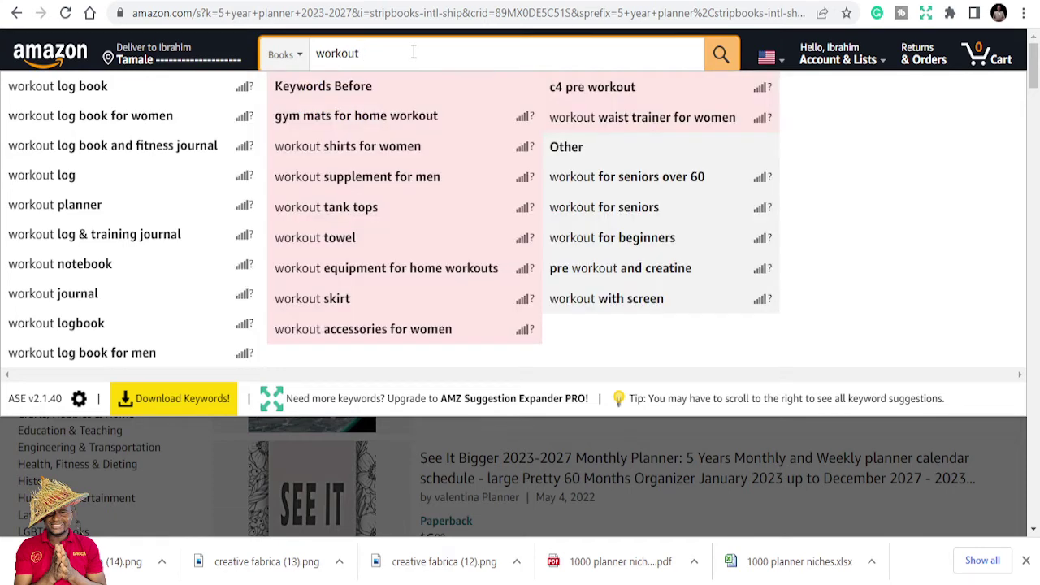
type("planner")
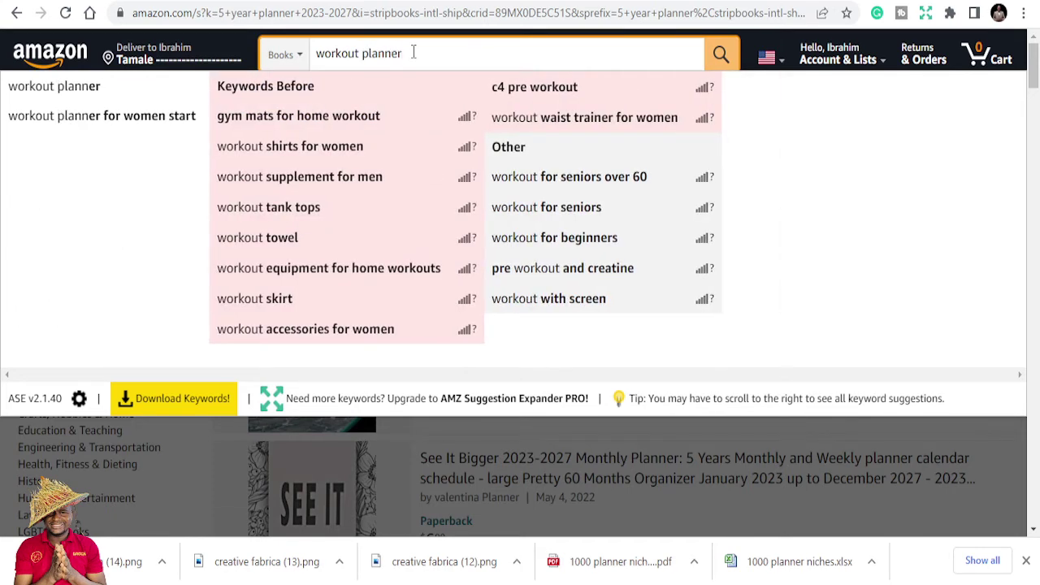
left_click(112, 87)
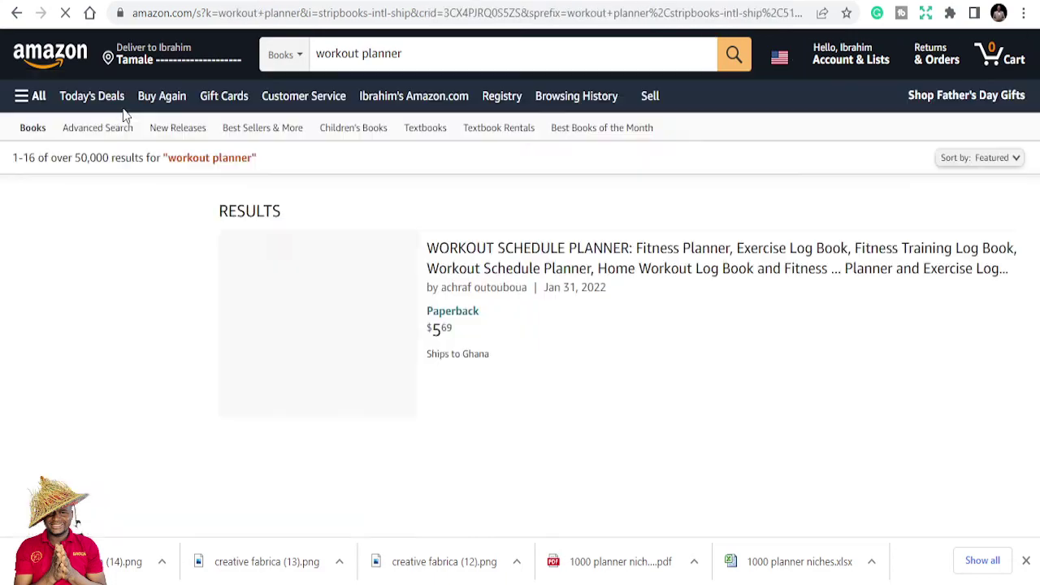
Examine the workout planner books on the first results page, and continue with results page 2.
scroll(380, 305, "down", 2)
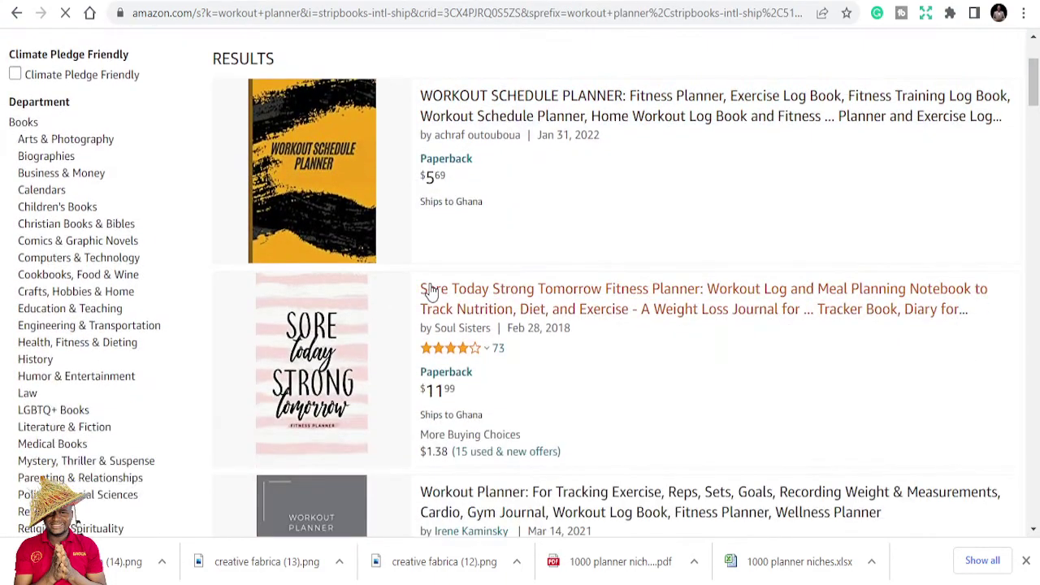
scroll(430, 292, "down", 15)
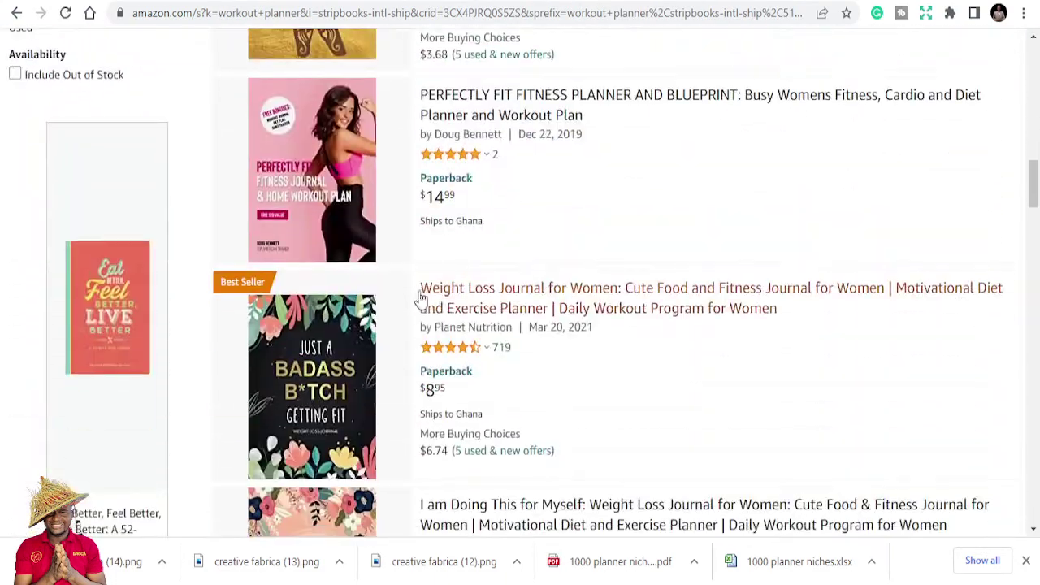
scroll(420, 299, "down", 13)
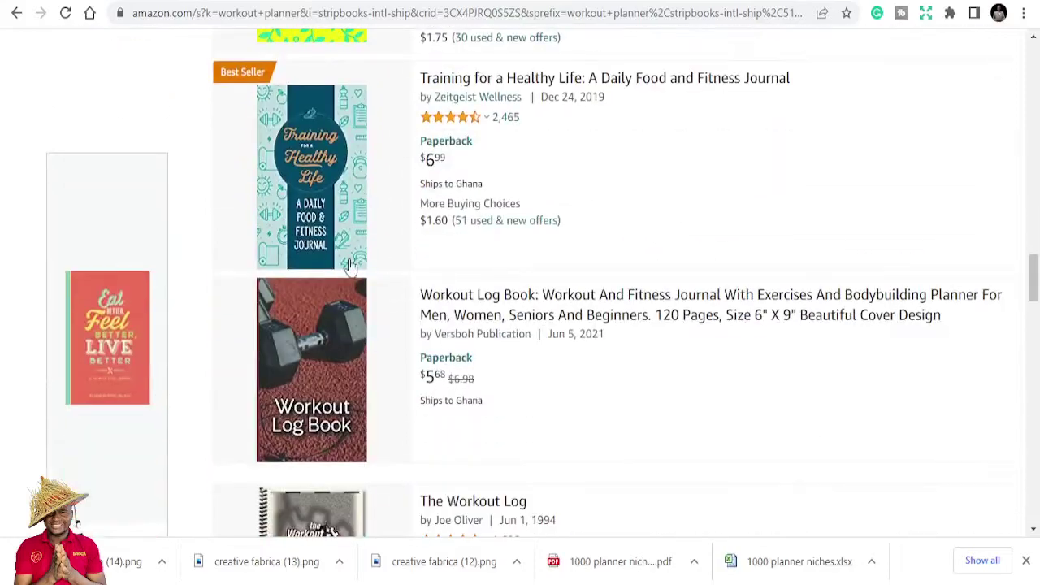
scroll(352, 265, "down", 15)
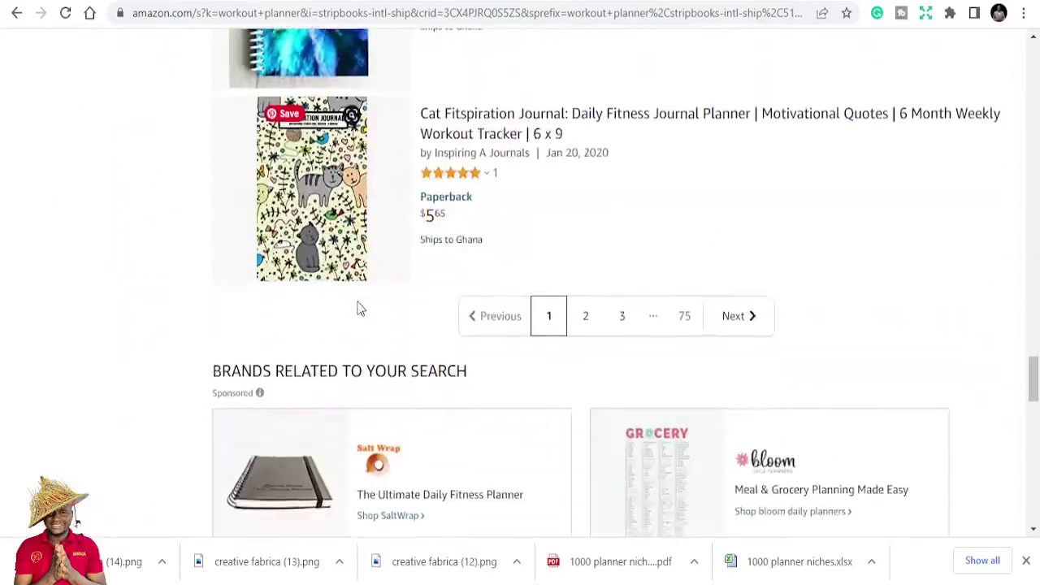
scroll(361, 309, "down", 3)
left_click(587, 65)
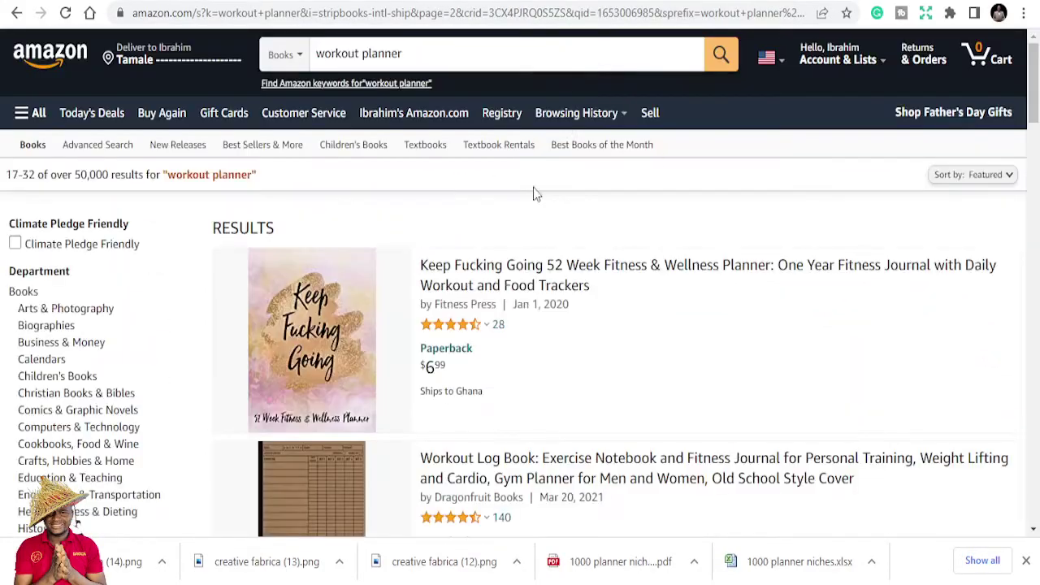
scroll(464, 308, "down", 12)
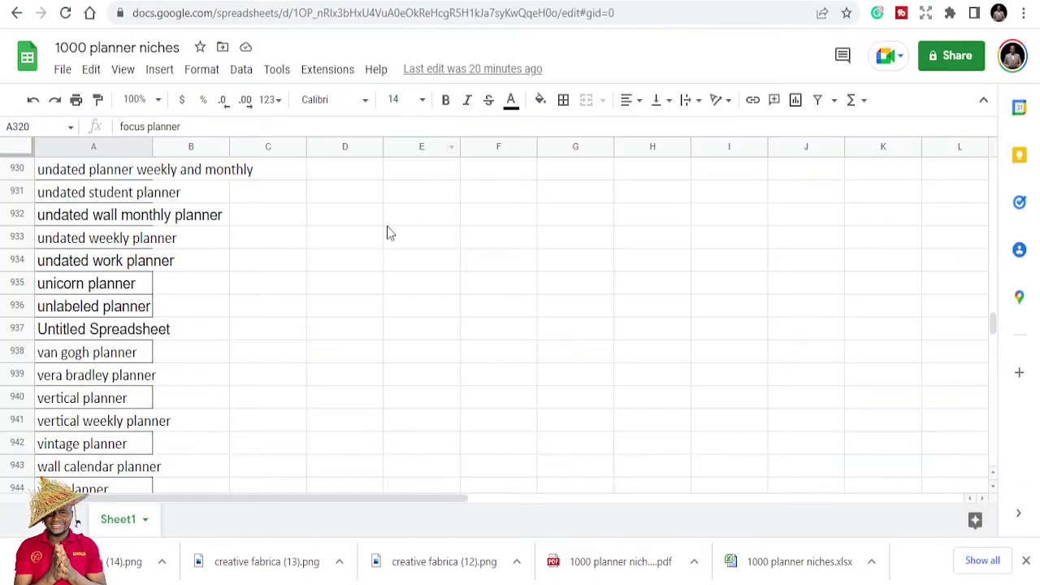
Glance over the undated and wall planner keywords in the spreadsheet, and review the 1000 KDP Planner Niches product description on Creative Fabrica.
scroll(239, 262, "down", 3)
scroll(242, 268, "up", 10)
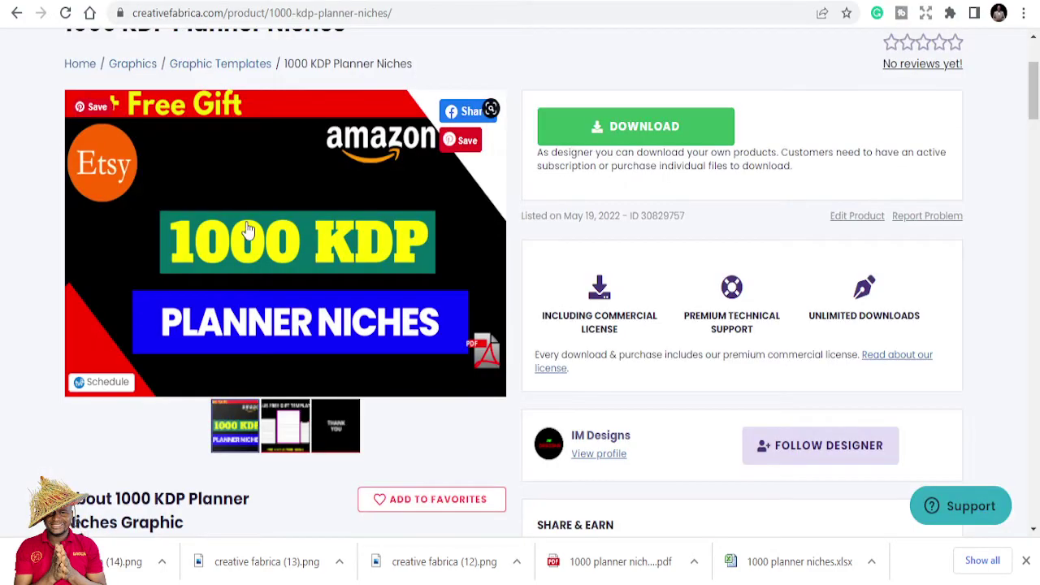
scroll(248, 225, "up", 2)
scroll(203, 235, "down", 6)
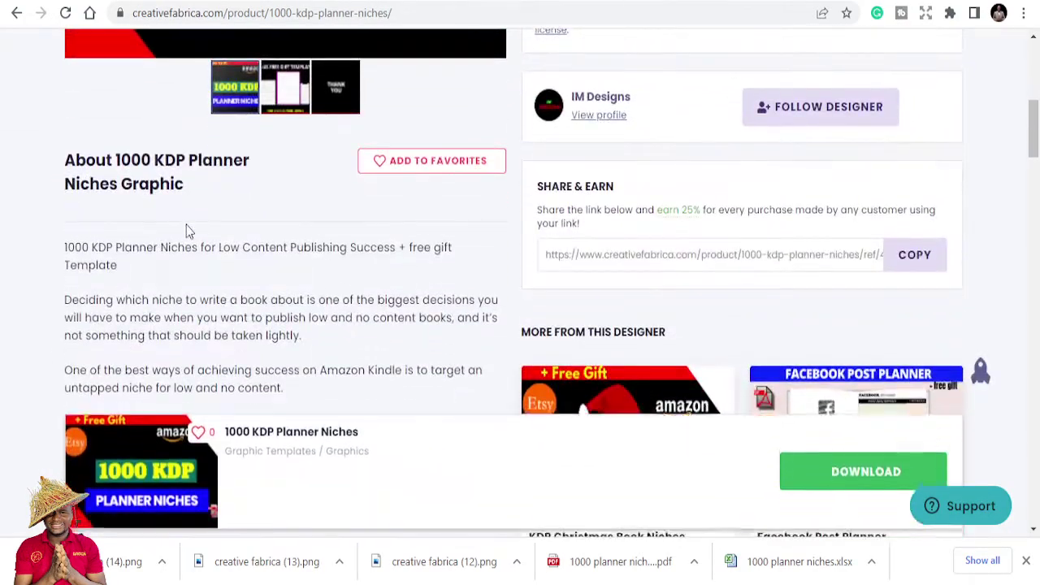
scroll(186, 230, "up", 2)
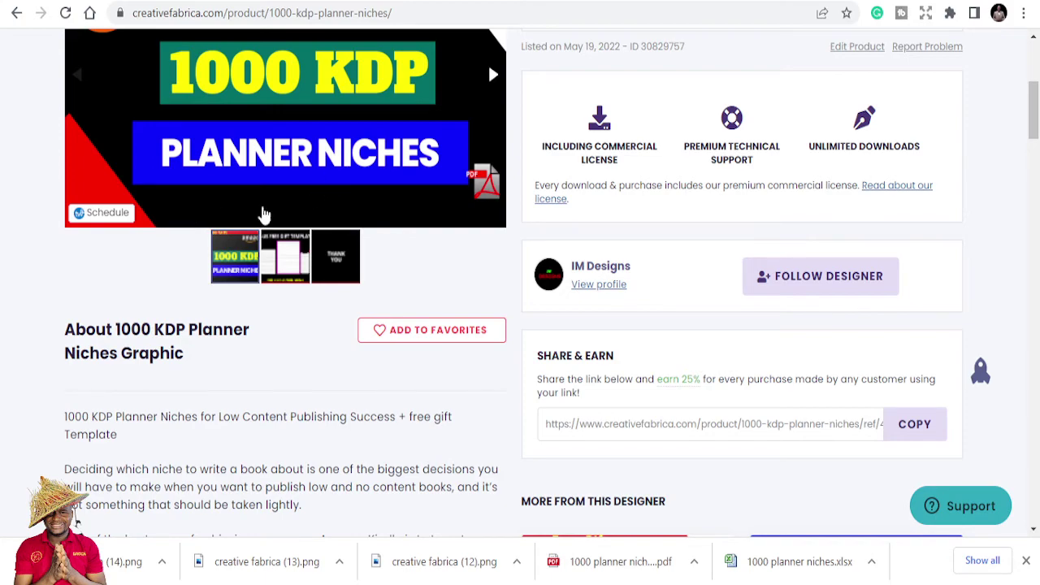
scroll(543, 184, "down", 1)
scroll(543, 183, "down", 5)
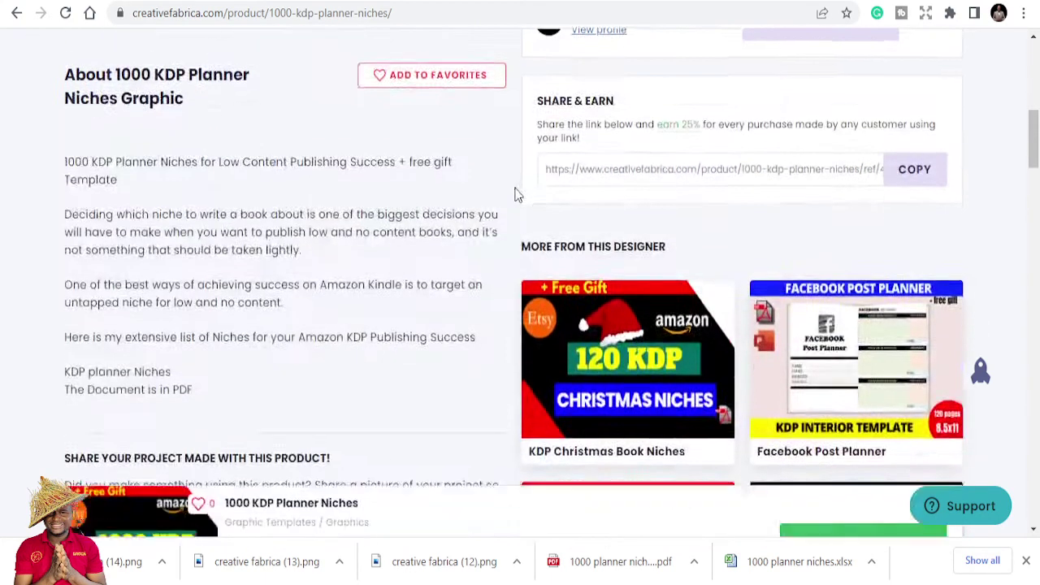
scroll(402, 186, "up", 2)
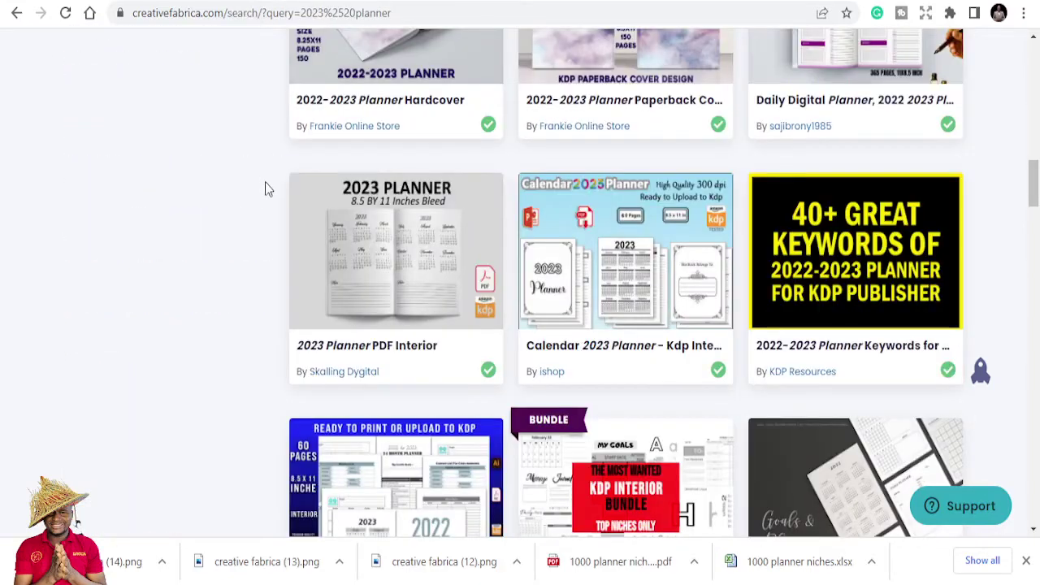
Go from the 2023 planner search results to the KDP Interiors graphics category and browse its first page of products.
scroll(265, 188, "up", 10)
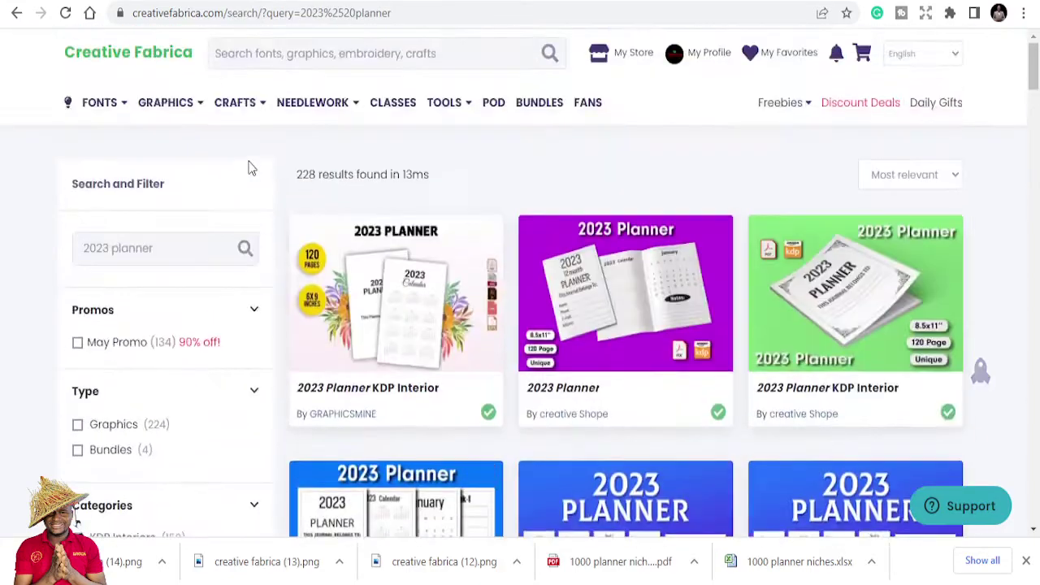
mouse_move(199, 105)
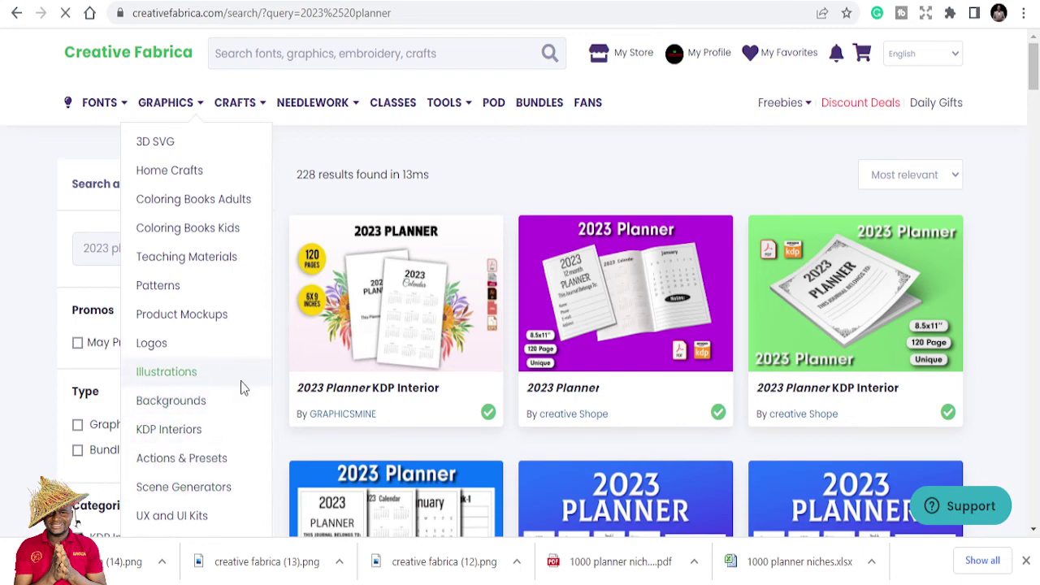
scroll(459, 284, "down", 6)
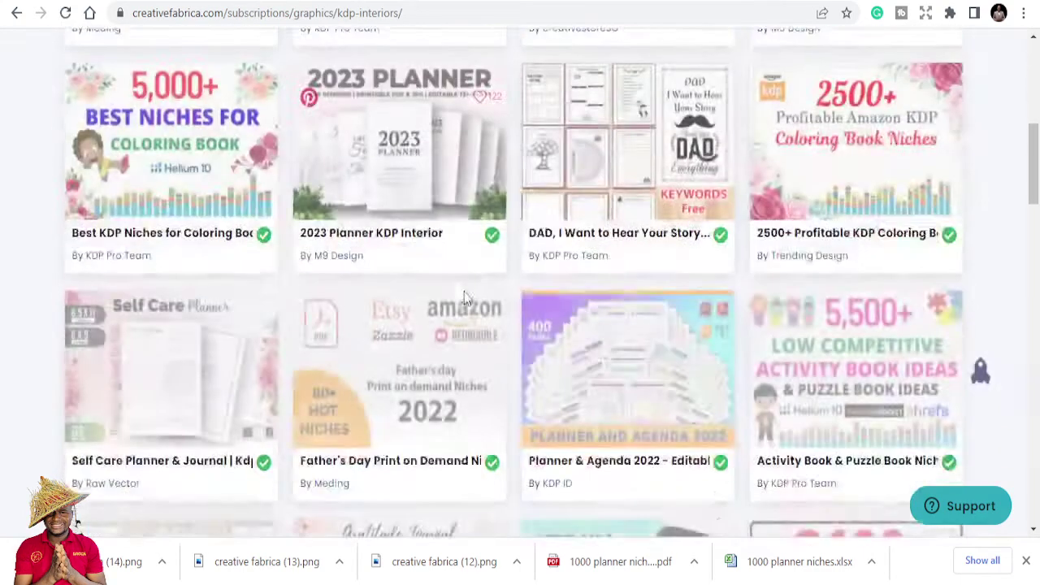
scroll(466, 297, "down", 15)
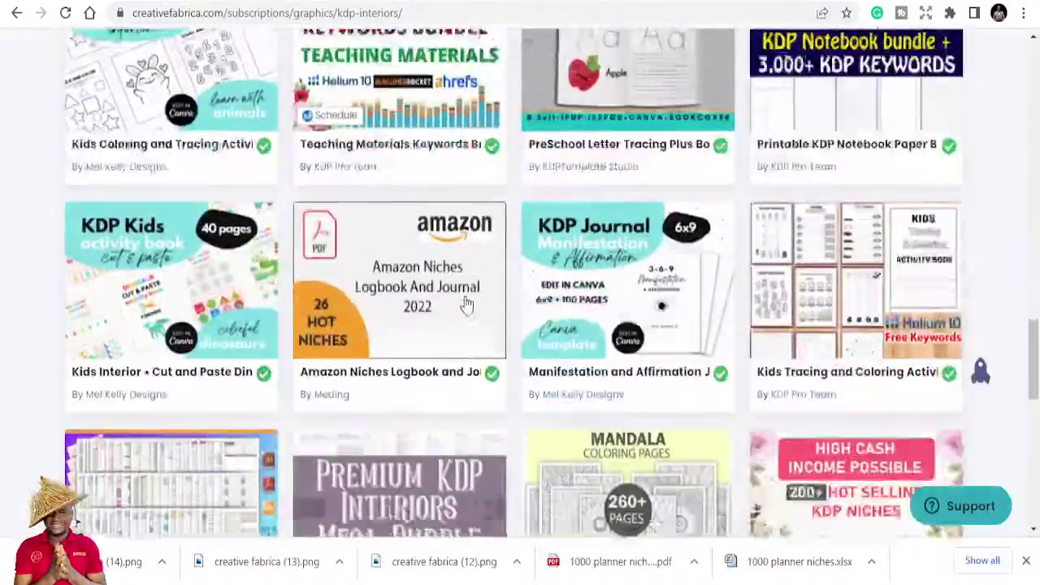
scroll(466, 304, "down", 10)
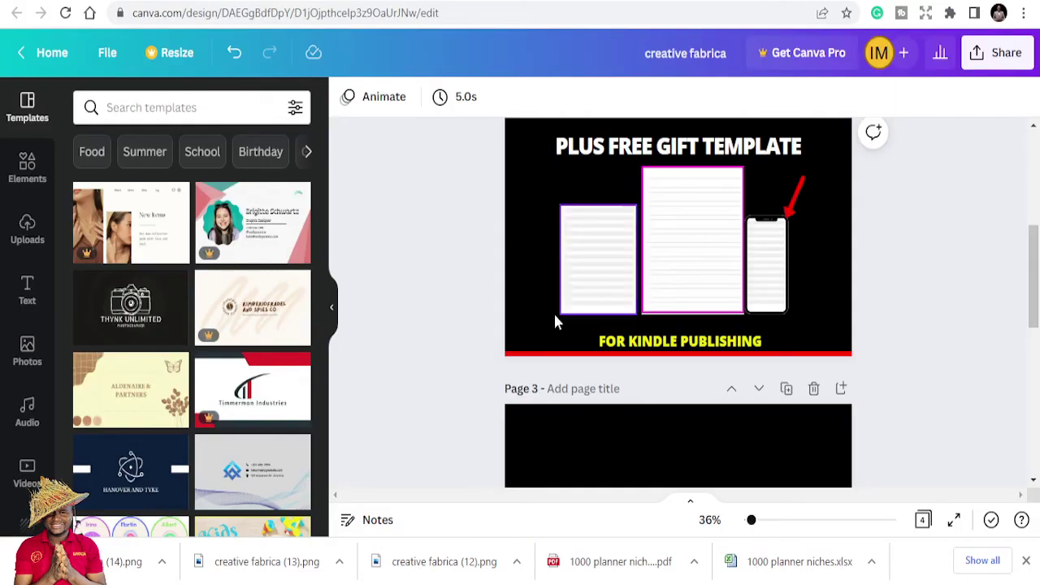
Switch to the creative fabrica design in Canva and review its 1000 KDP Planner Niches cover and free gift template pages.
scroll(535, 293, "up", 5)
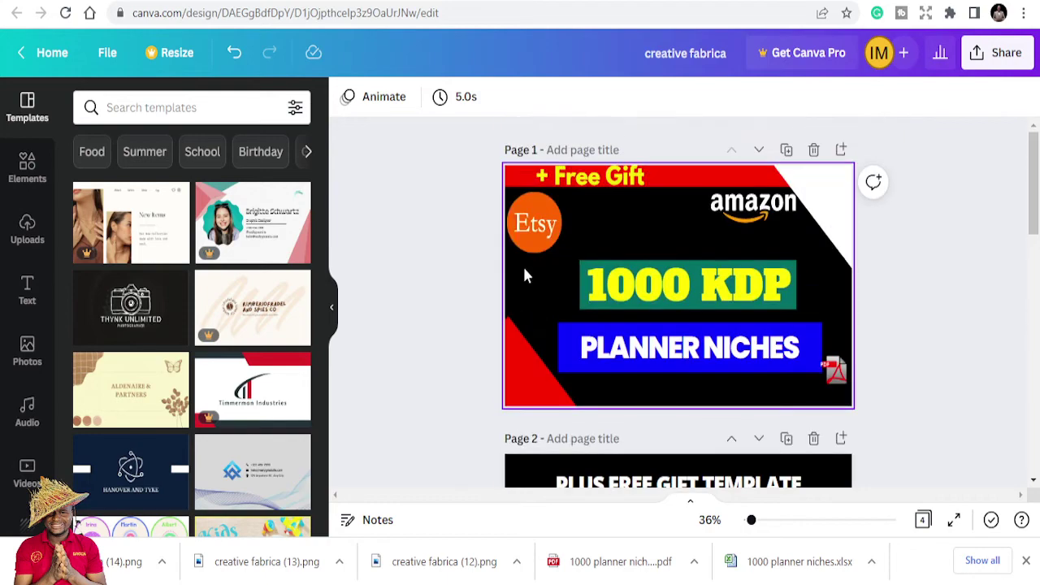
scroll(524, 277, "down", 8)
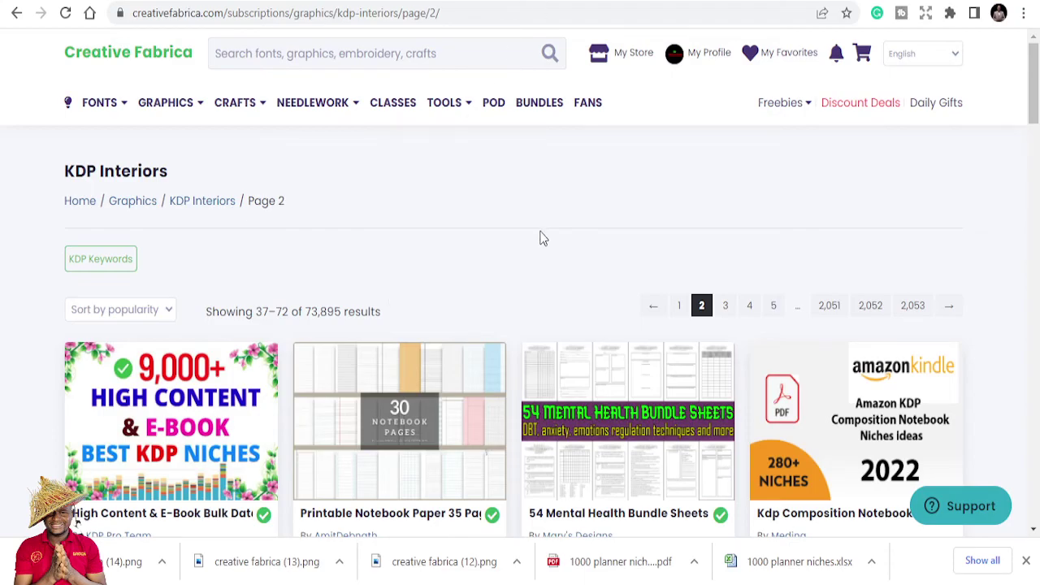
Switch back to Creative Fabrica and browse page 2 of the KDP Interiors products through to its end.
scroll(516, 267, "down", 10)
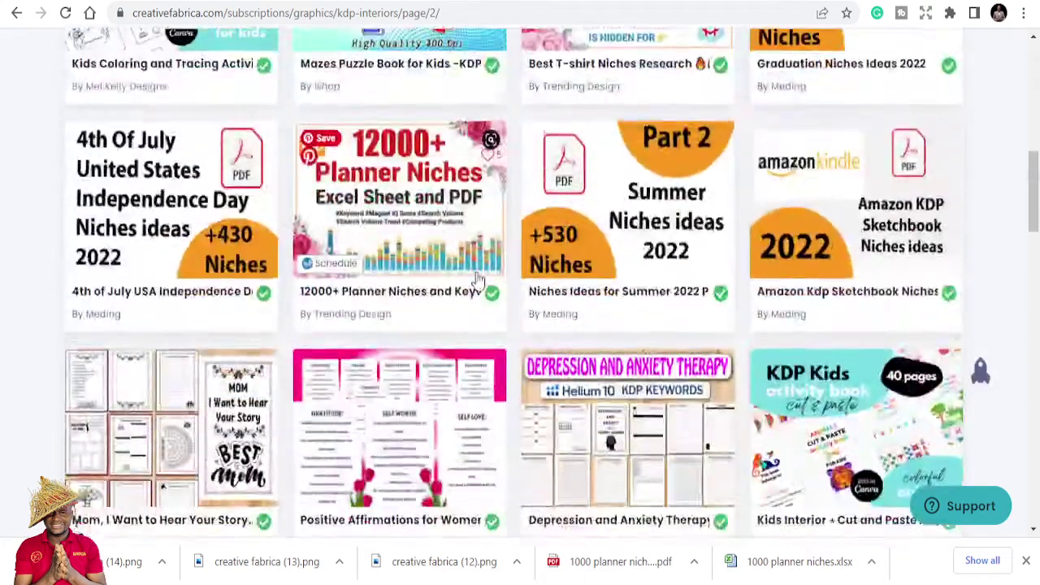
scroll(478, 284, "down", 15)
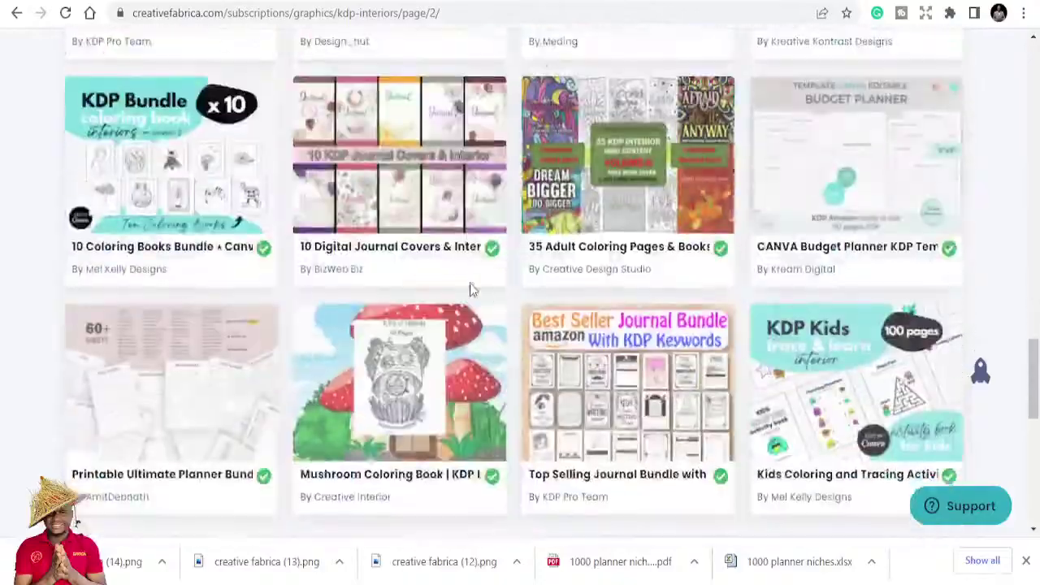
scroll(472, 290, "down", 2)
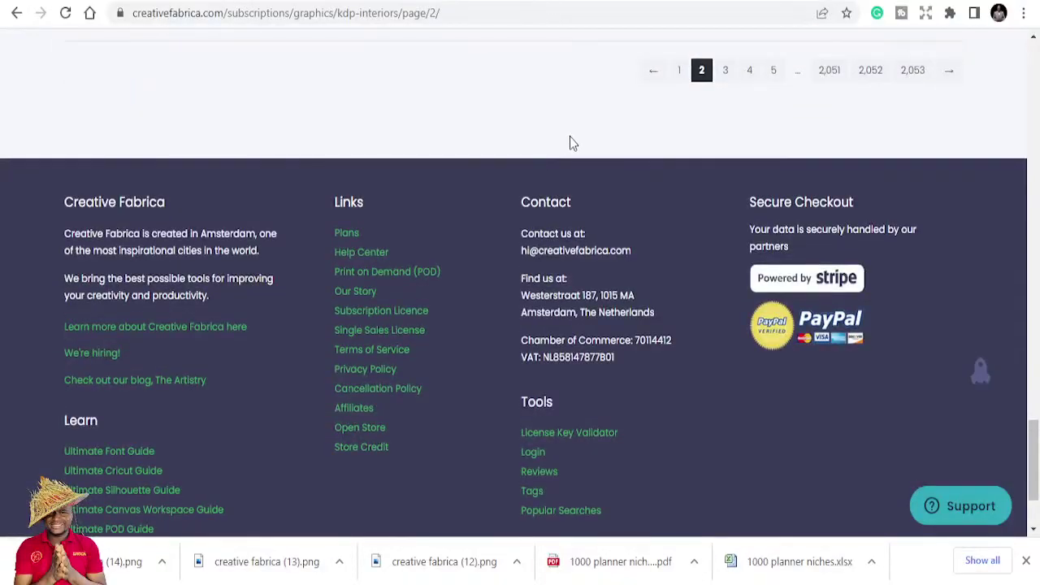